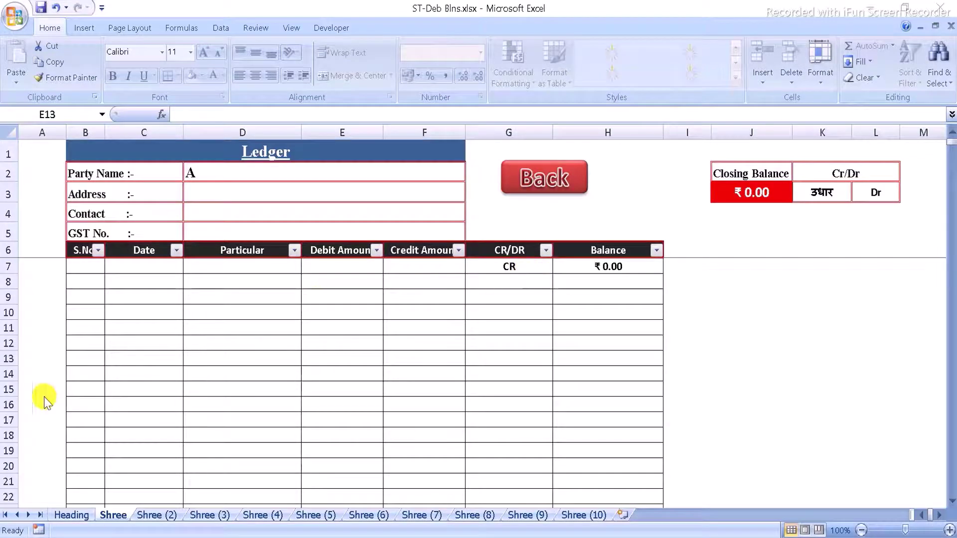
Step: Check the Heading sheet, then confirm the ledger's serial, balance and CR/DR formula cells are protected
left_click(69, 516)
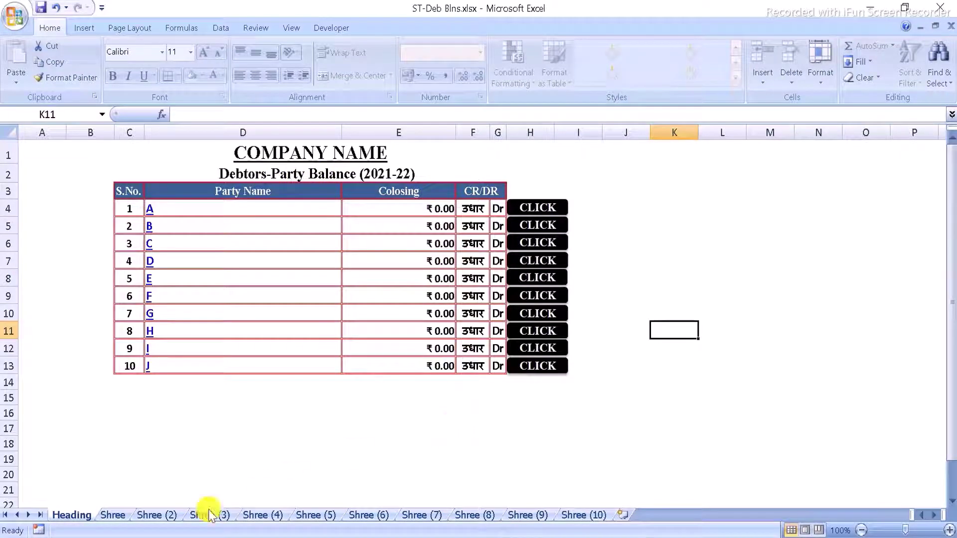
left_click(110, 513)
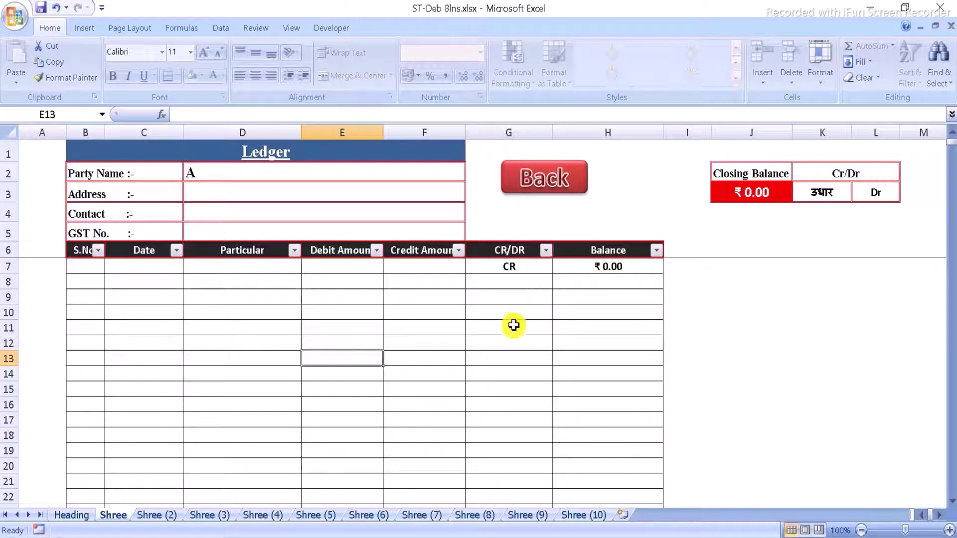
double_click(514, 325)
left_click(490, 322)
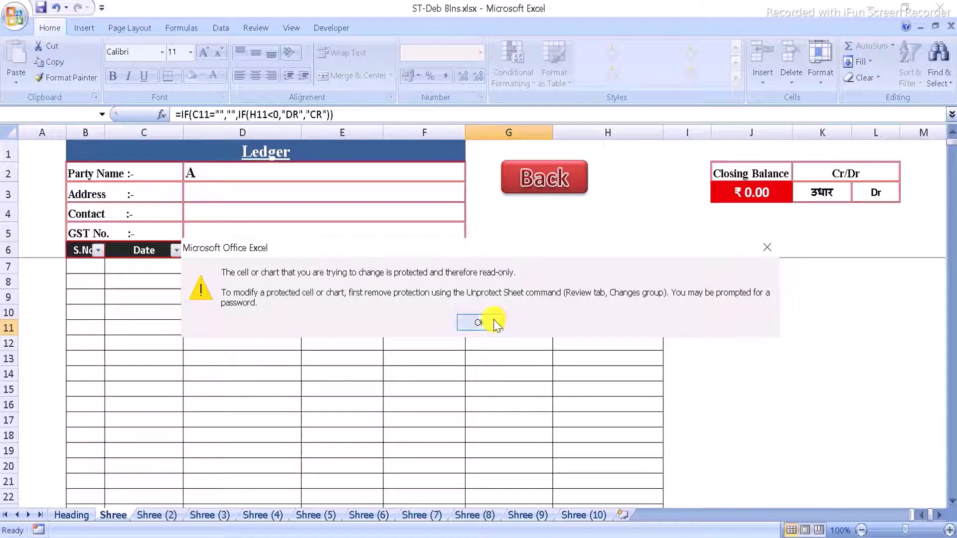
double_click(571, 312)
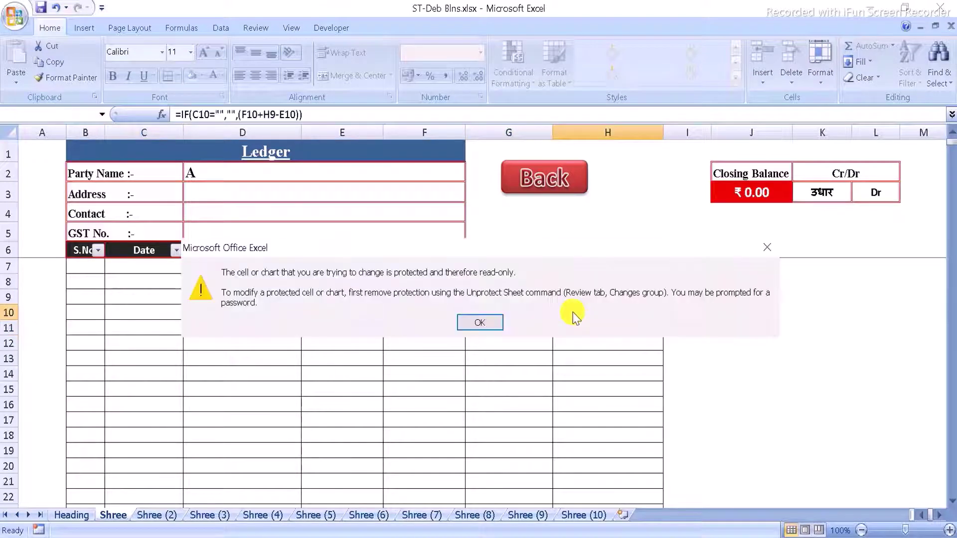
left_click(493, 322)
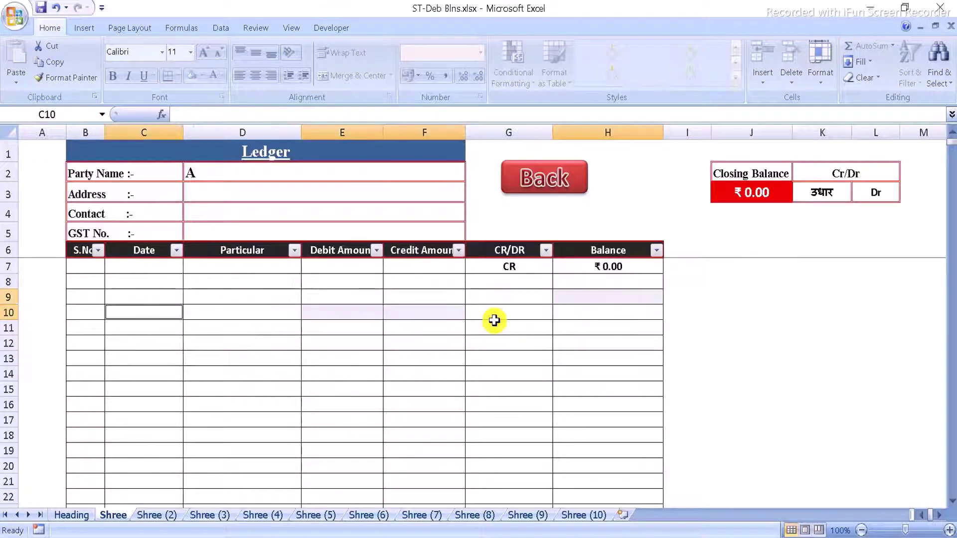
double_click(98, 297)
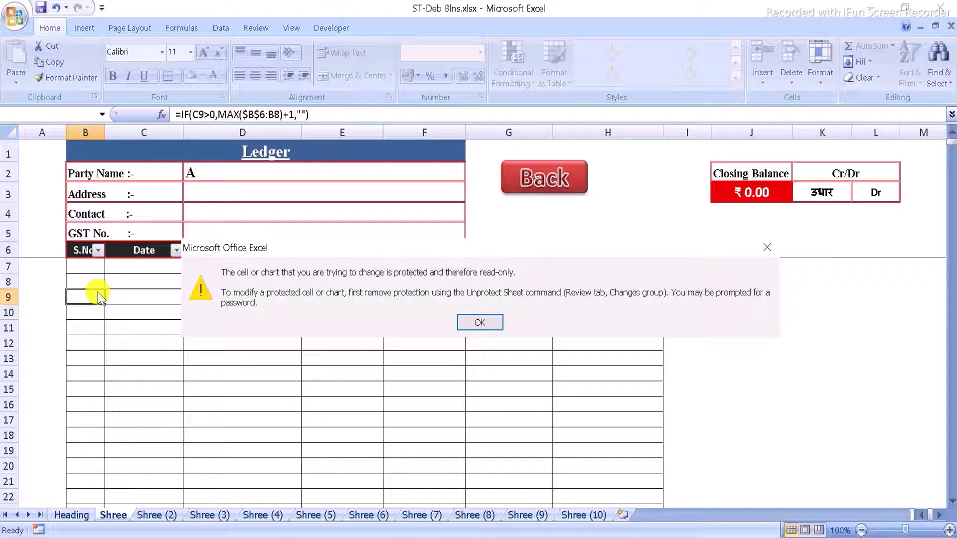
left_click(486, 325)
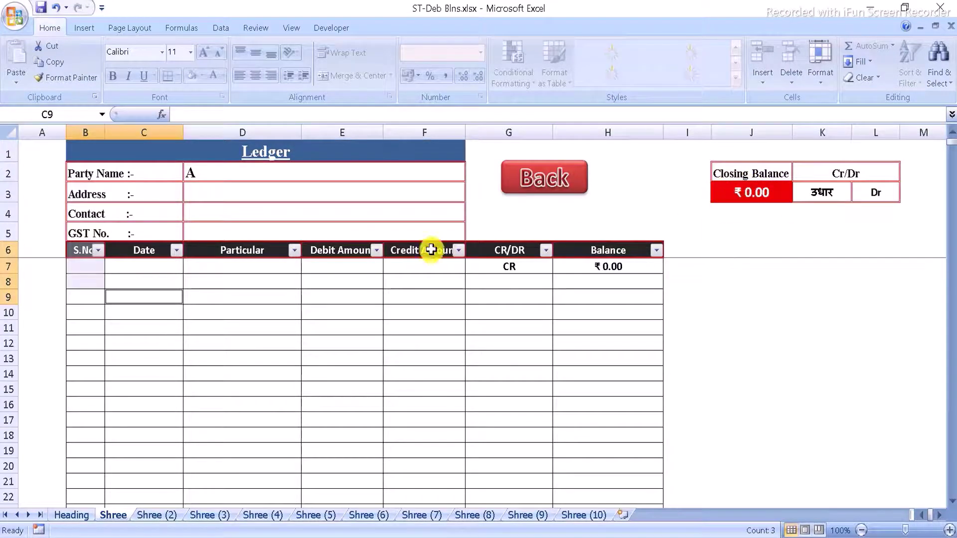
left_click(101, 268)
double_click(100, 268)
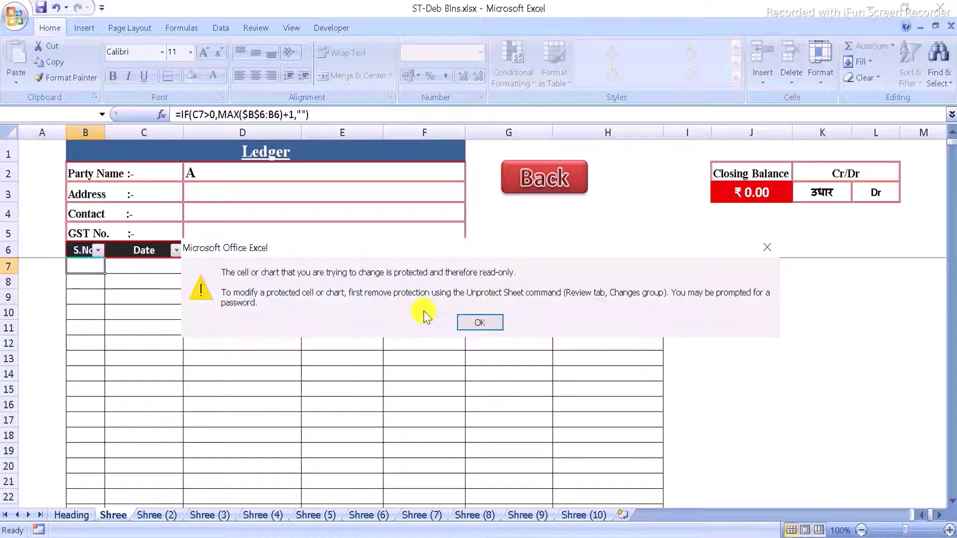
left_click(479, 322)
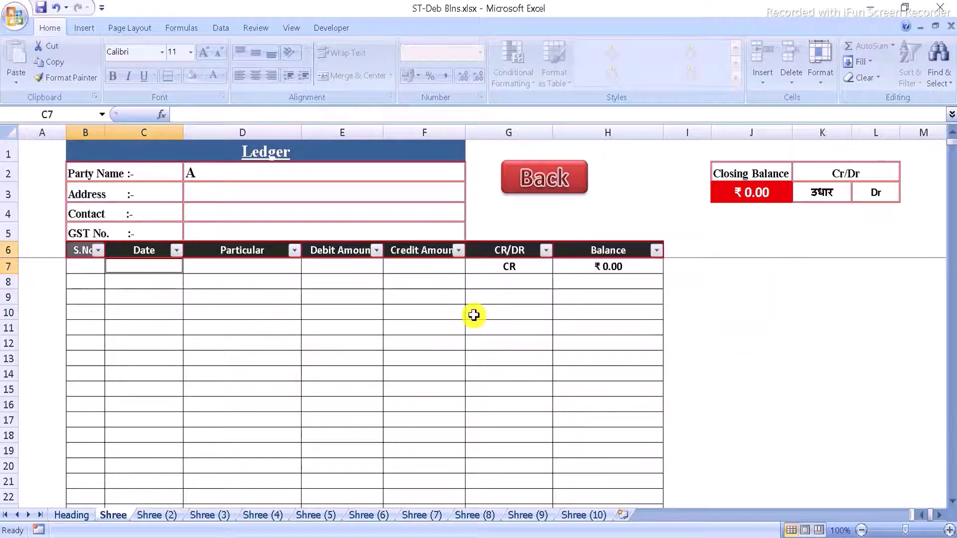
Step: Enter row 7: date 01-07-21, particular amount recv, credit 50000
left_click(137, 270)
type("01-")
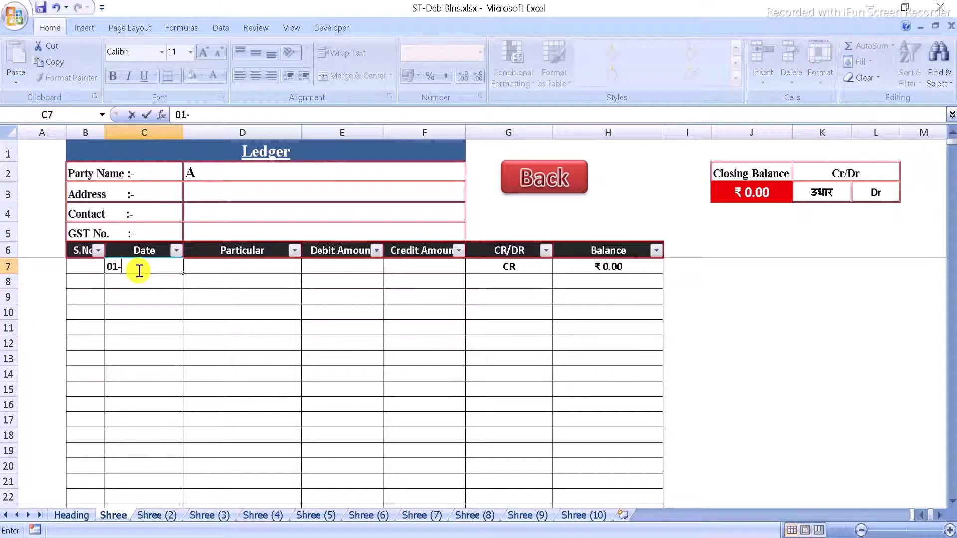
type("07-")
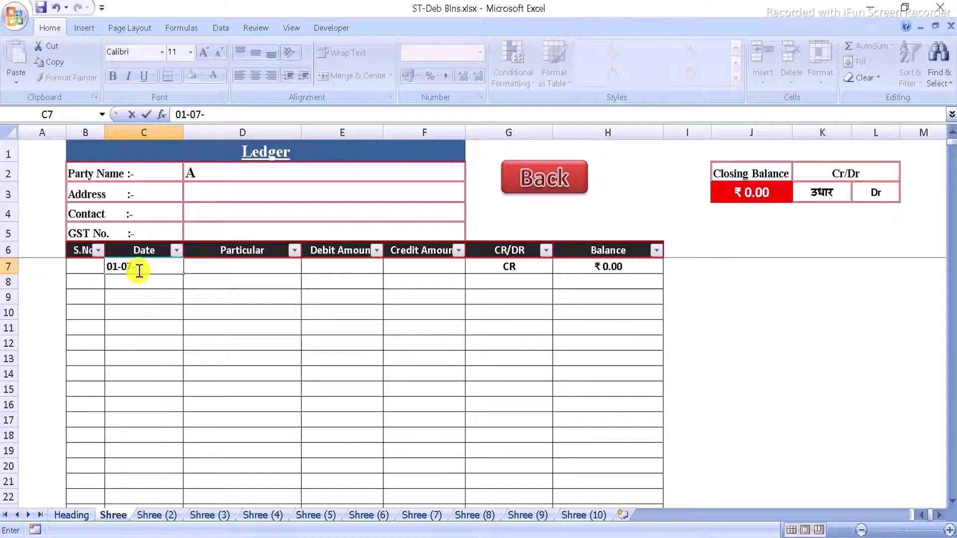
type("21")
key("Return")
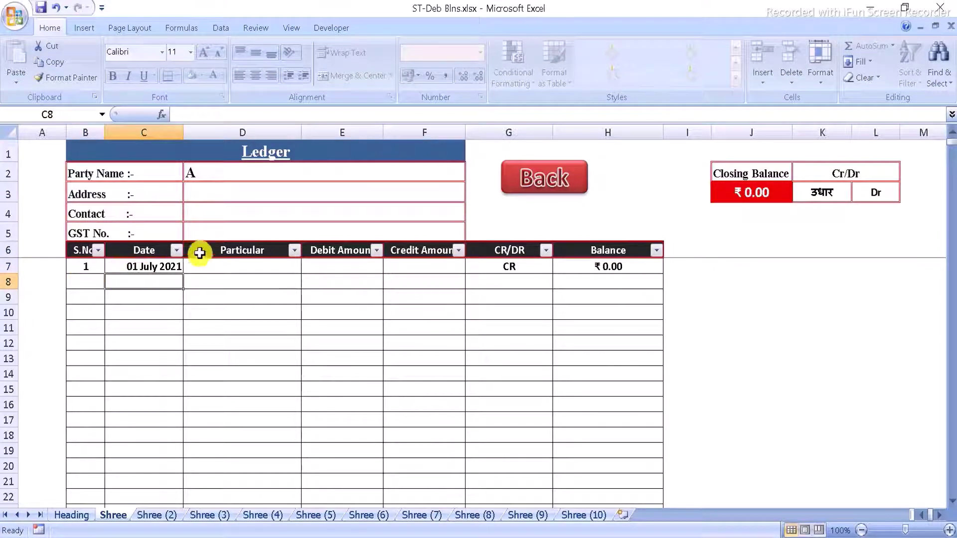
left_click(239, 263)
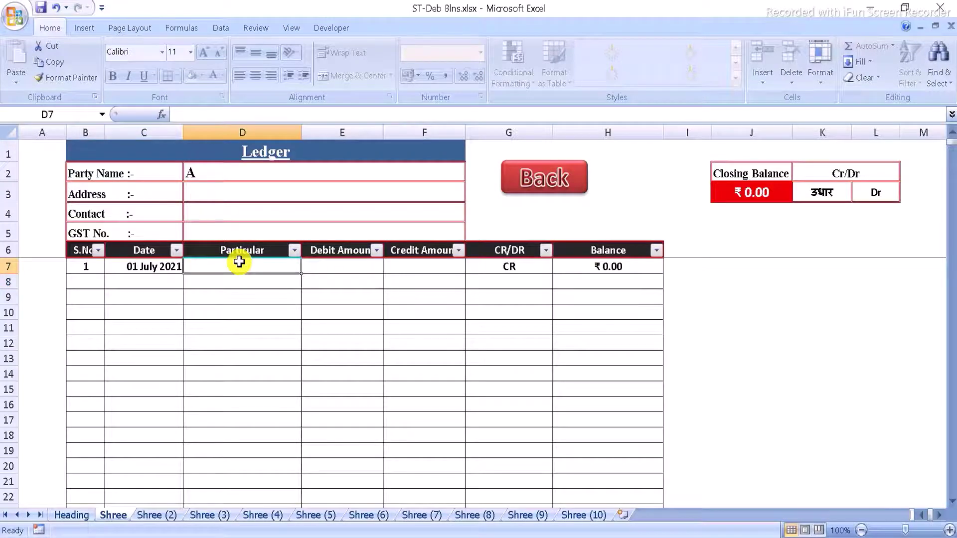
type("amoun")
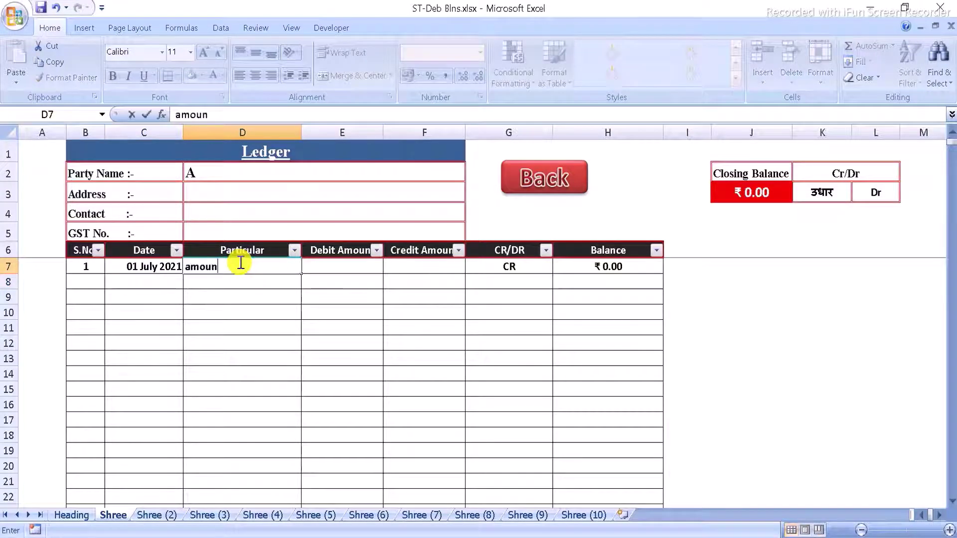
type("t recv")
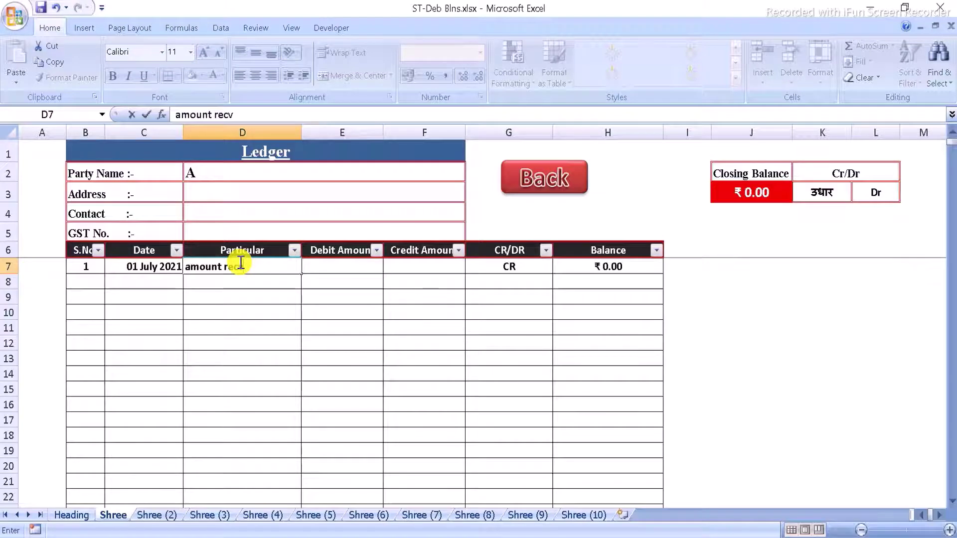
key("Tab")
key("Tab")
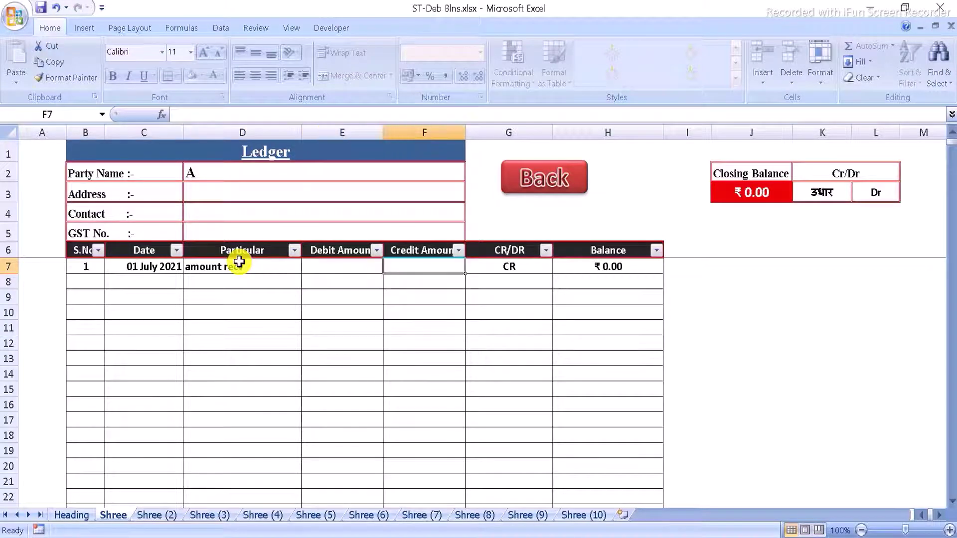
type("50000")
key("Return")
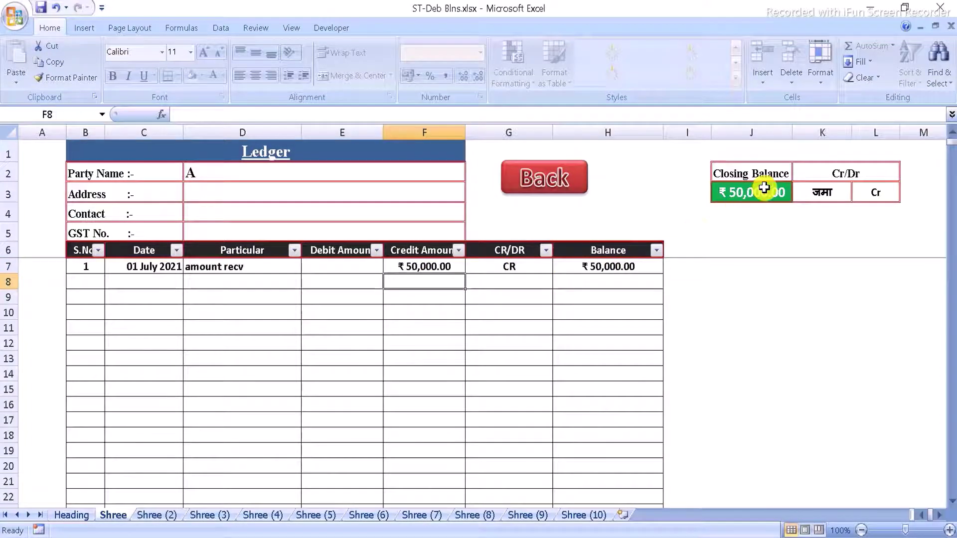
Step: Enter row 8: date 01-07-21, particular goods sale, debit 55000
left_click(137, 283)
type("01-07-2")
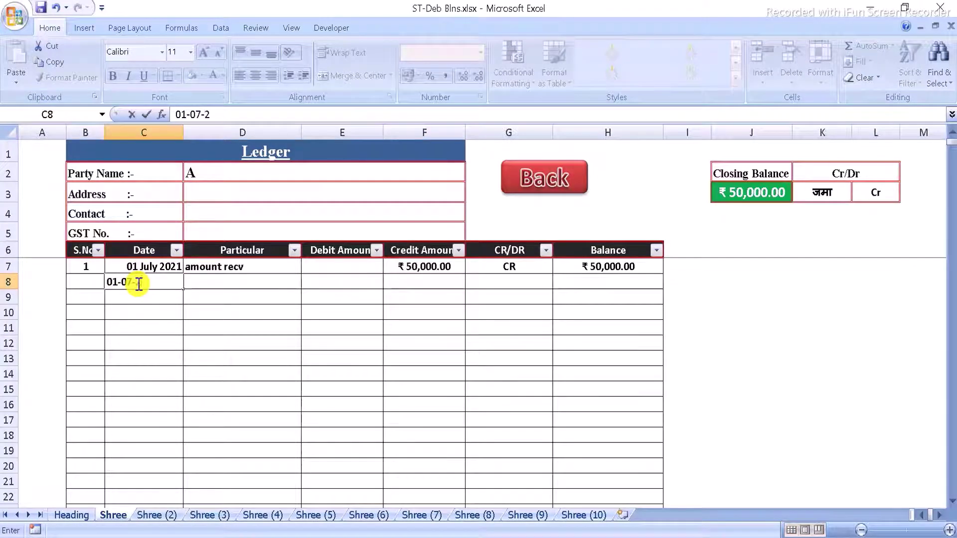
type("1")
key("Return")
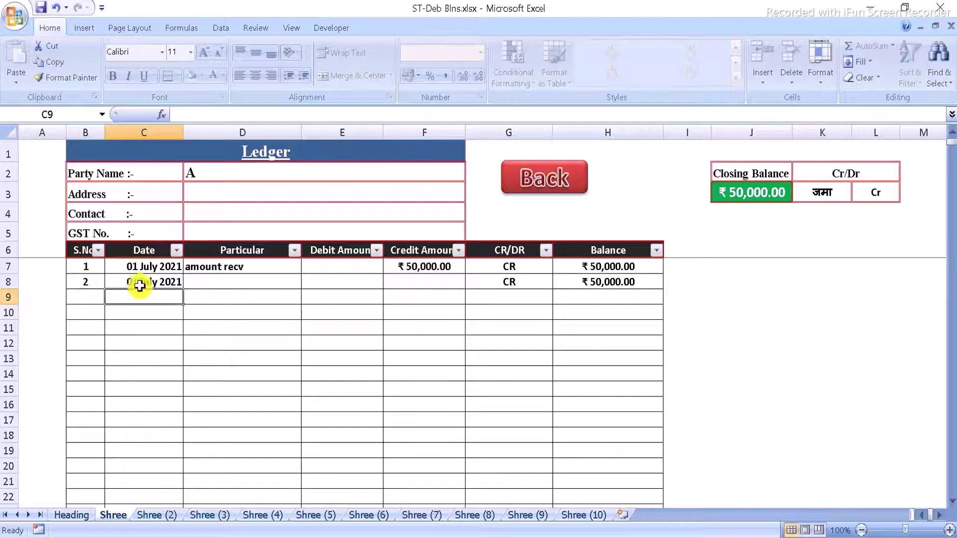
left_click(217, 278)
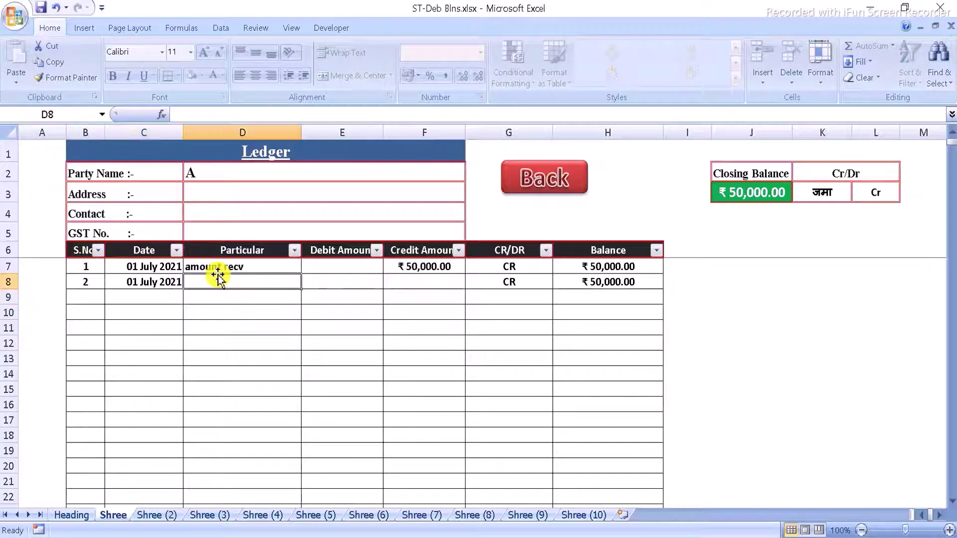
type("goods")
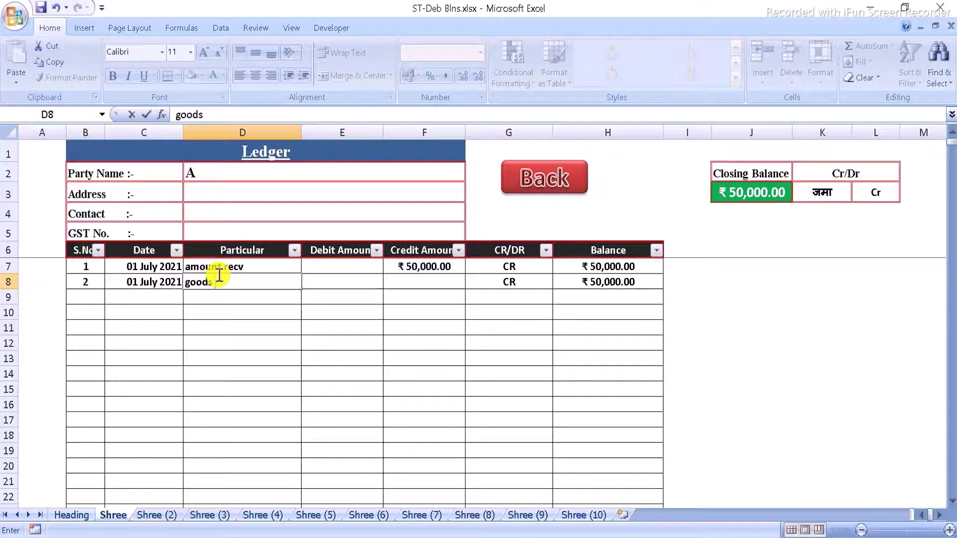
type(" sale")
key("Tab")
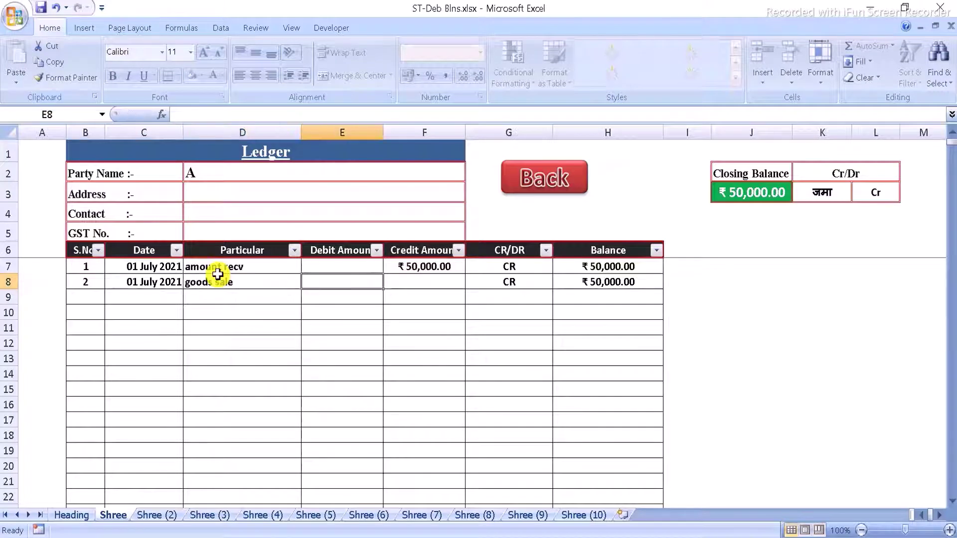
type("55000")
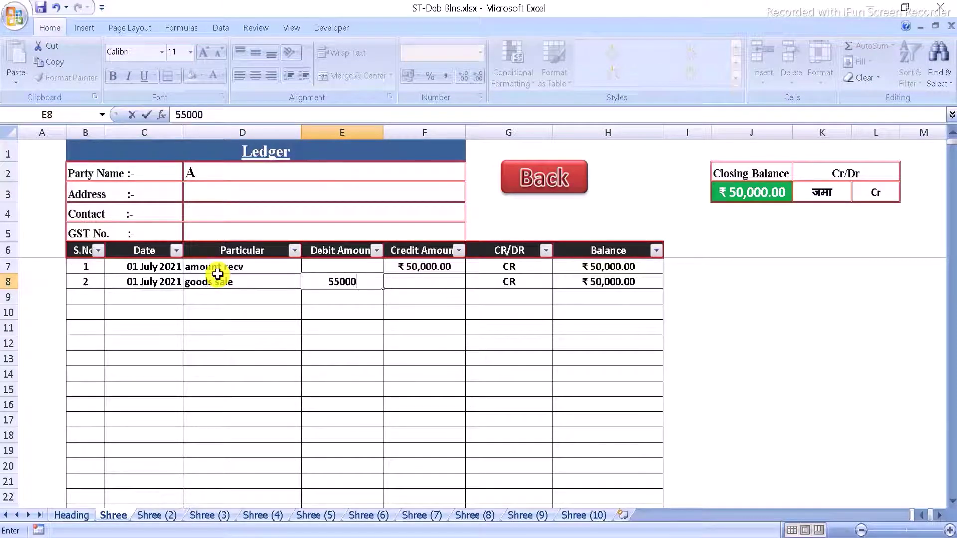
key("Return")
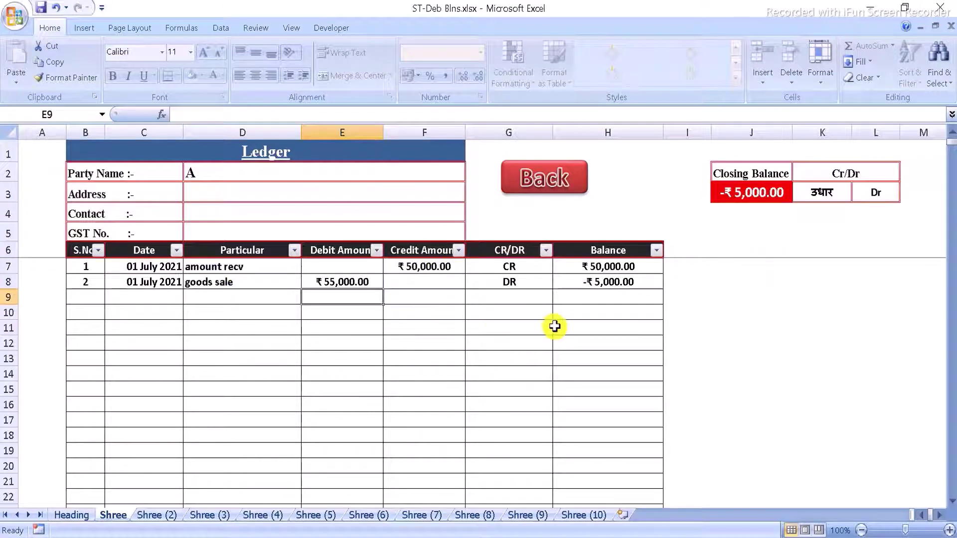
left_click(538, 187)
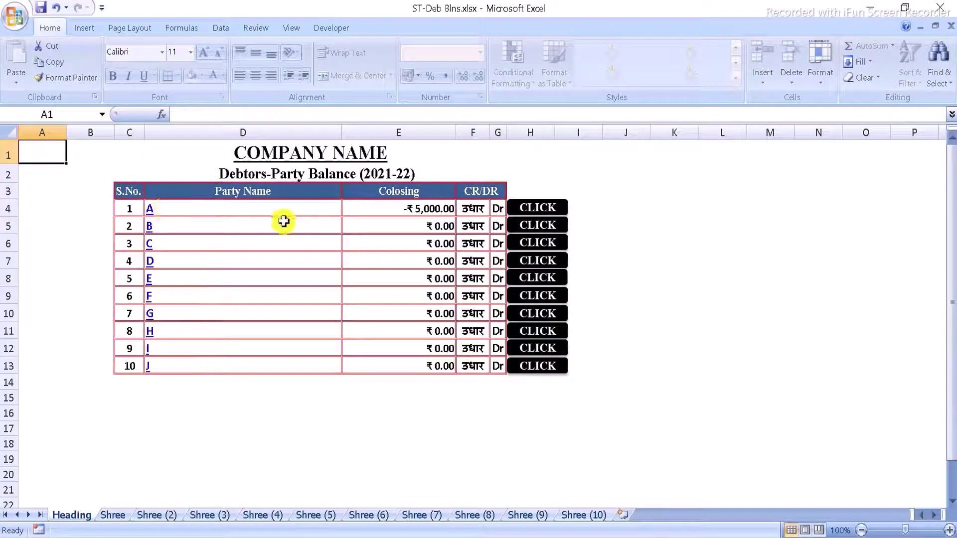
left_click(541, 209)
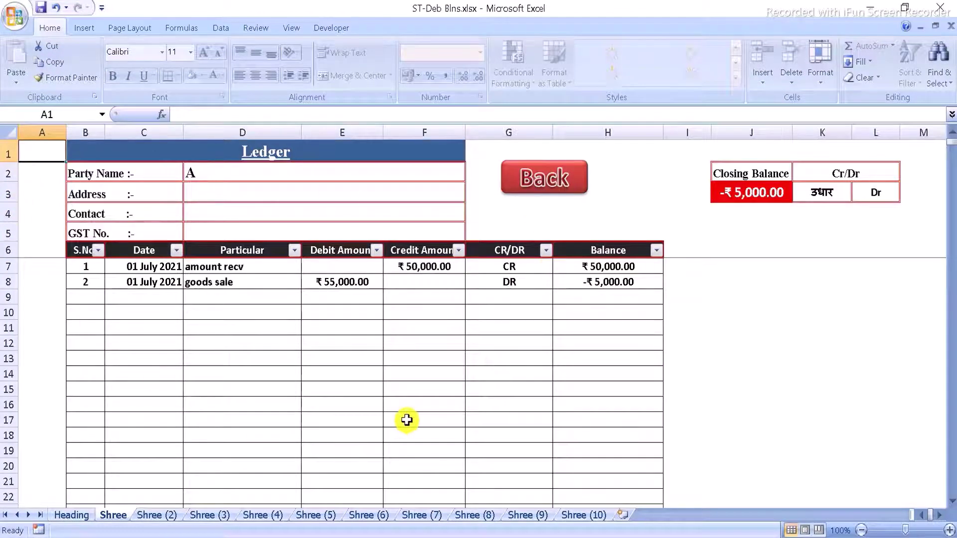
left_click(449, 368)
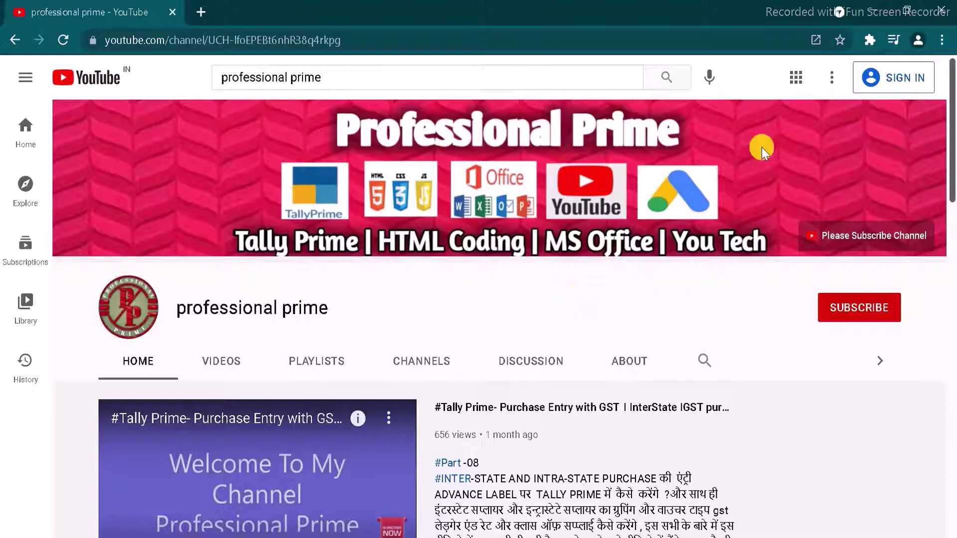
left_click(867, 12)
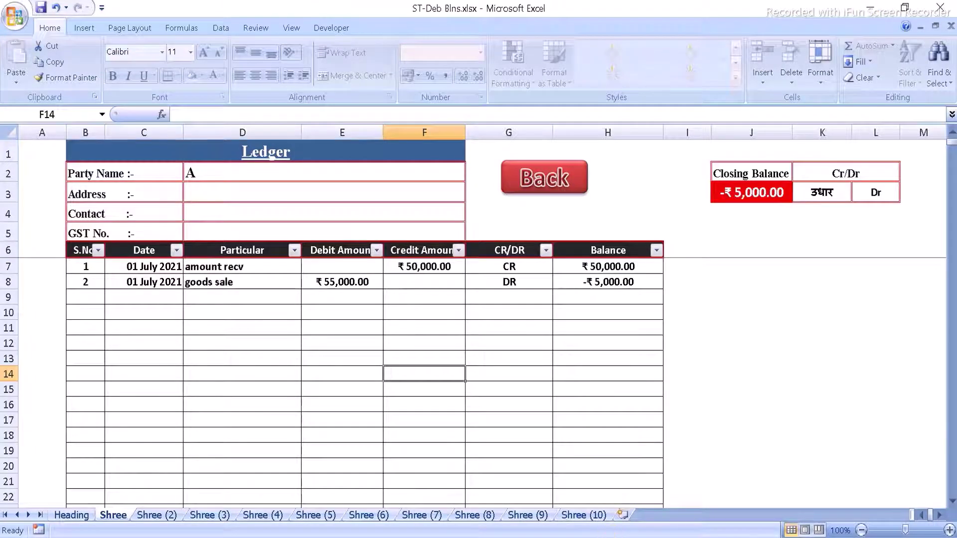
Step: In the new workbook, type COMPANY NAME in D2 and PARTY CLOSING BALANCE FIN-2021-22 in D3
left_click(657, 493)
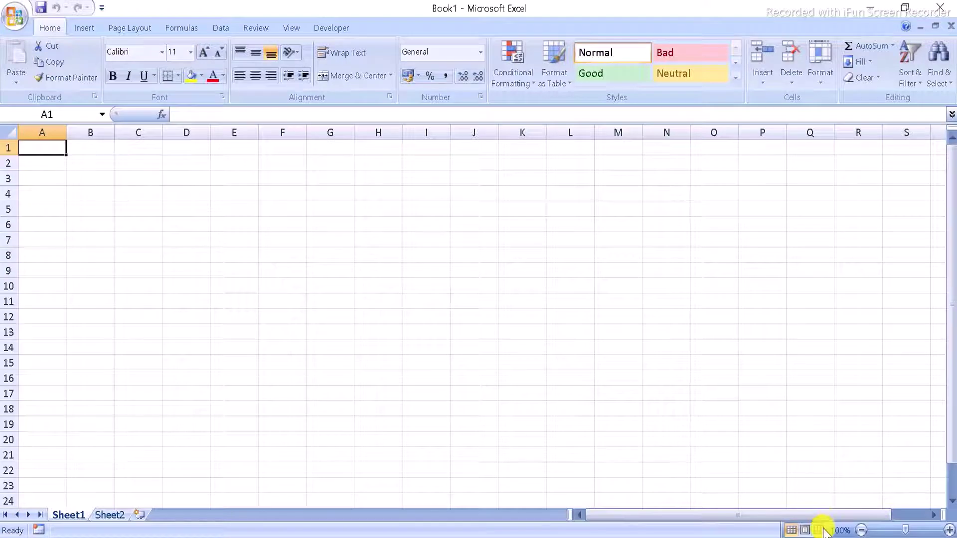
key("Right")
key("Right")
key("Right")
key("Down")
type("co")
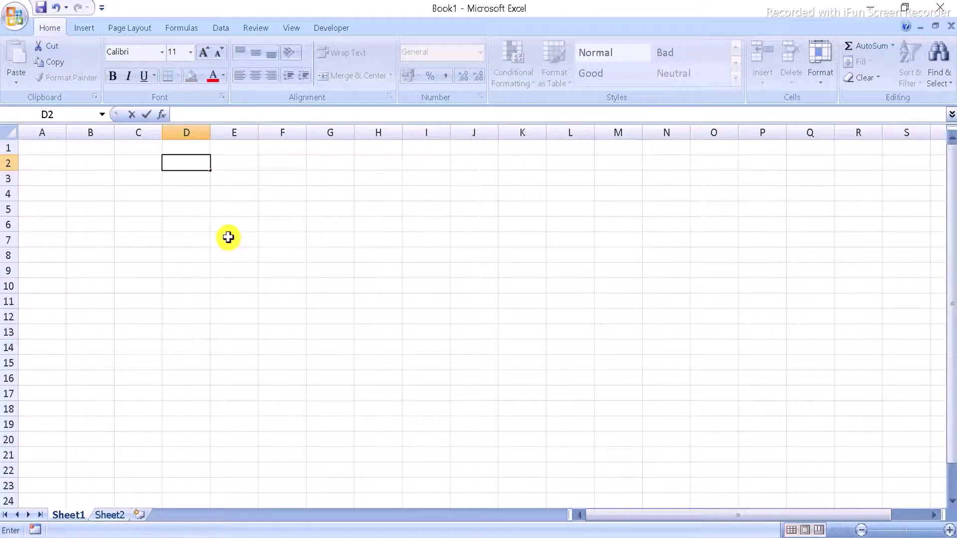
type("OMPANY")
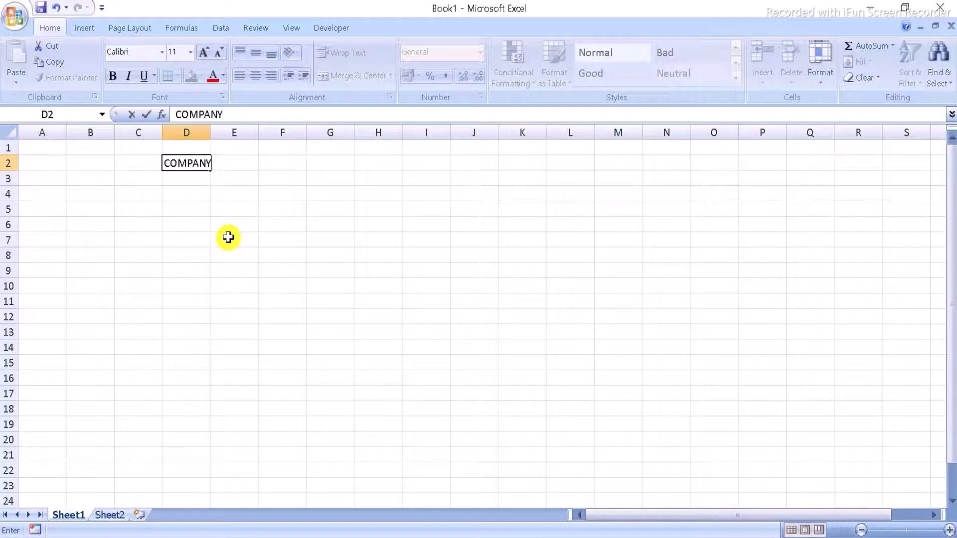
type(" NAME")
key("Return")
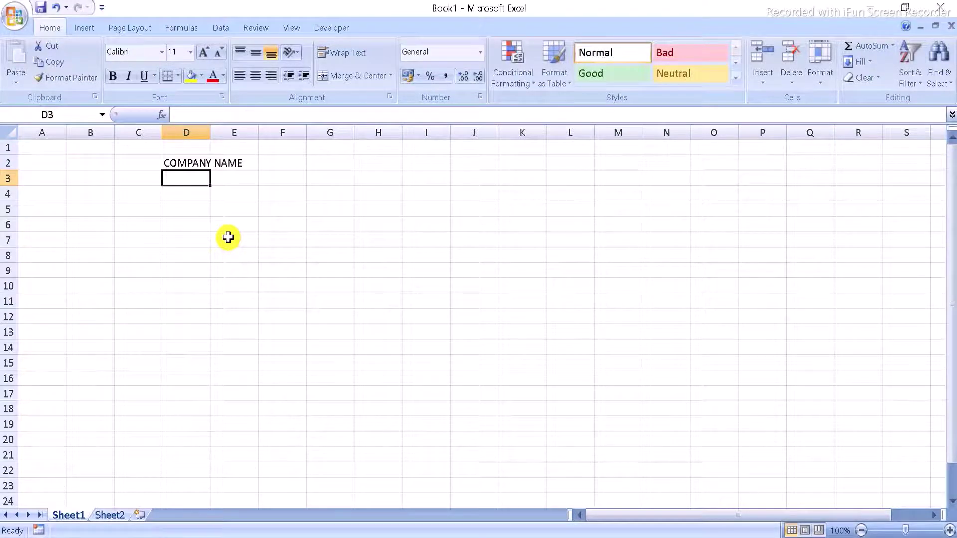
type("PART")
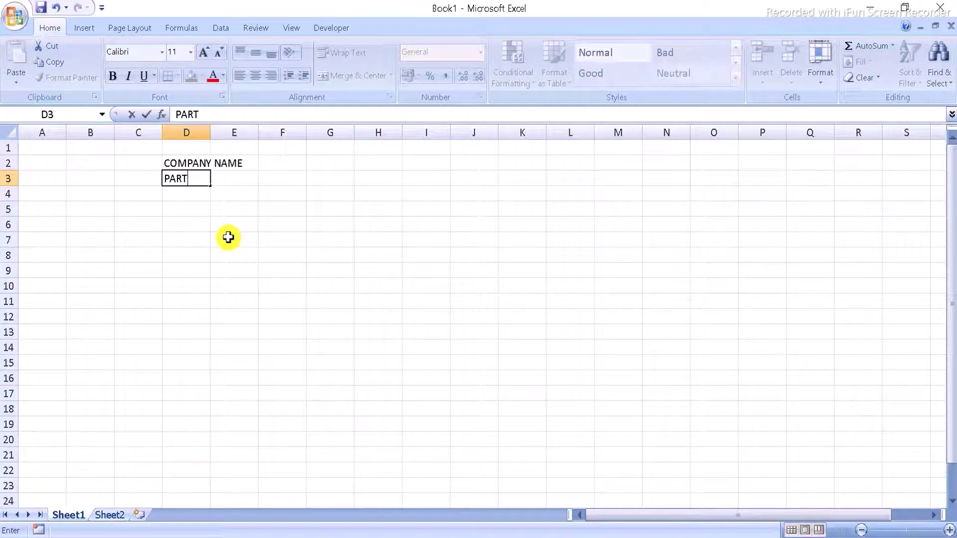
type("Y CLOSING B")
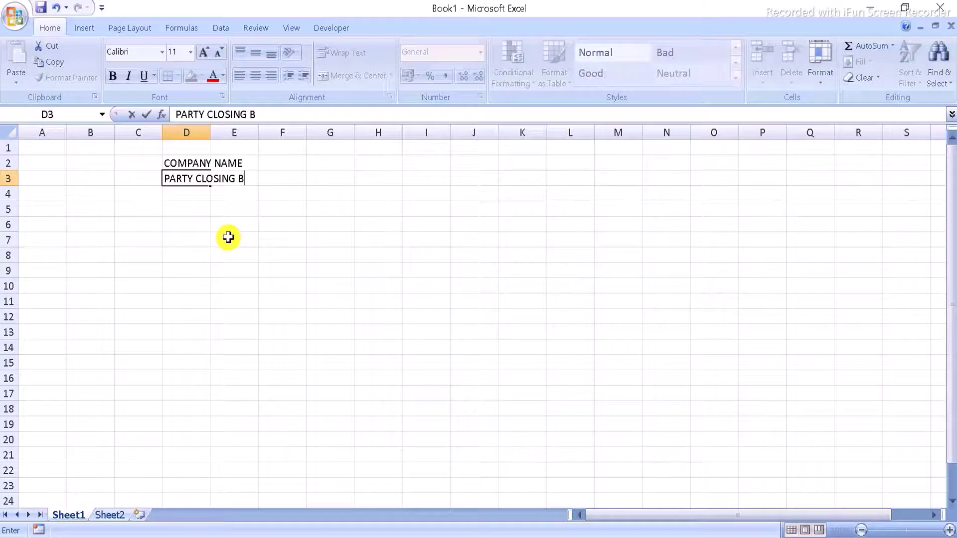
type("ALANCE  FIN")
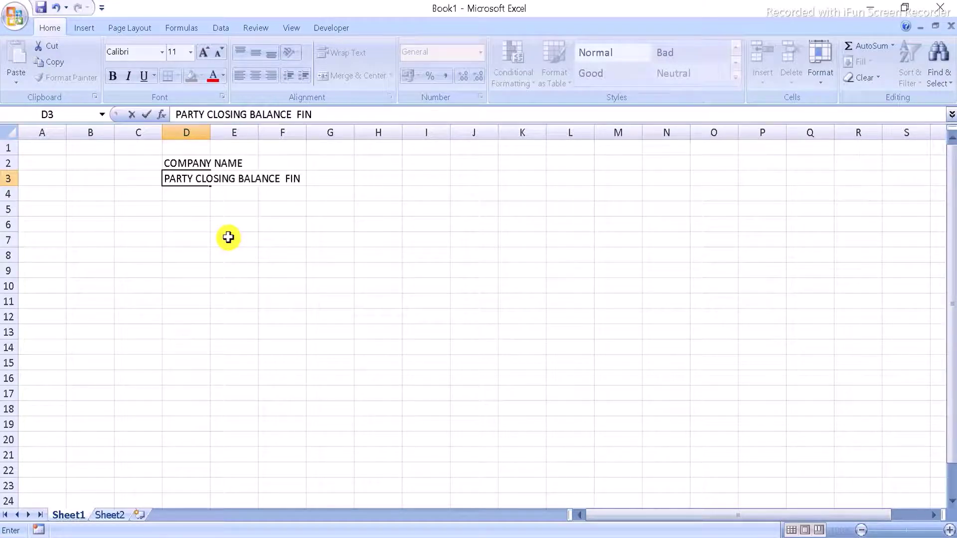
type("-20")
type("21-22")
key("Return")
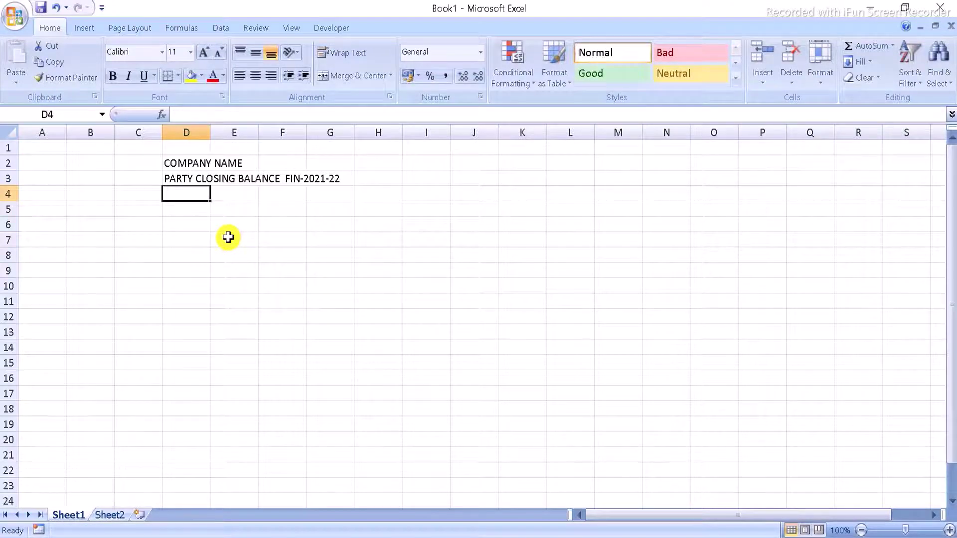
Step: Add row 4 headers S.NO., PARTY NAME, CLOSING BALANCE, and DR/CR in merged G4:H4
type("S.")
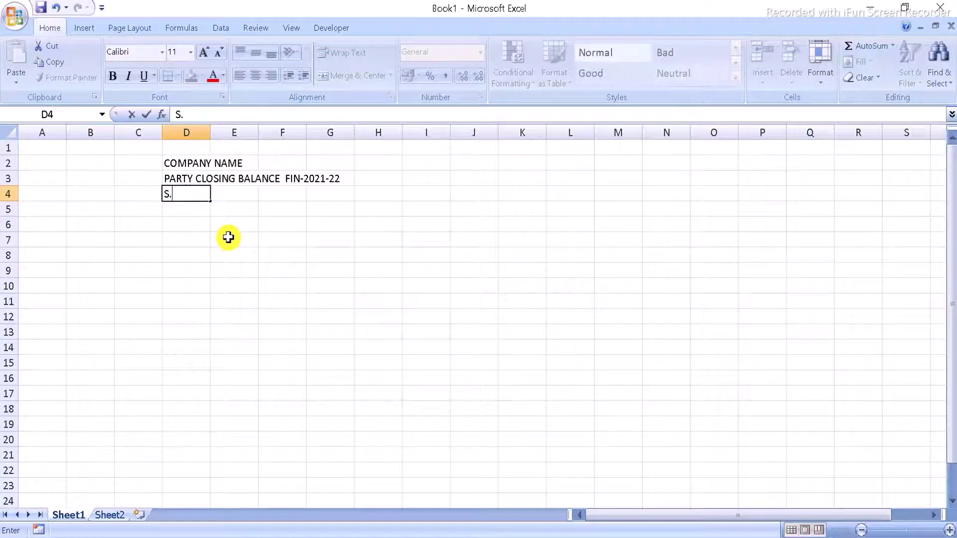
type("NO.")
key("Tab")
type("PARTY")
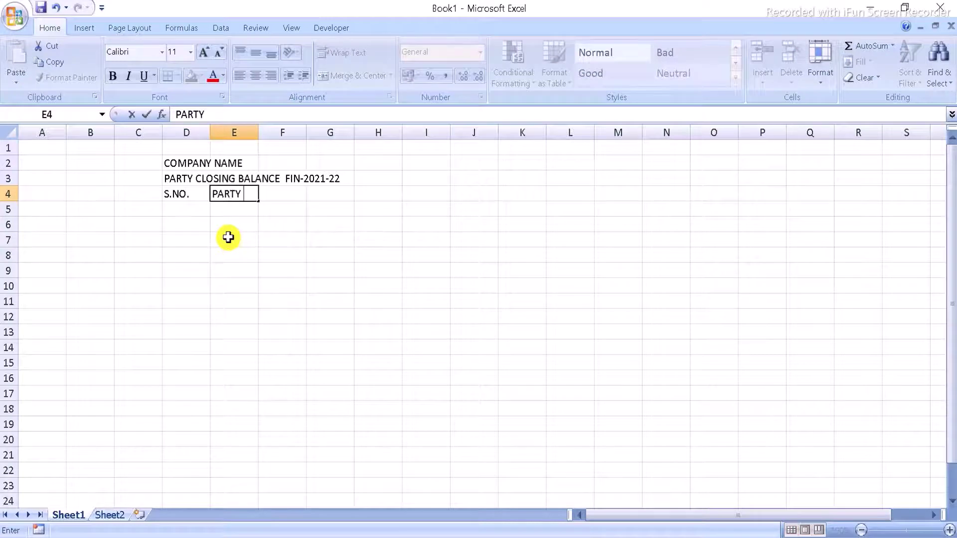
type(" NAME")
key("Tab")
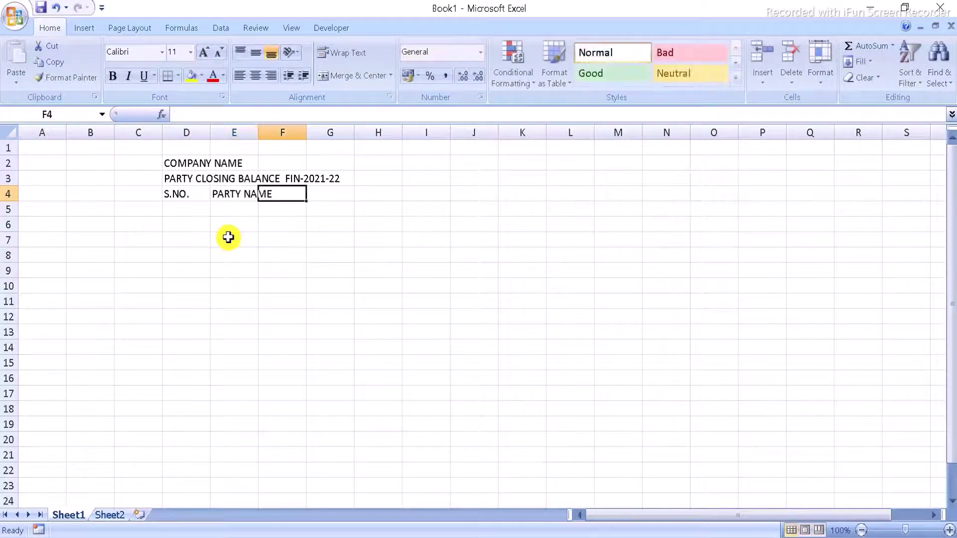
type("CL")
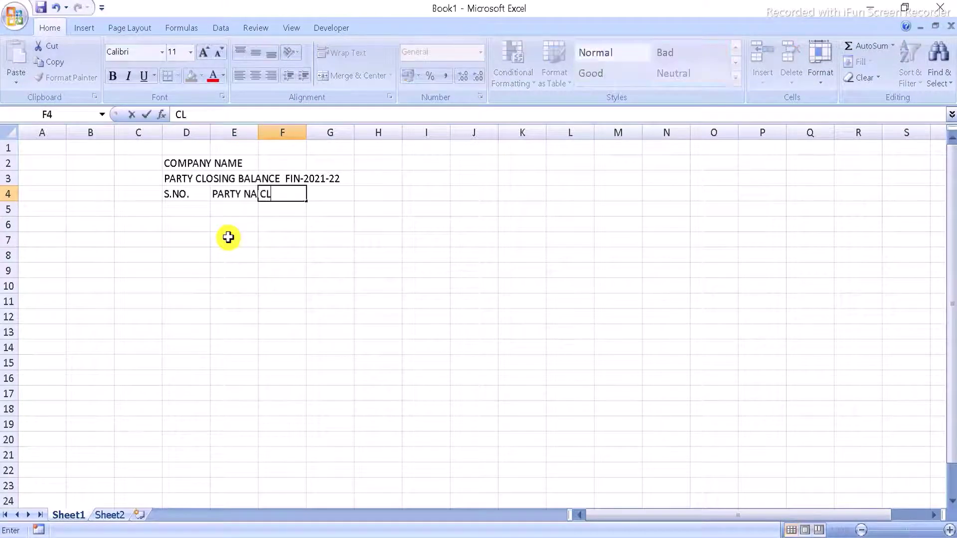
type("OSING BALANCE")
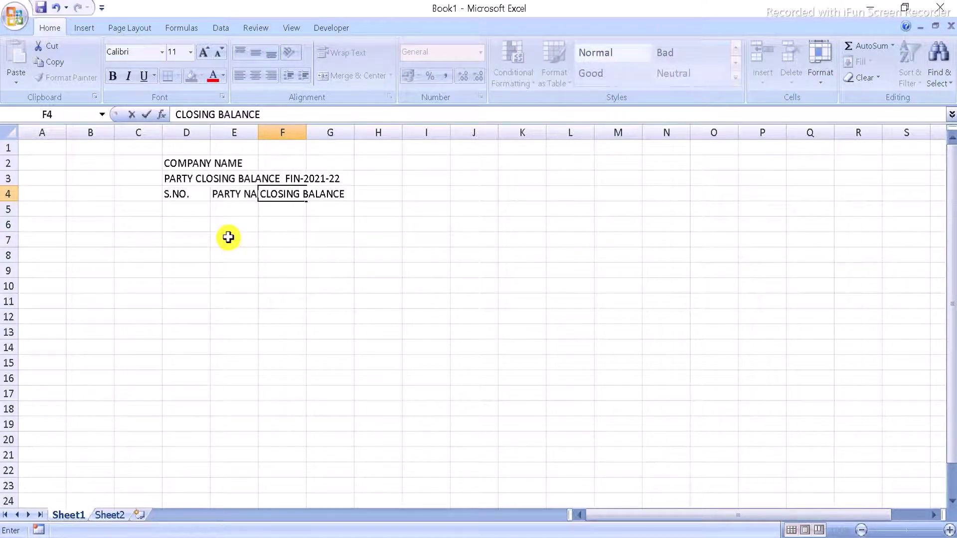
key("Tab")
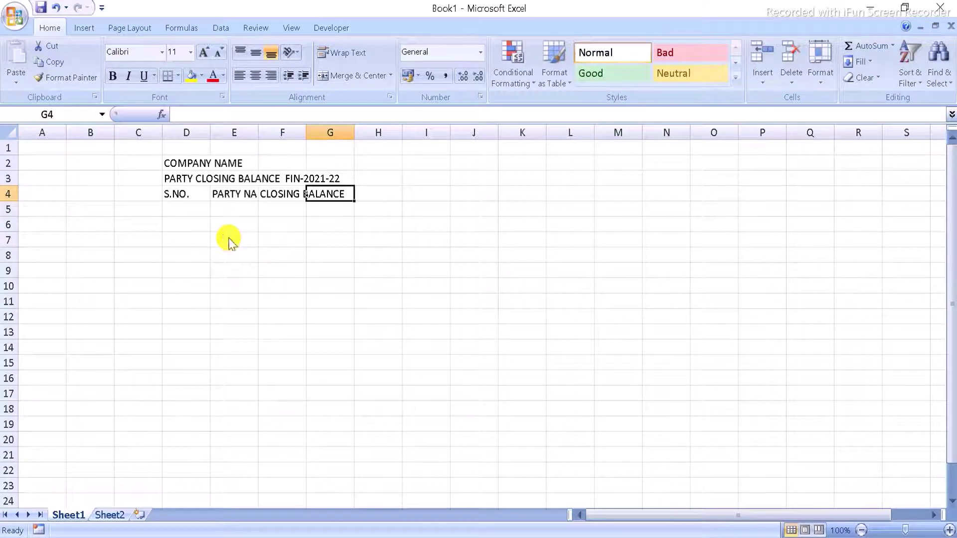
key("shift+Right")
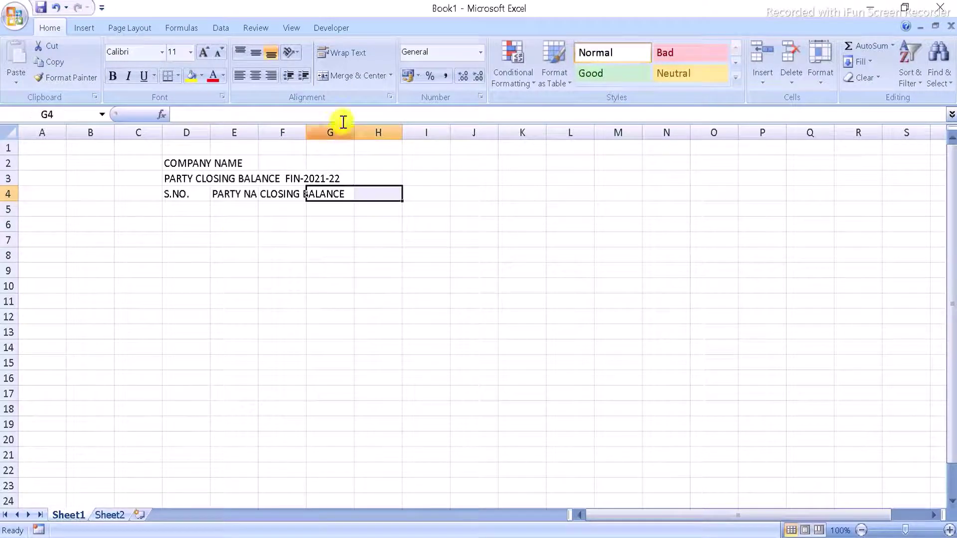
left_click(366, 83)
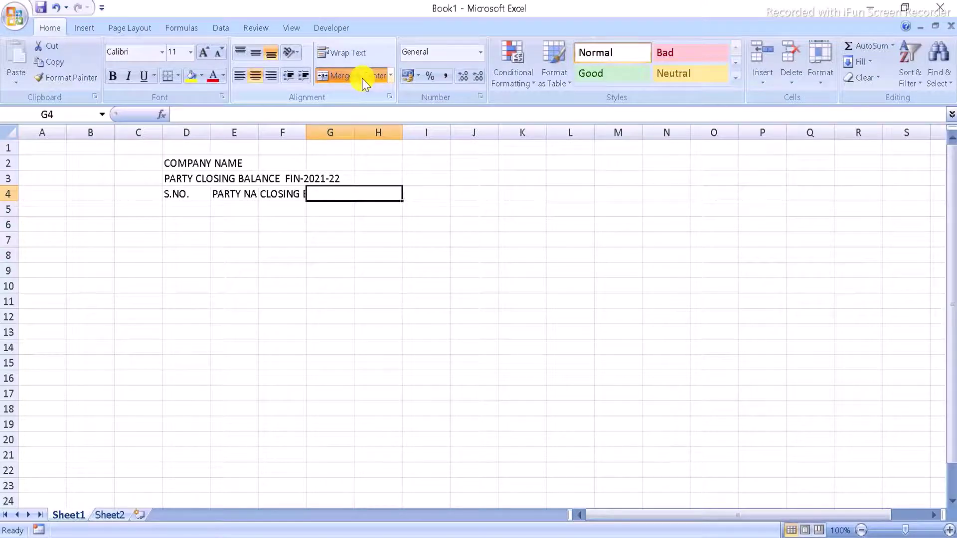
type("dr")
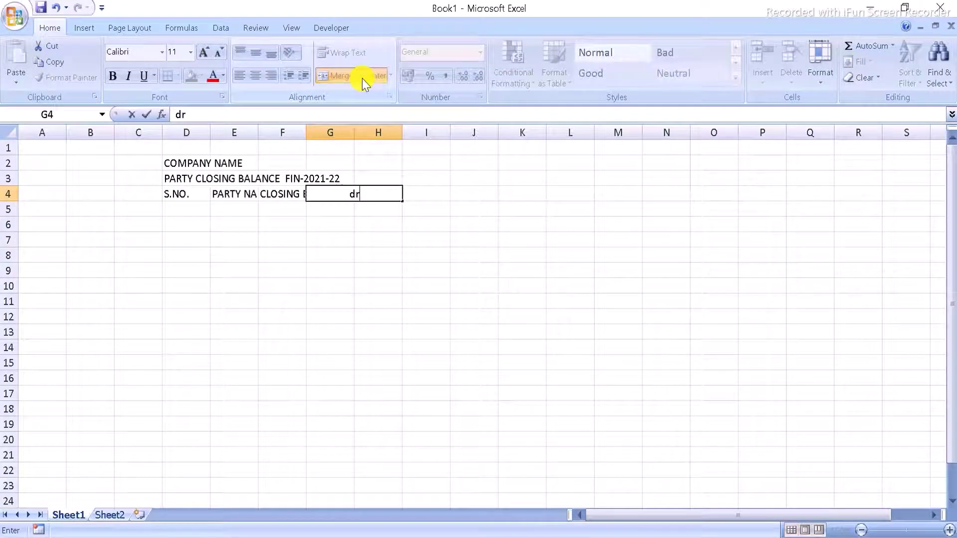
key("BackSpace")
key("BackSpace")
type("DR/")
type("CR")
key("Return")
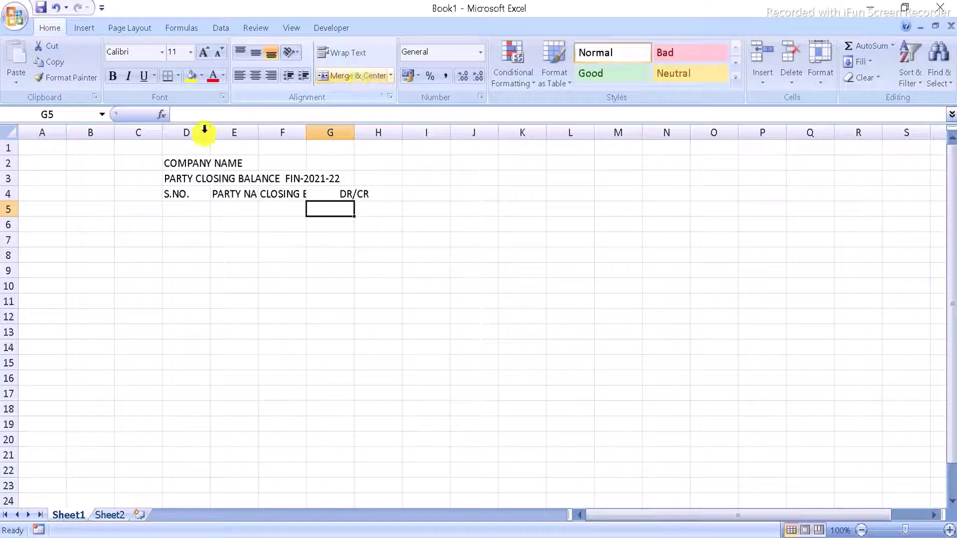
Step: AutoFit all columns, then Merge & Center the two titles across D2:H2 and D3:H3
left_click(9, 134)
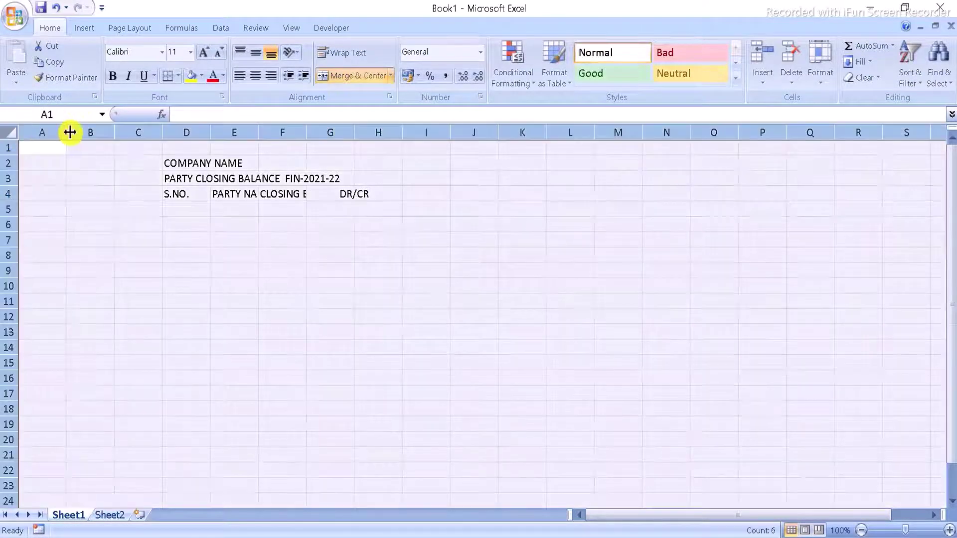
double_click(69, 132)
left_click(225, 208)
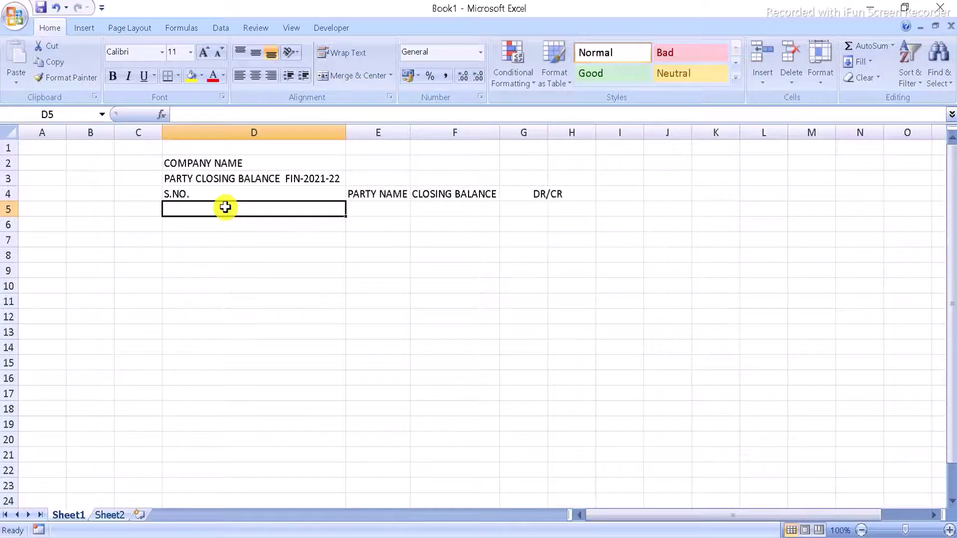
left_click(199, 160)
key("shift+Right")
key("shift+Right")
key("shift+Right")
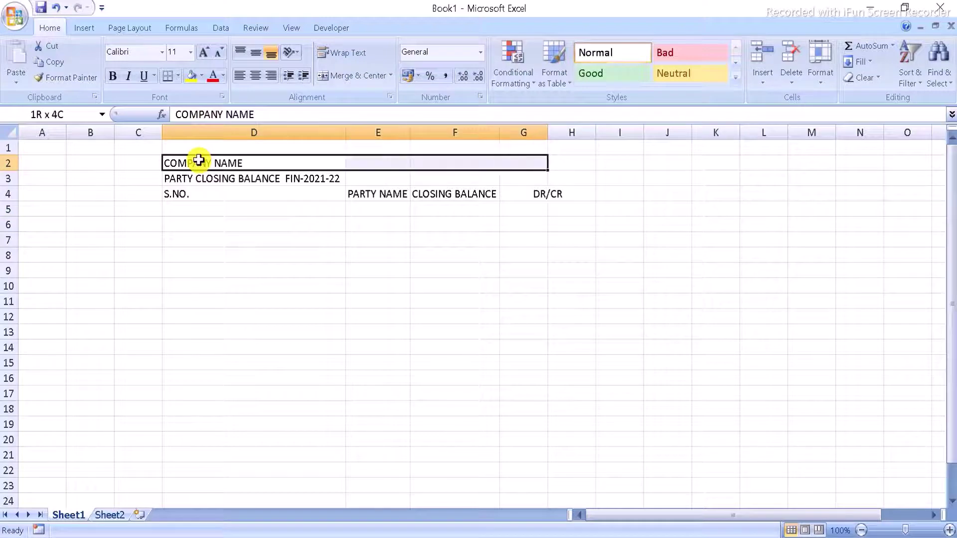
key("shift+Right")
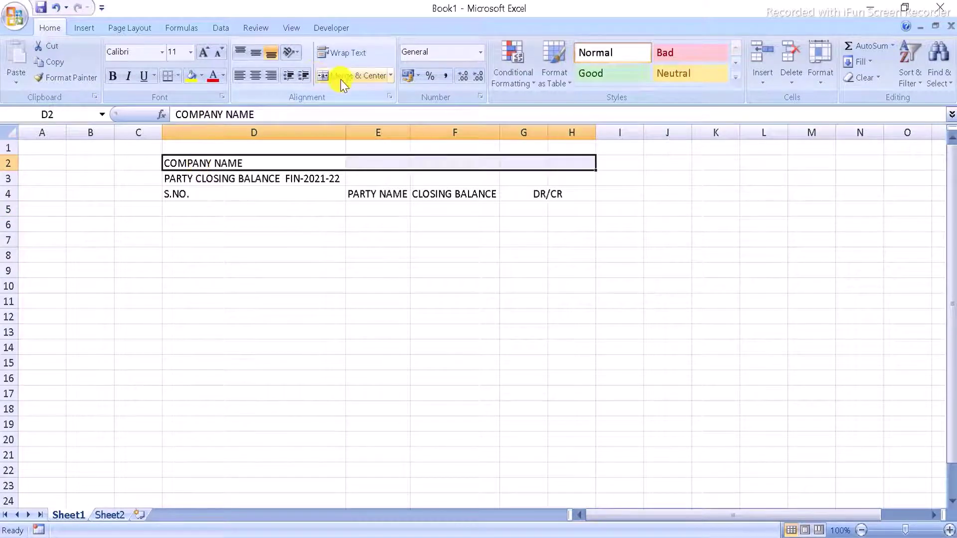
left_click(344, 75)
left_click(263, 179)
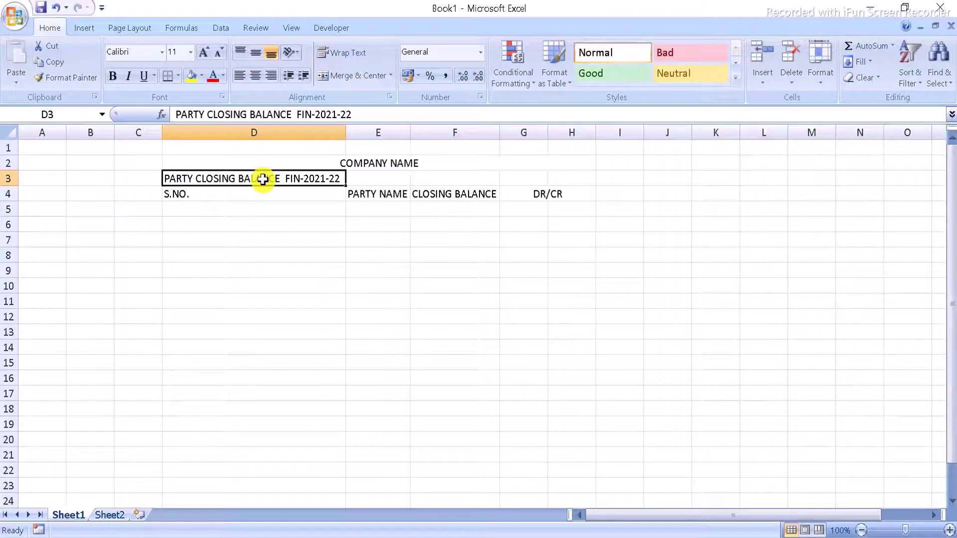
key("shift+Right")
key("shift+Right")
key("shift+Right")
key("shift+Right")
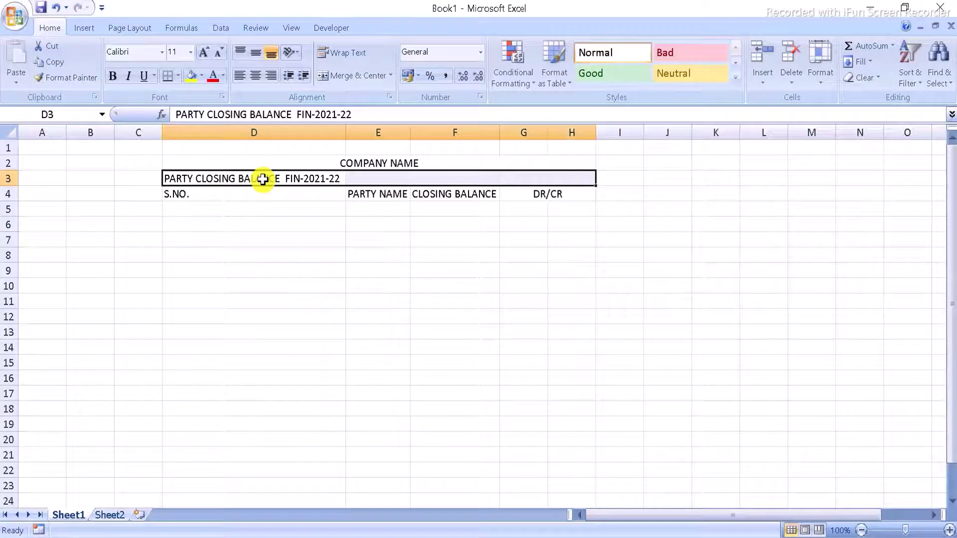
key("F4")
left_click(364, 223)
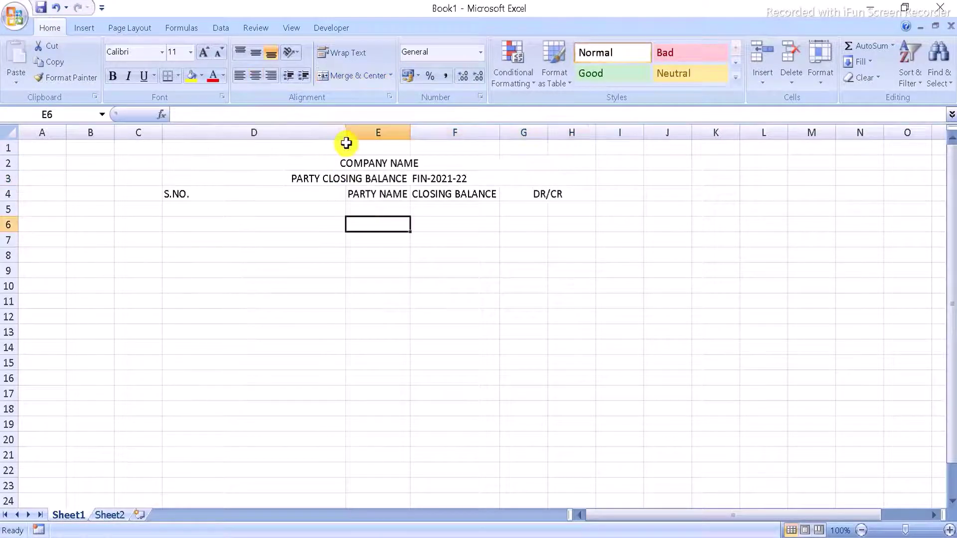
Step: AutoFit column D to S.NO. and widen column E for party names
double_click(346, 131)
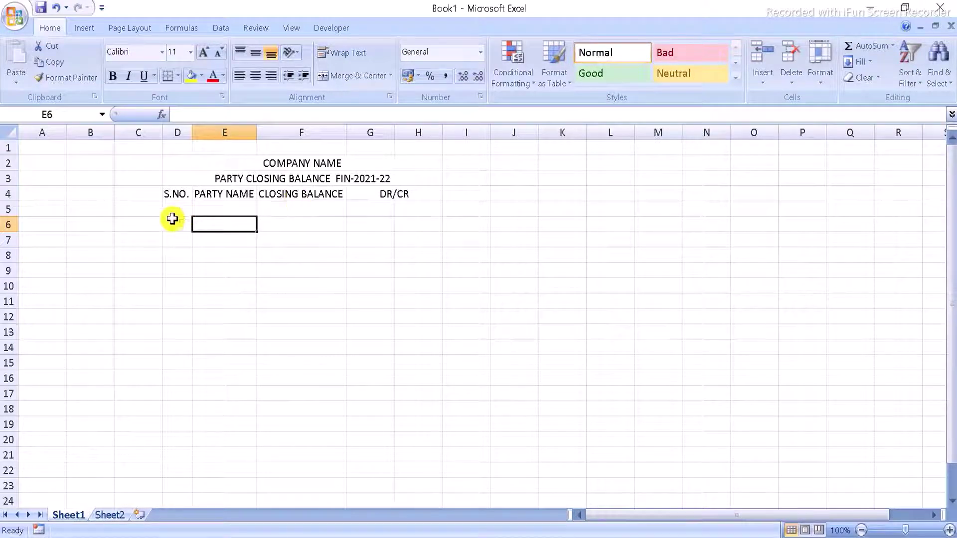
left_click_drag(255, 130, 319, 130)
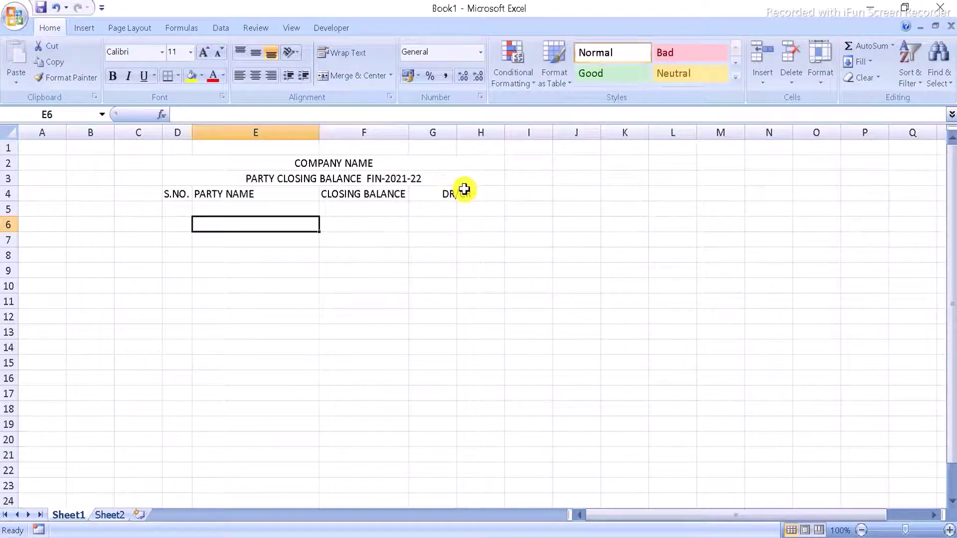
left_click(442, 209)
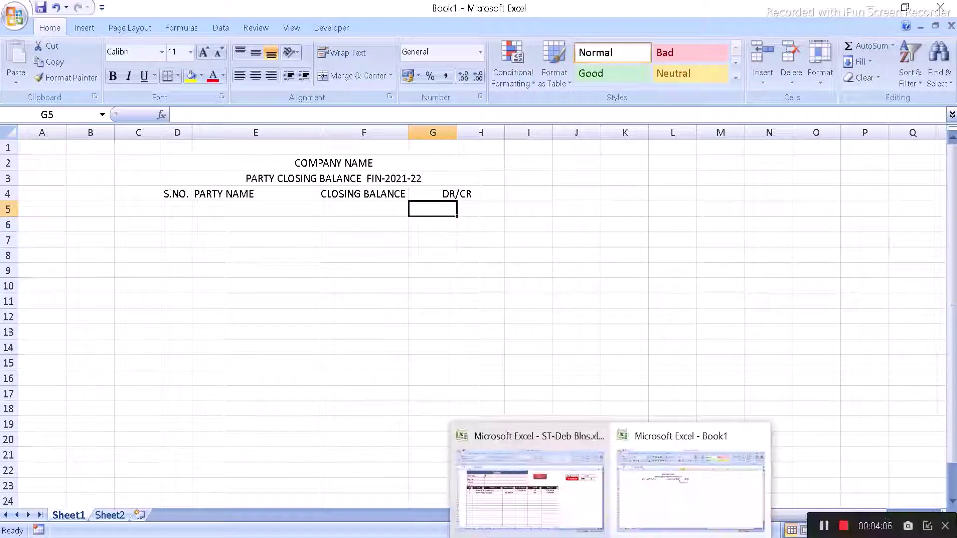
left_click(588, 530)
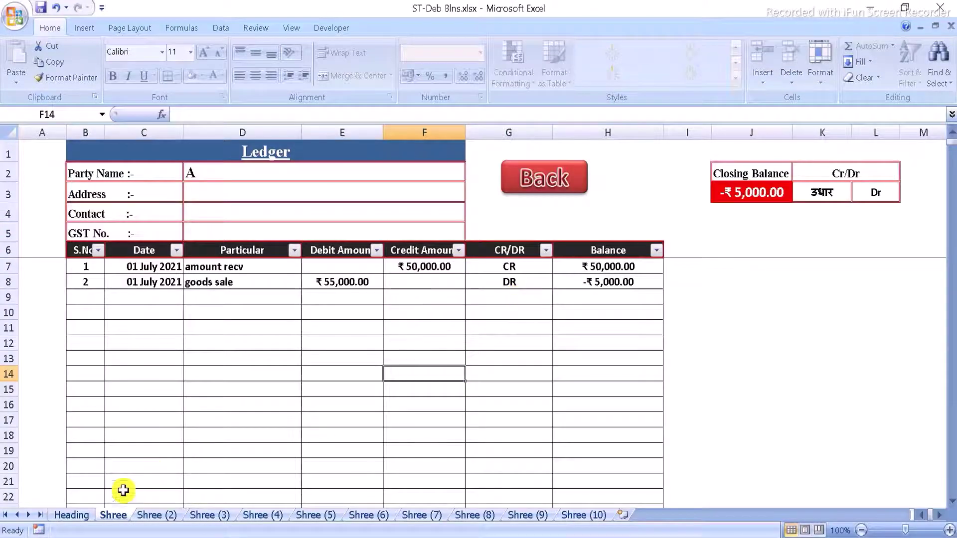
left_click(72, 515)
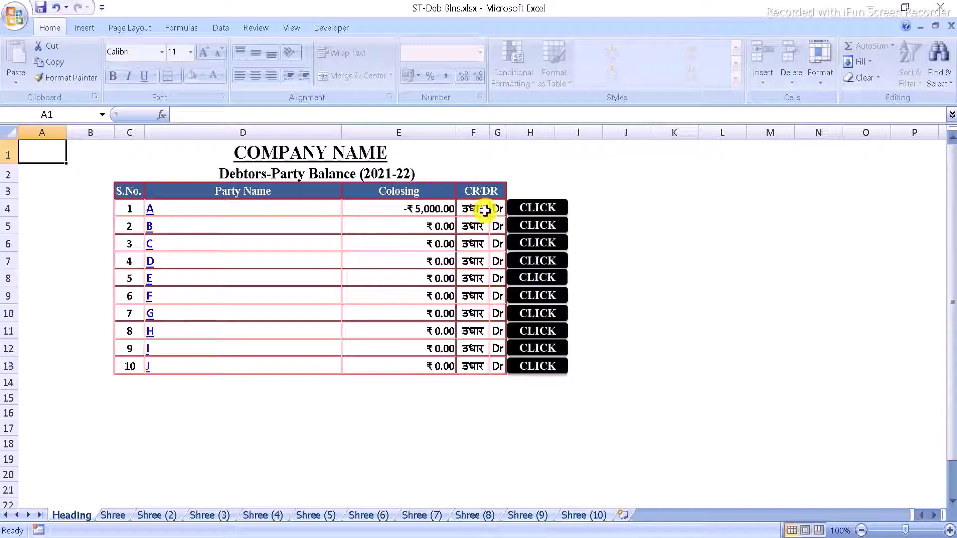
left_click(869, 8)
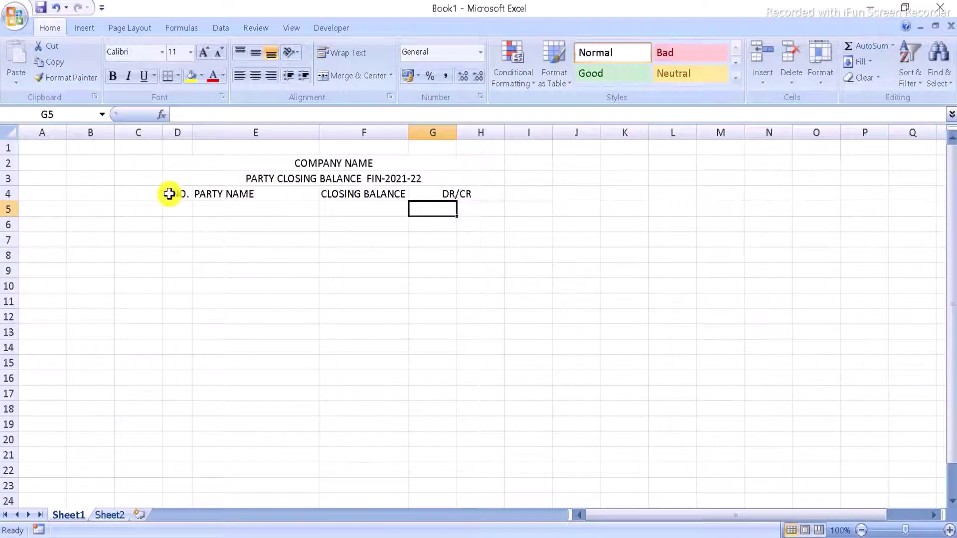
Step: Set the border colour to red with a chosen line style and apply All Borders to D2:H4
left_click(223, 162)
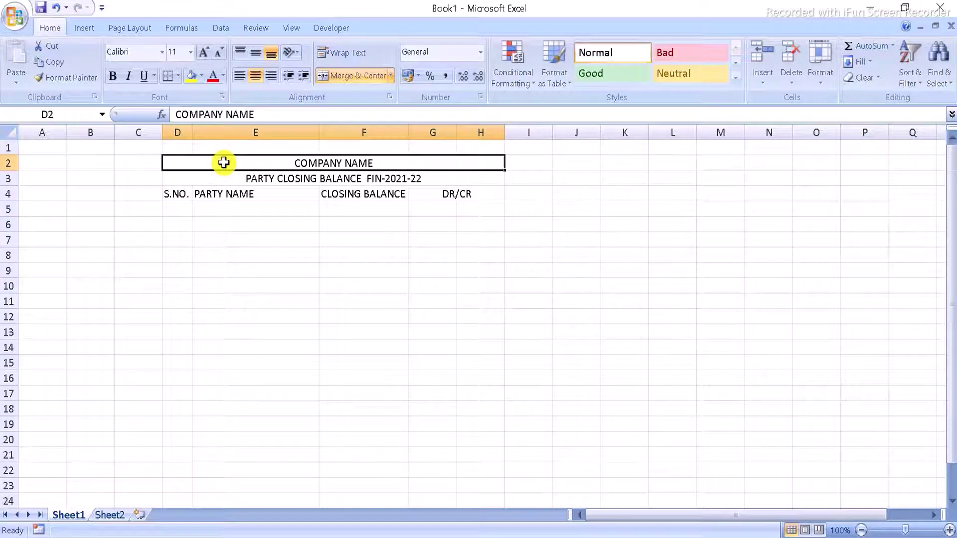
key("shift+Down")
key("shift+Down")
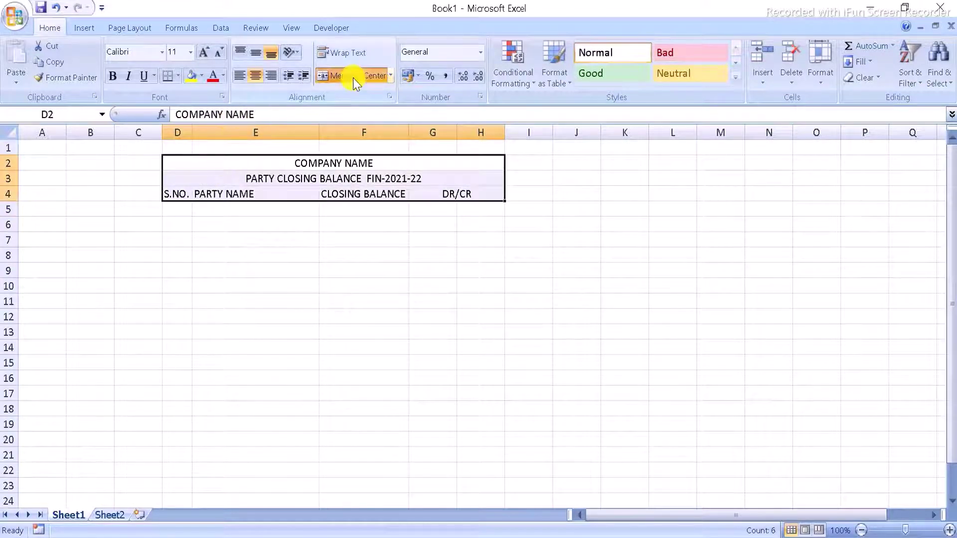
left_click(178, 76)
mouse_move(198, 402)
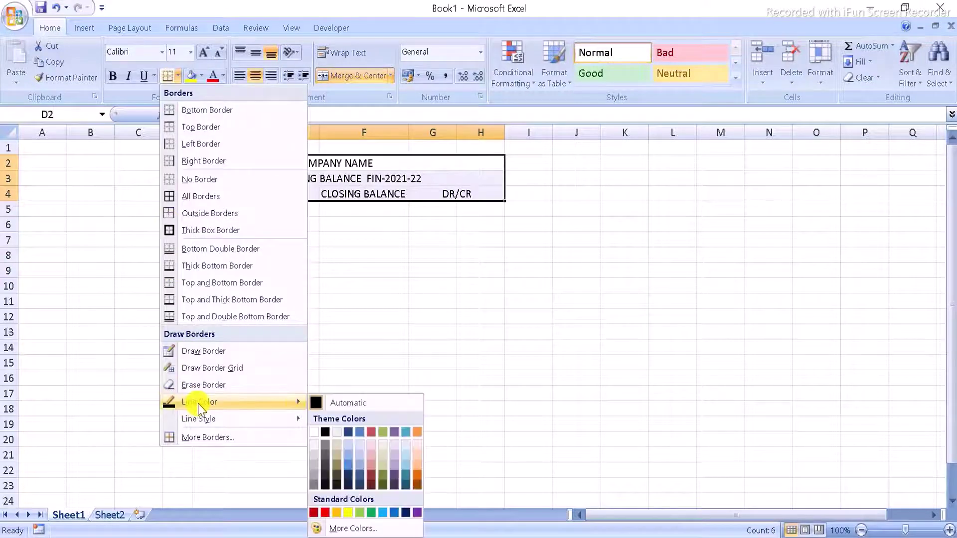
left_click(321, 515)
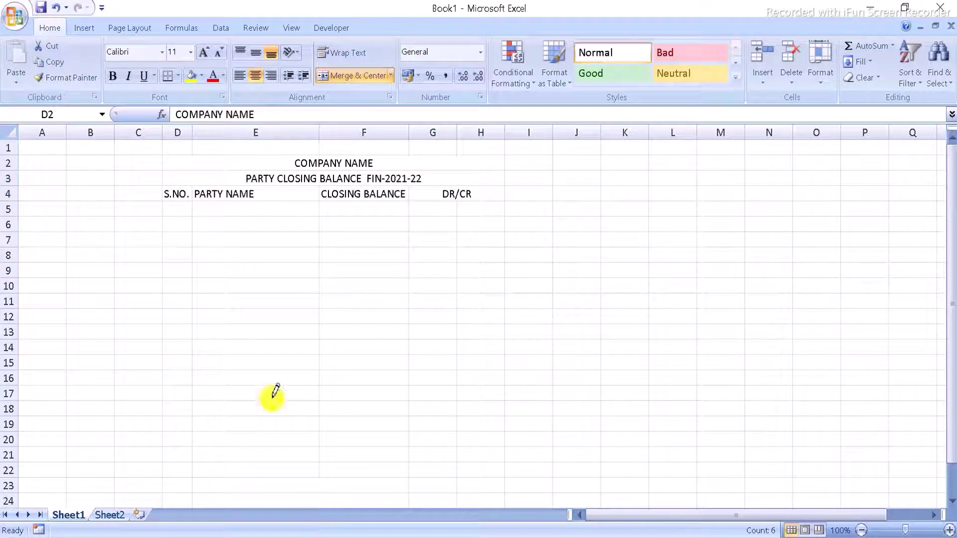
left_click(178, 76)
mouse_move(199, 418)
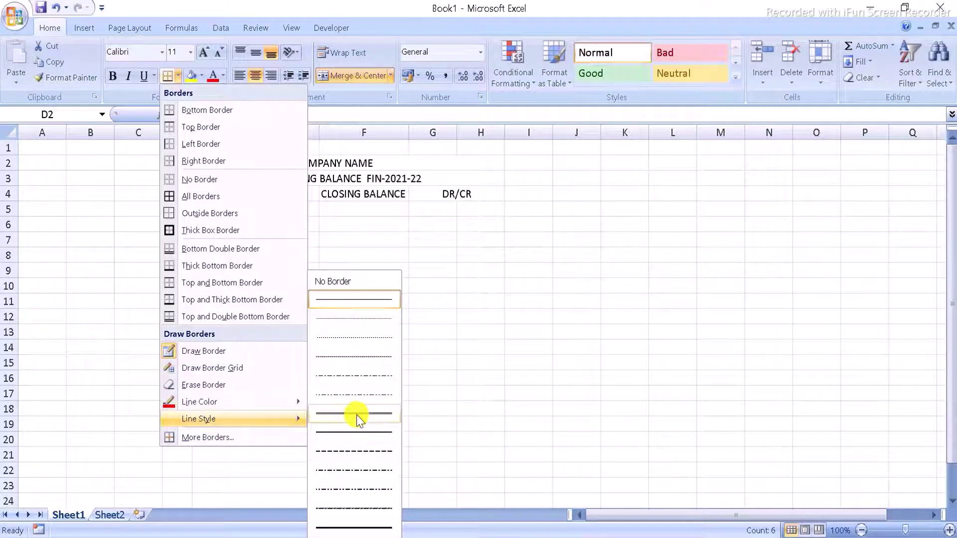
left_click(354, 413)
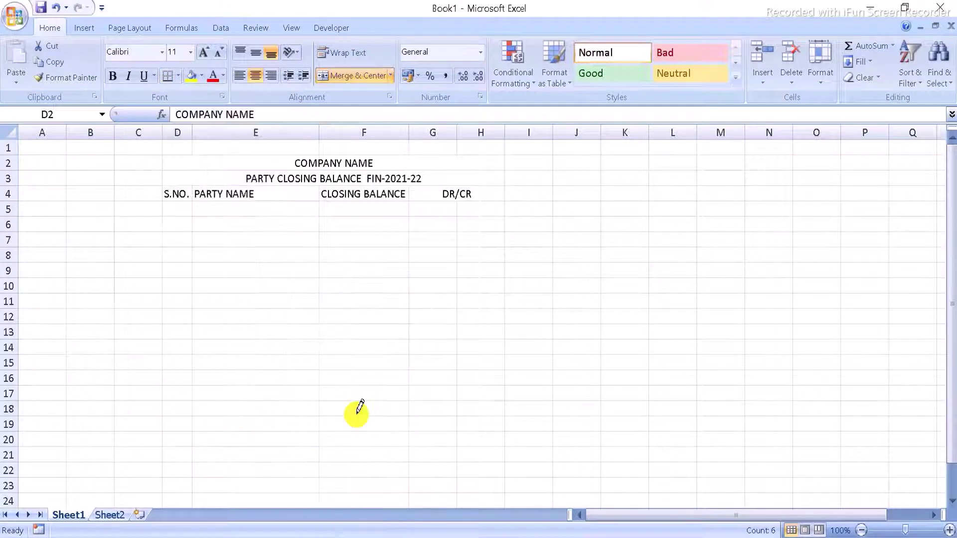
left_click(178, 76)
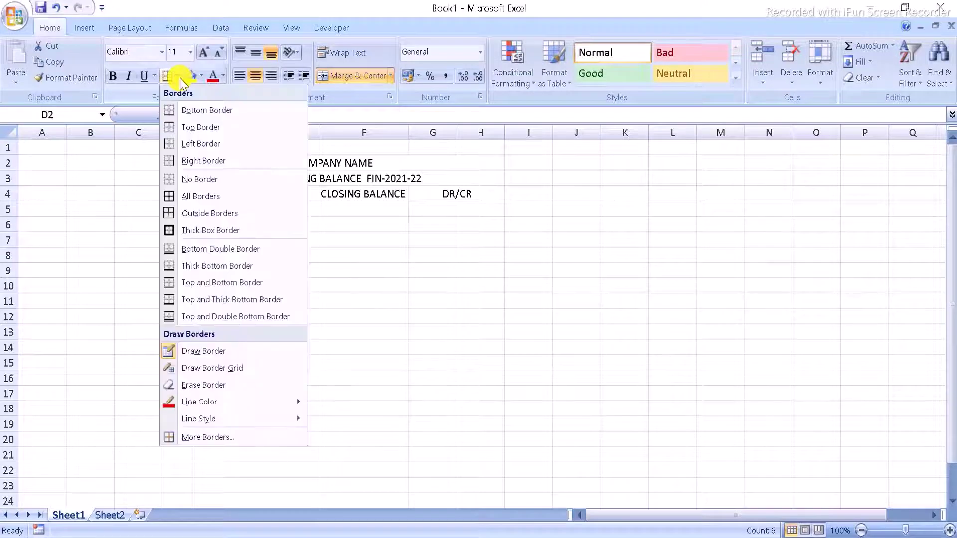
left_click(166, 197)
left_click(423, 242)
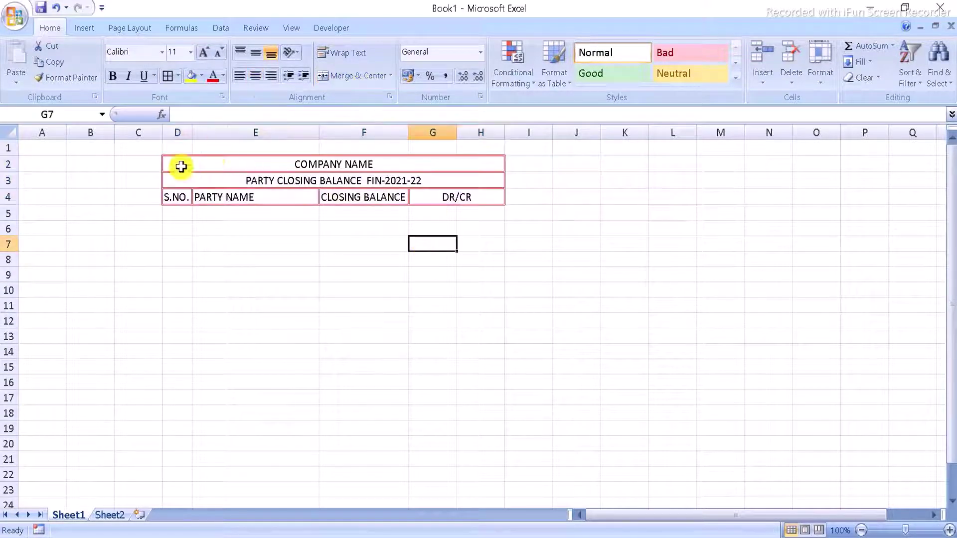
Step: Apply the red All Borders to the ledger rows D5:H15
left_click(172, 210)
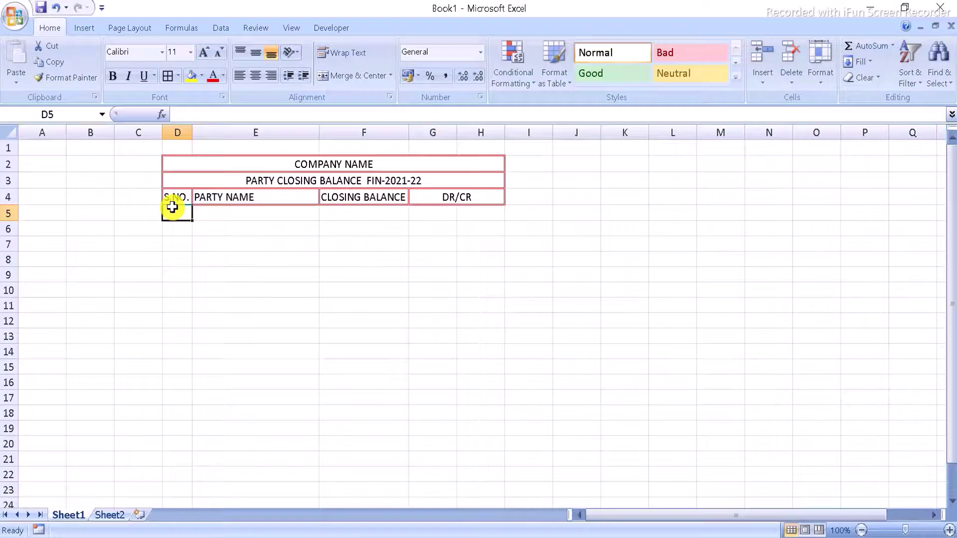
key("shift+Down")
key("shift+Down")
key("shift+Down")
key("shift+Down")
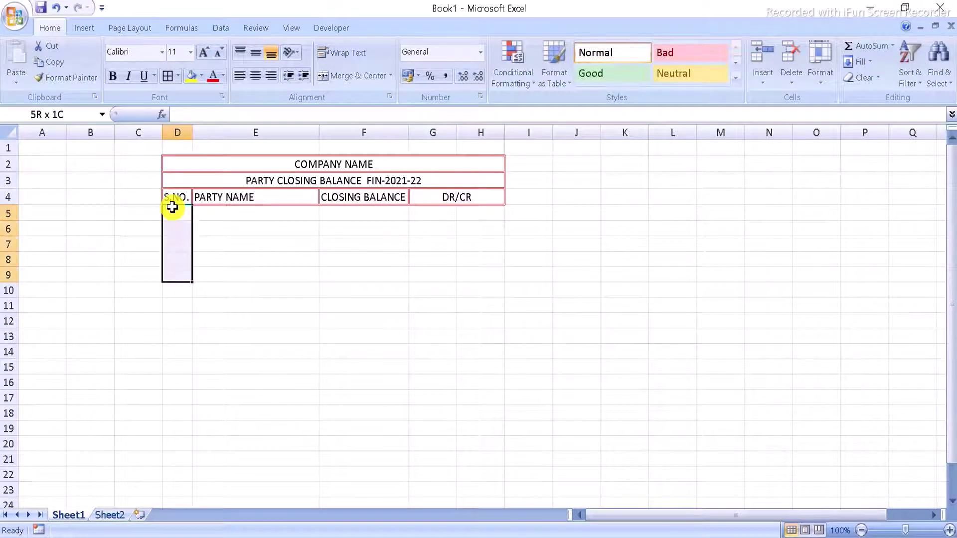
key("shift+Down")
key("shift+Down")
key("shift+Down")
key("shift+Down")
key("shift+Down")
key("shift+Down")
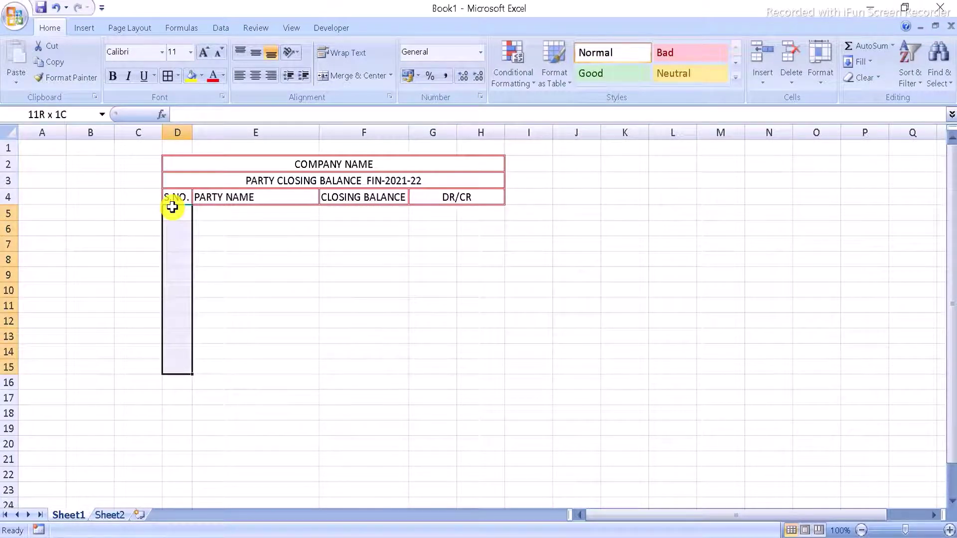
key("shift+Right")
key("shift+Right")
key("shift+Right")
key("shift+Right")
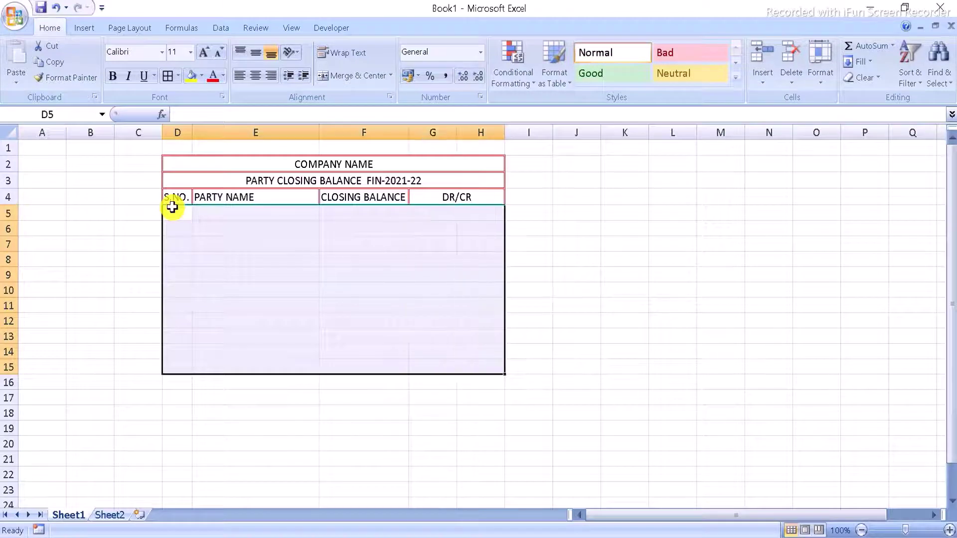
left_click(167, 76)
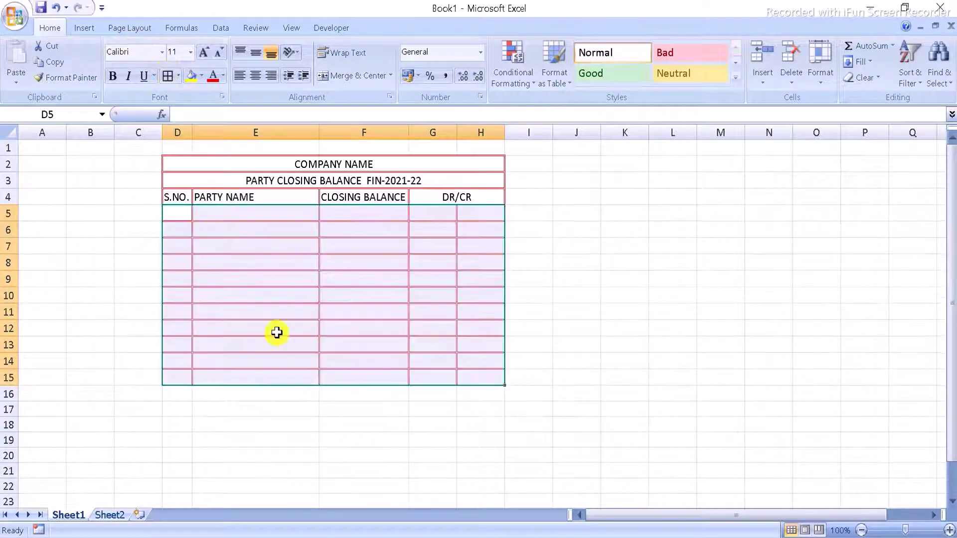
left_click(666, 290)
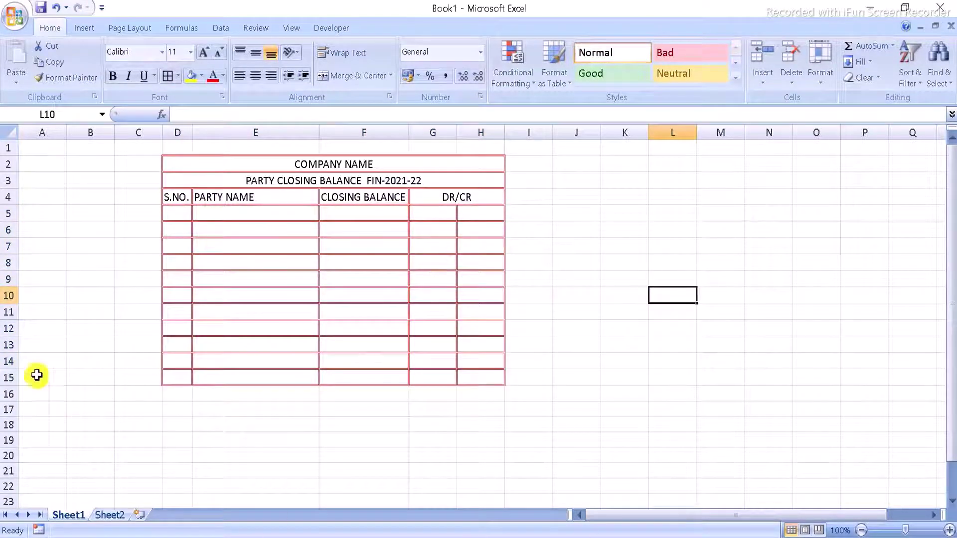
Step: Turn off gridlines in the View settings
left_click(290, 28)
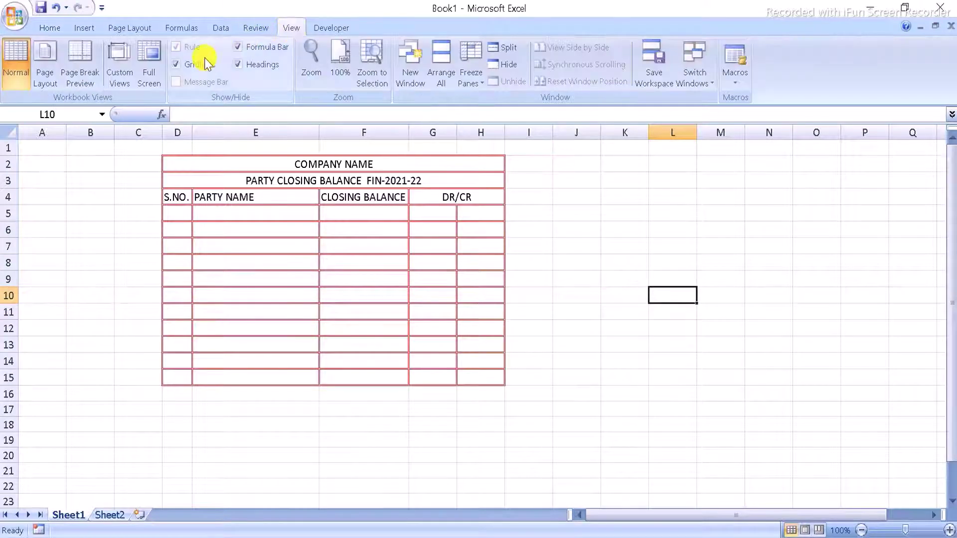
left_click(196, 67)
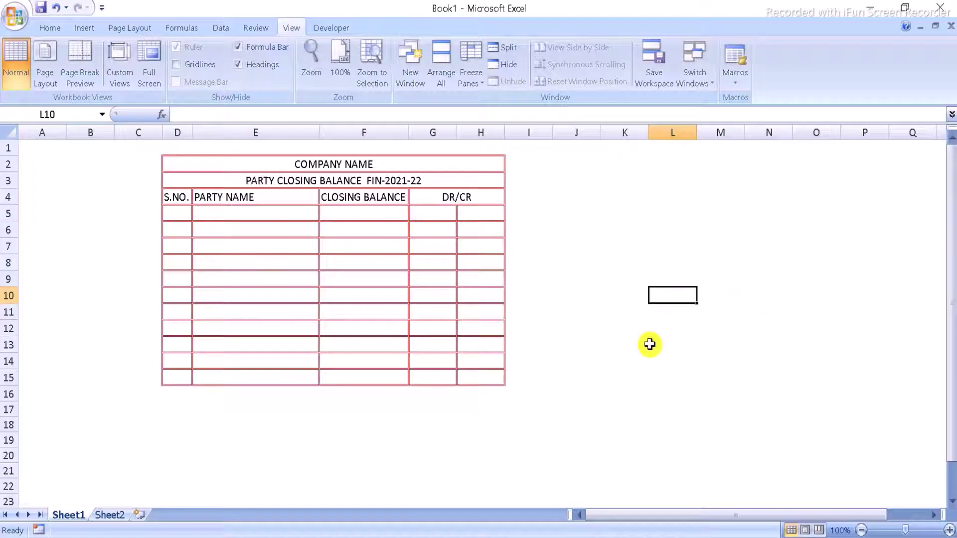
left_click(650, 345)
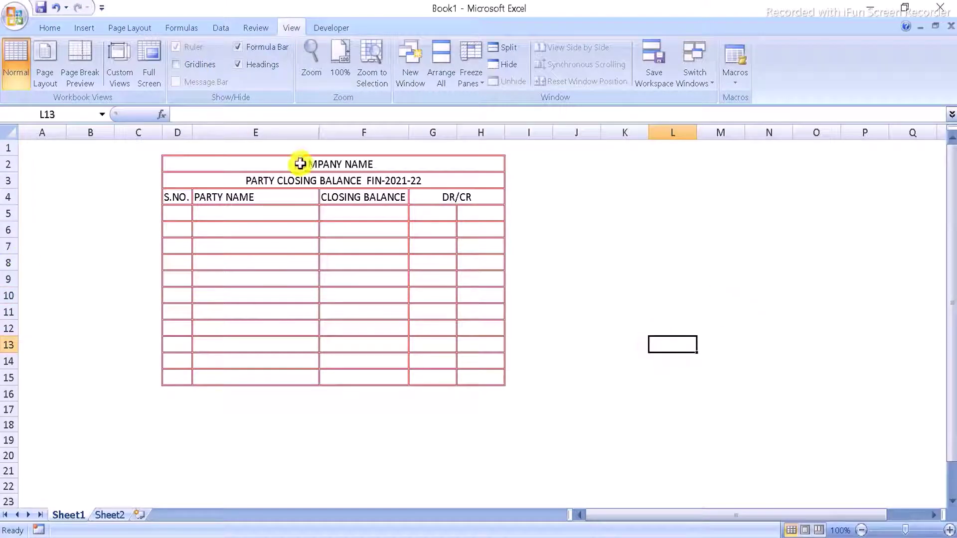
Step: Make D2:H4 bold Times New Roman and AutoFit column F to CLOSING BALANCE
left_click(300, 164)
key("shift+Down")
key("shift+Down")
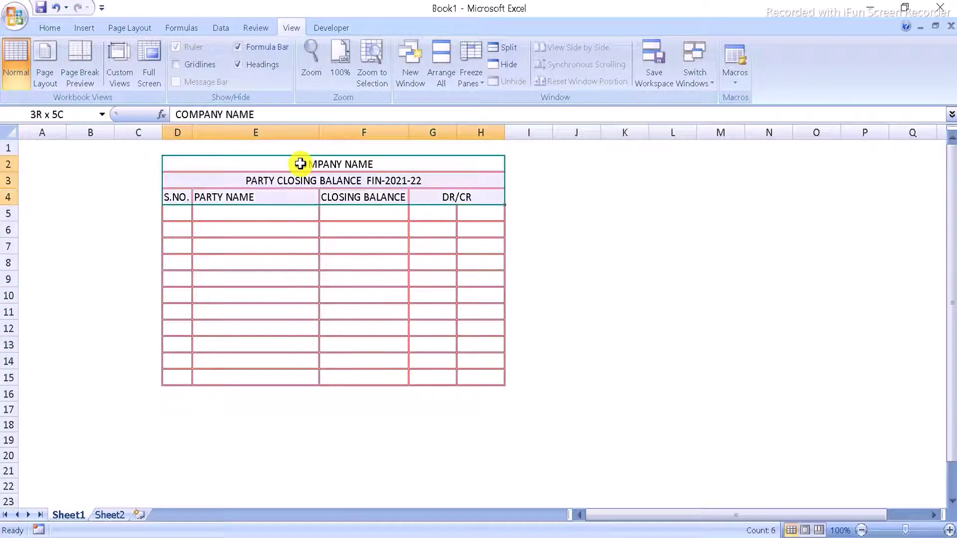
left_click(50, 29)
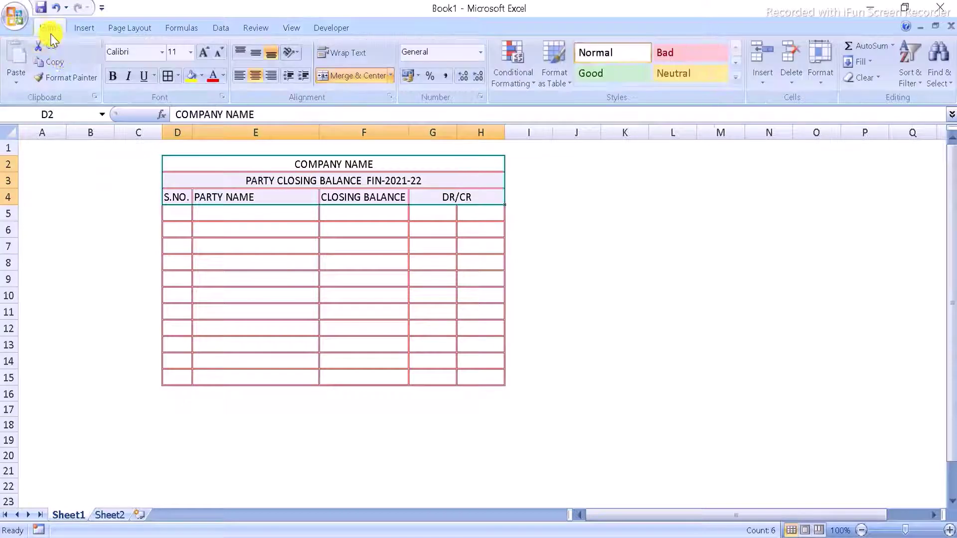
left_click(112, 75)
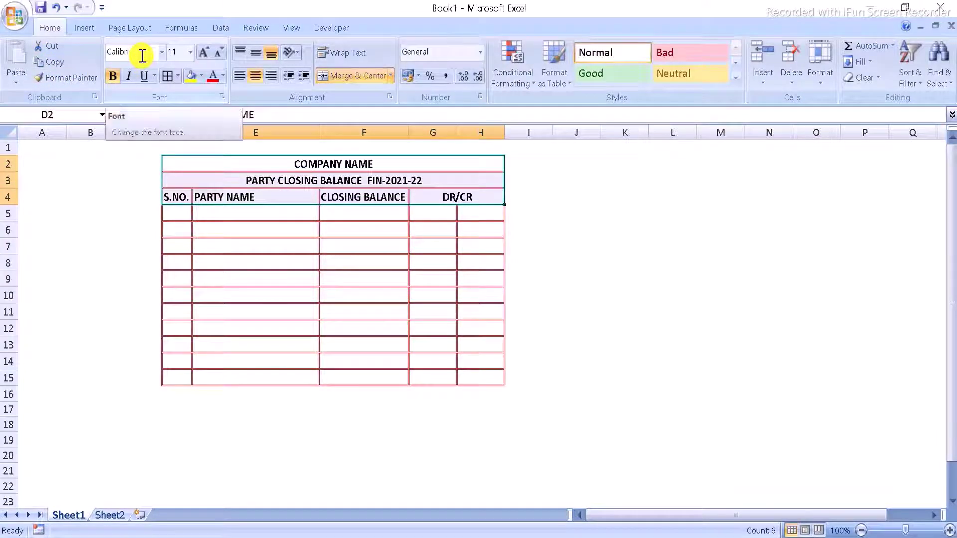
left_click(142, 56)
type("Times New Roman")
key("Return")
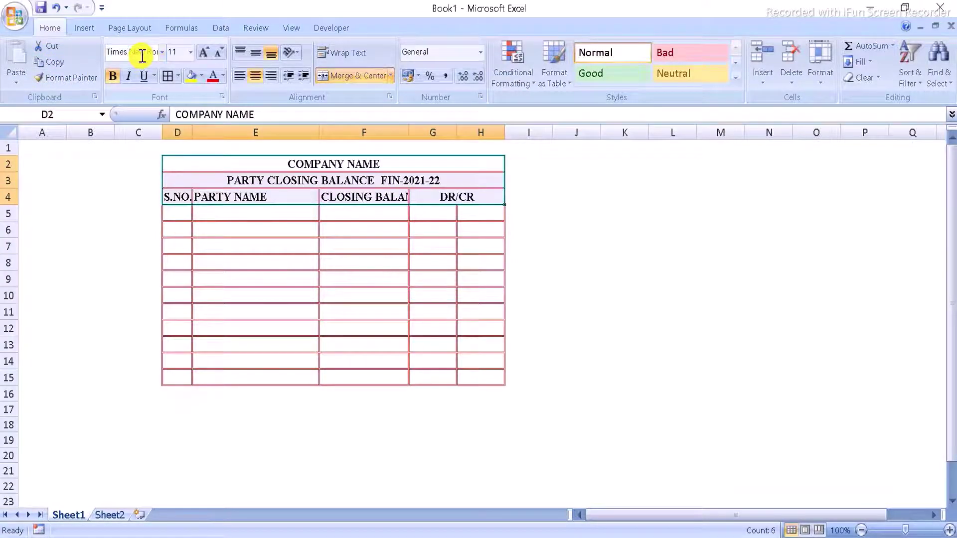
double_click(408, 132)
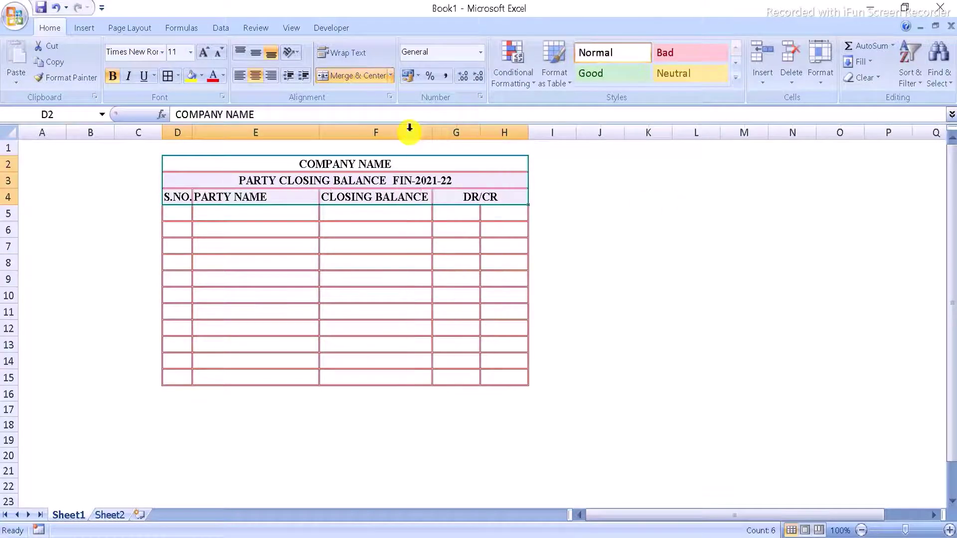
left_click(643, 247)
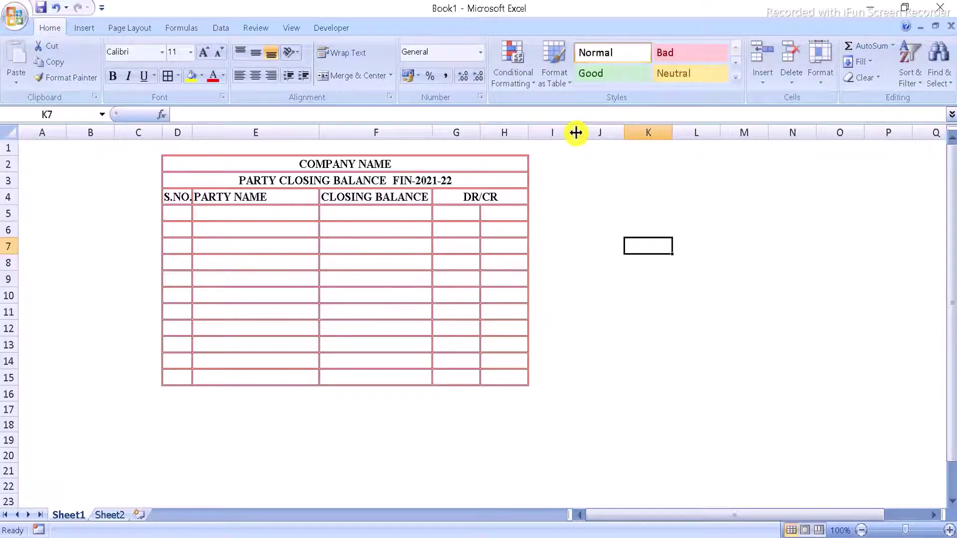
Step: Widen column I and draw a black-styled rounded rectangle beside the table's top-right corner near I5
left_click_drag(576, 133, 615, 133)
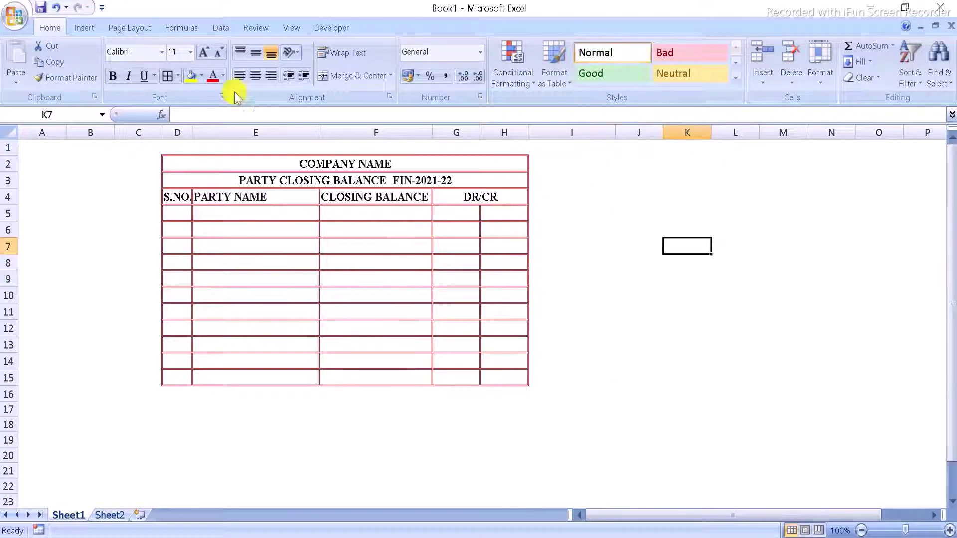
left_click(84, 27)
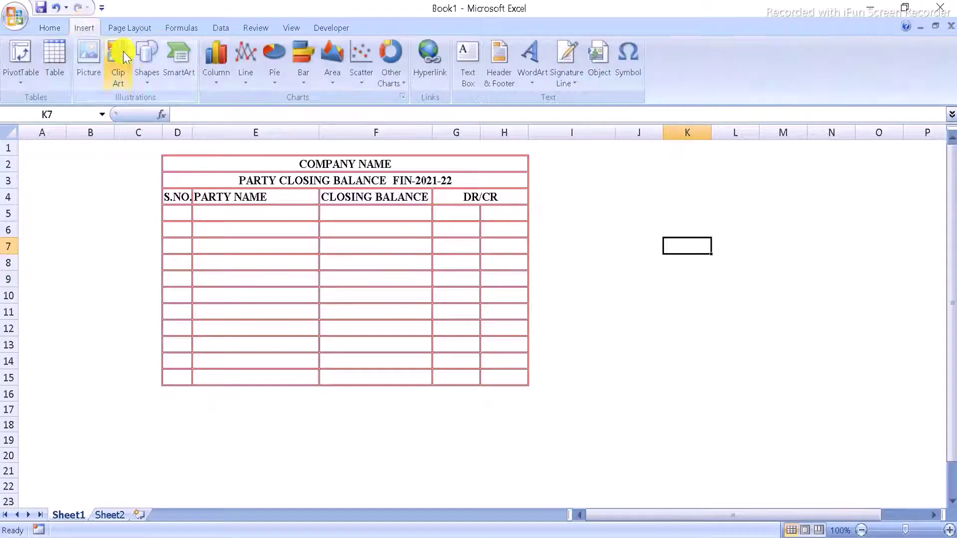
left_click(148, 84)
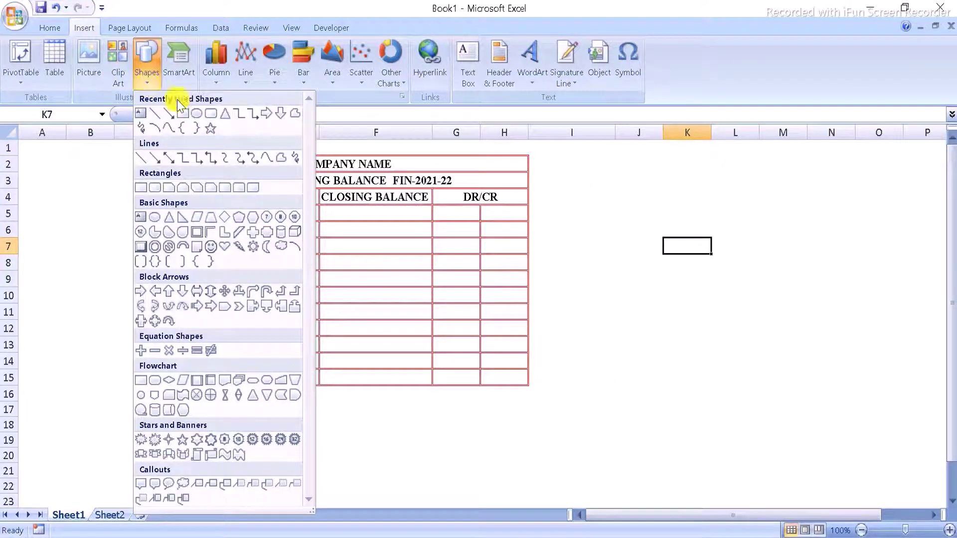
left_click(214, 116)
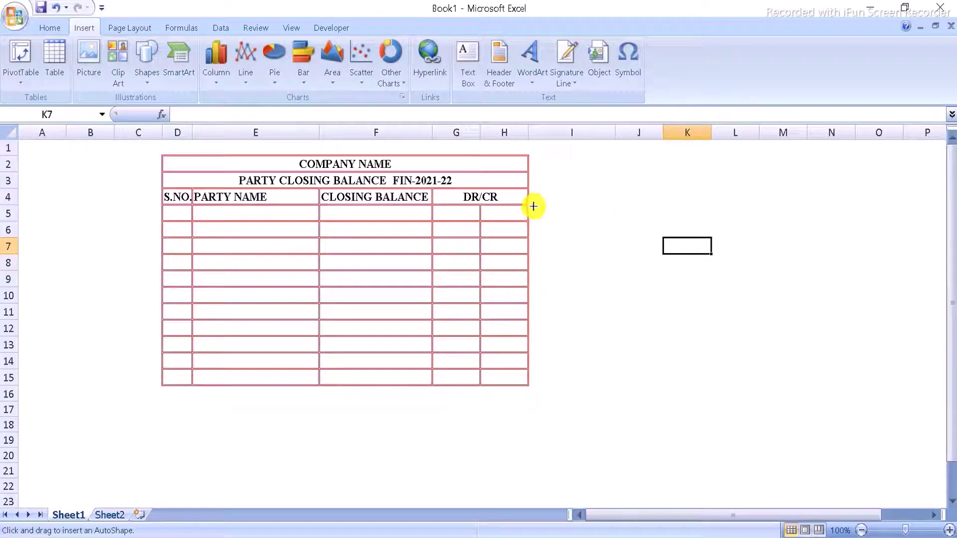
left_click_drag(530, 205, 592, 222)
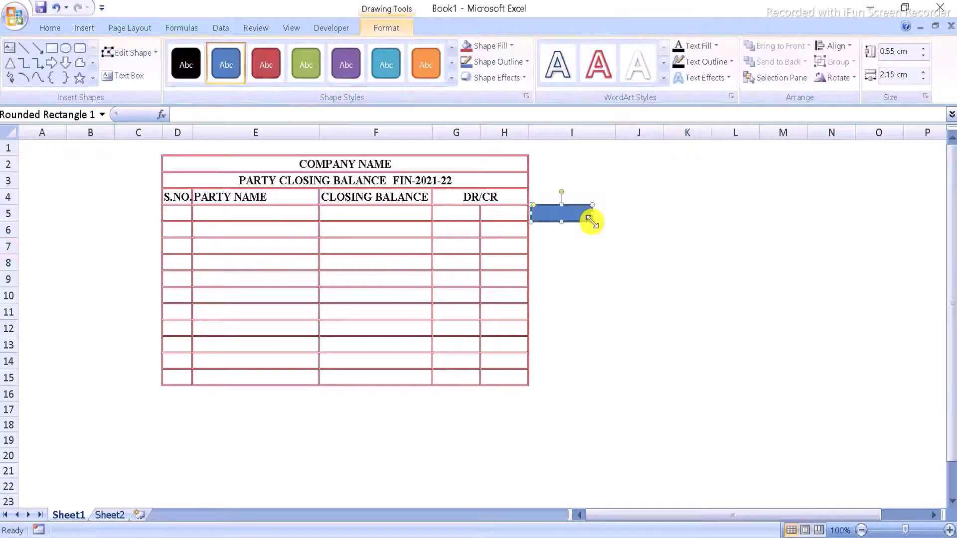
left_click(451, 77)
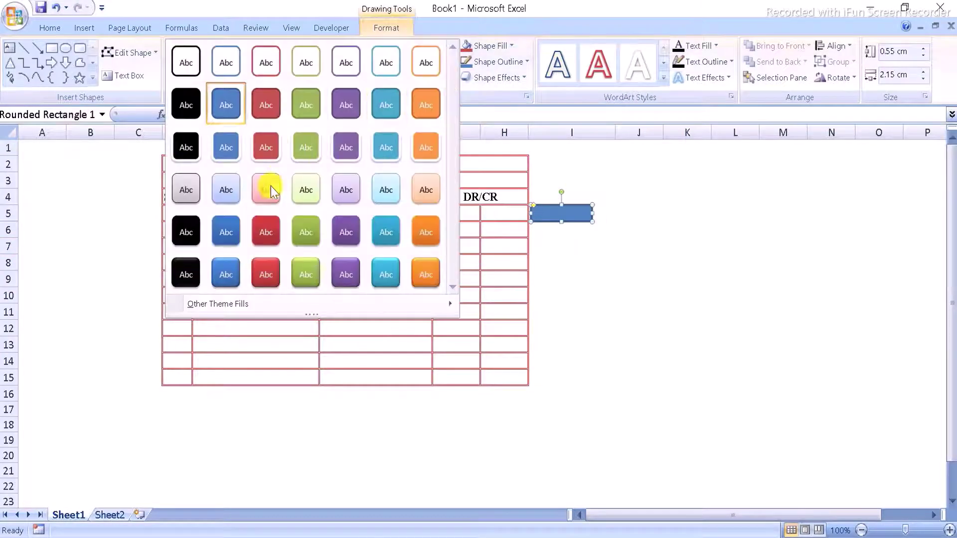
left_click(190, 234)
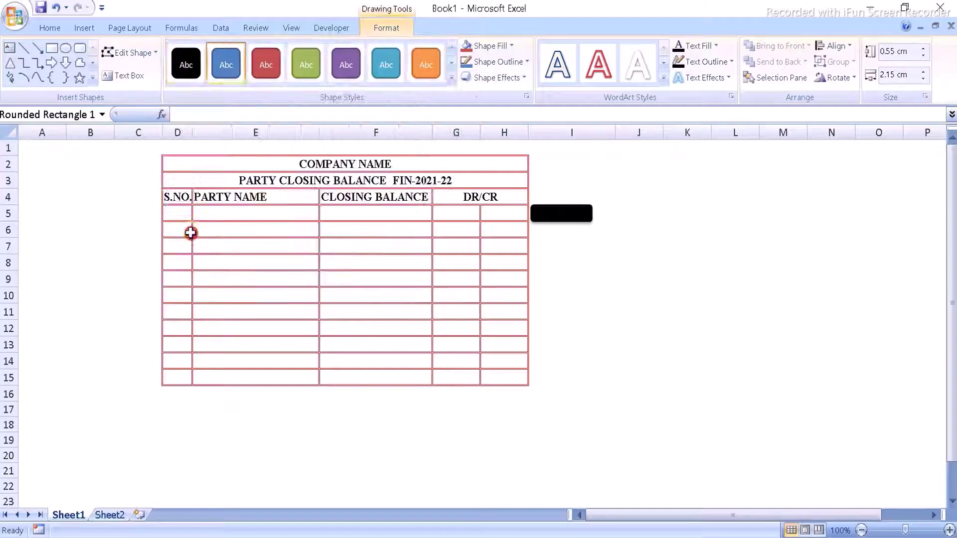
Step: Format the rectangle's CLICK label as bold Times New Roman at size 12
right_click(569, 214)
left_click(618, 277)
type("CLICK")
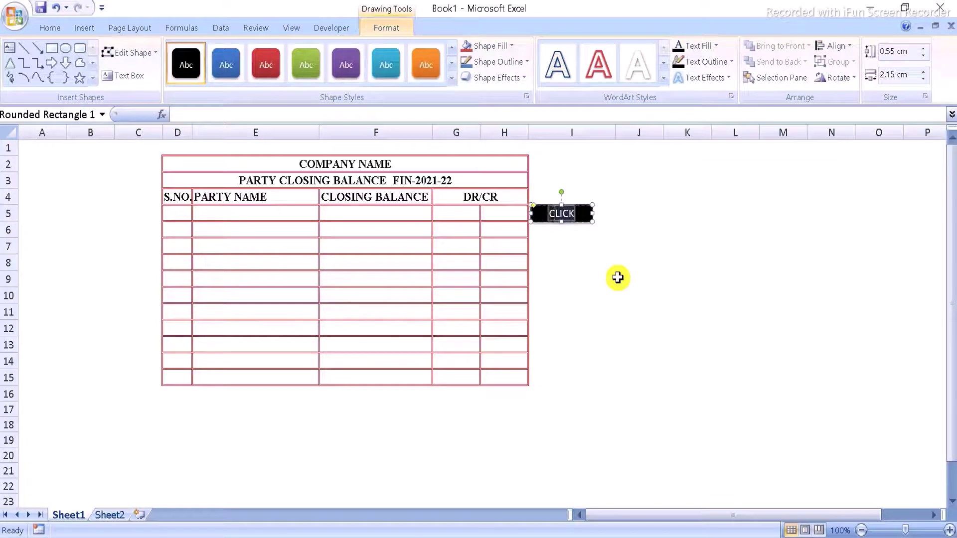
left_click(50, 28)
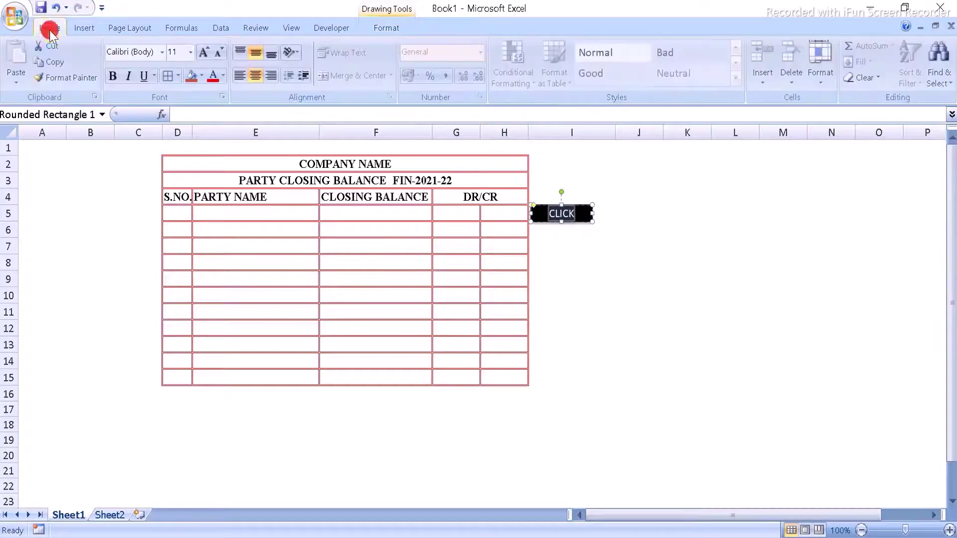
left_click(136, 50)
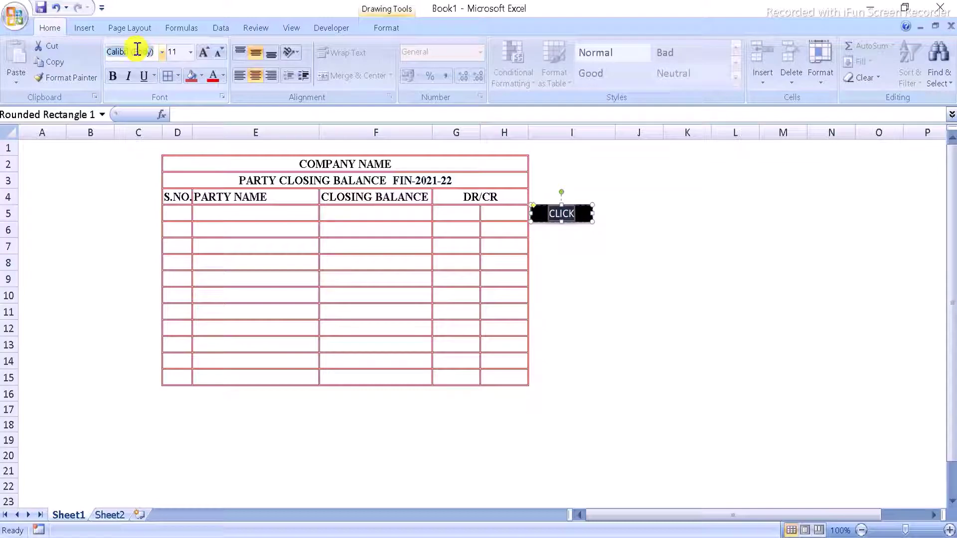
type("Times New Roman")
key("Return")
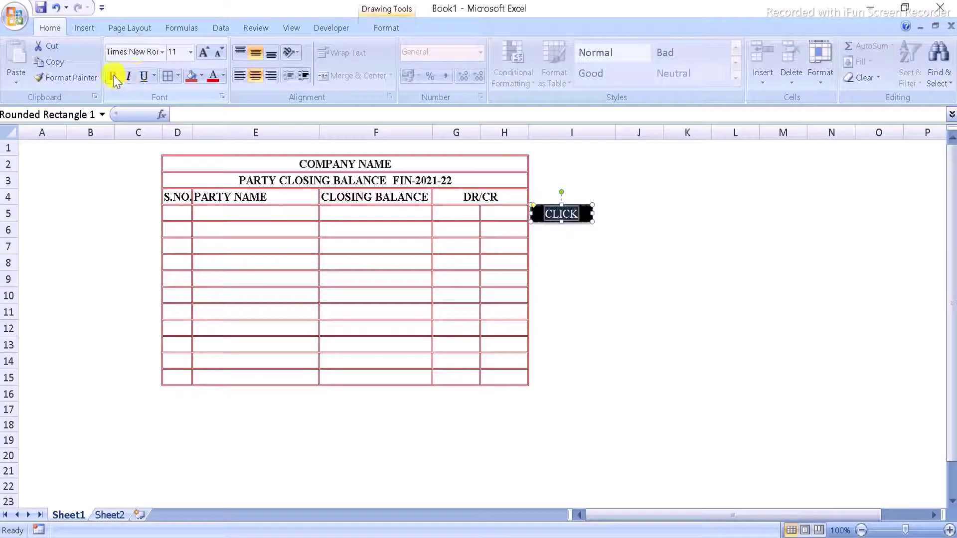
left_click(113, 76)
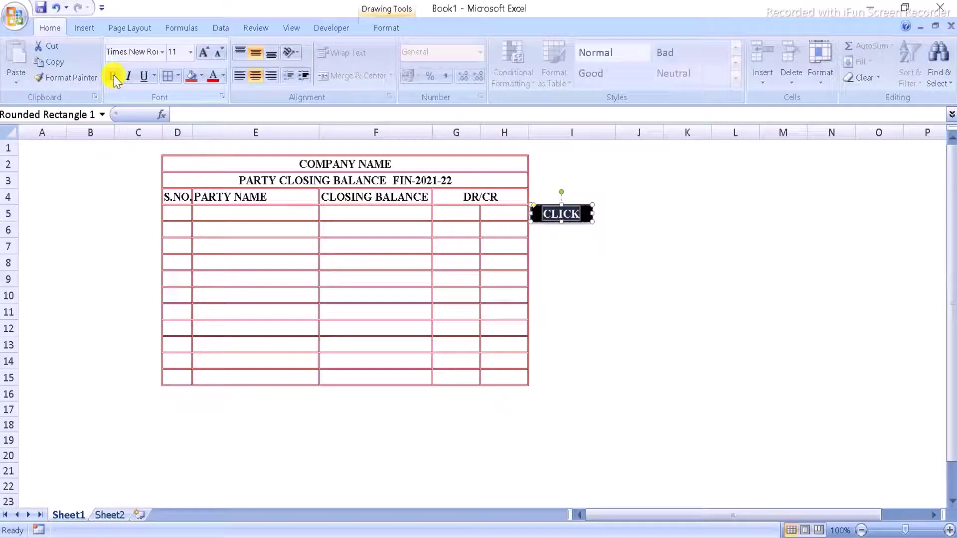
left_click(204, 52)
left_click(205, 52)
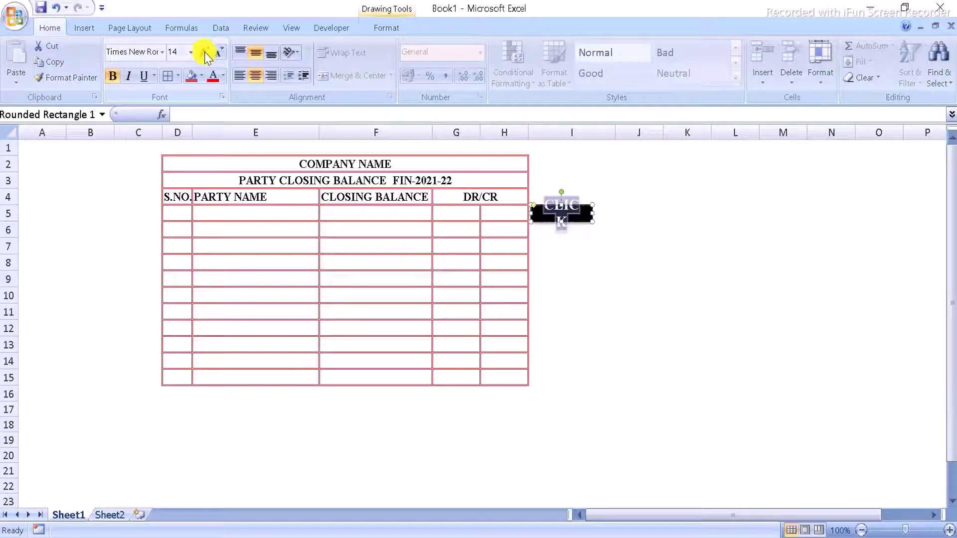
left_click(218, 53)
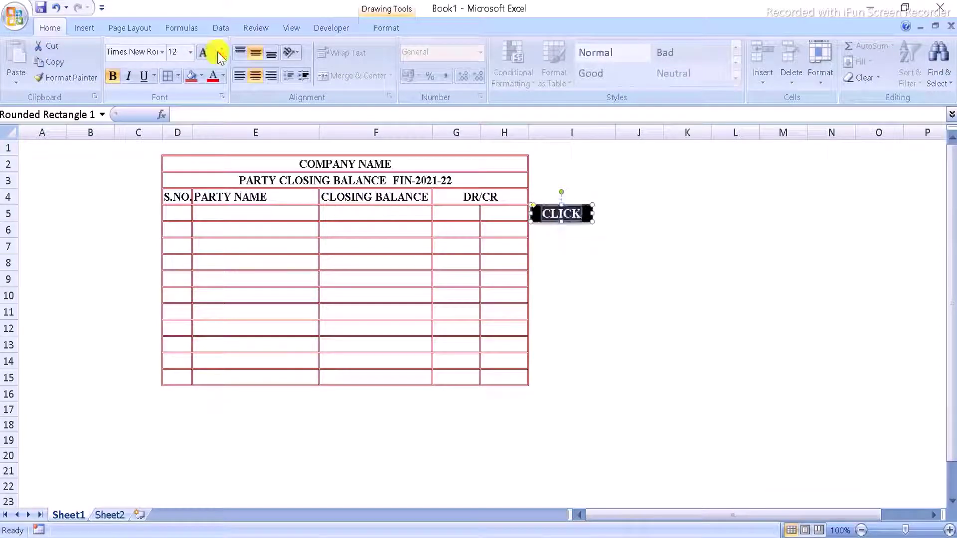
left_click(650, 217)
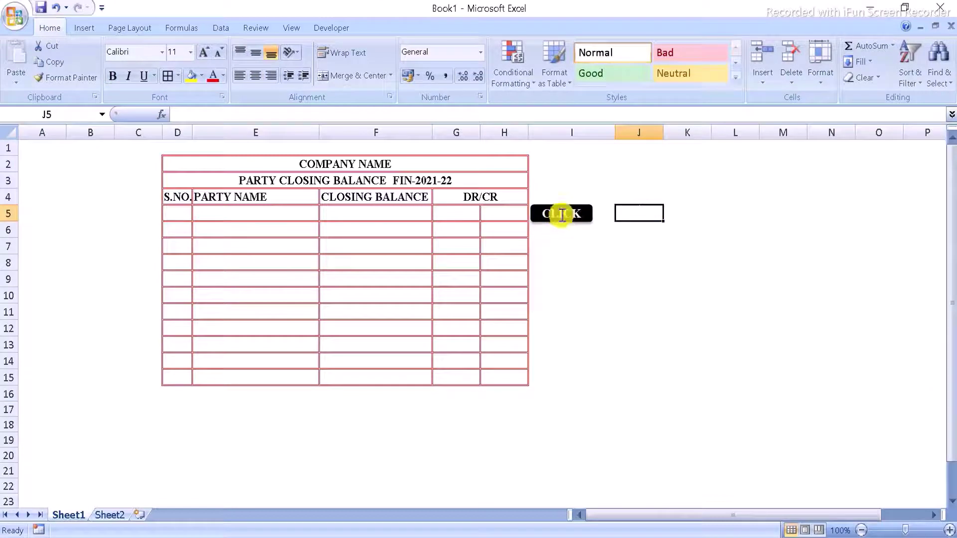
Step: Copy the CLICK button and paste copies into column I for rows 6 through 15
left_click(589, 215)
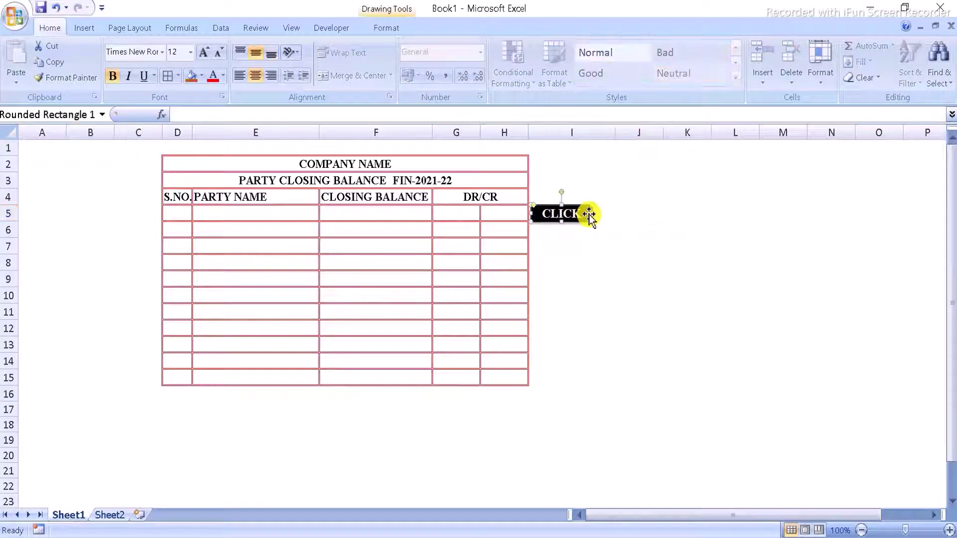
key("ctrl+c")
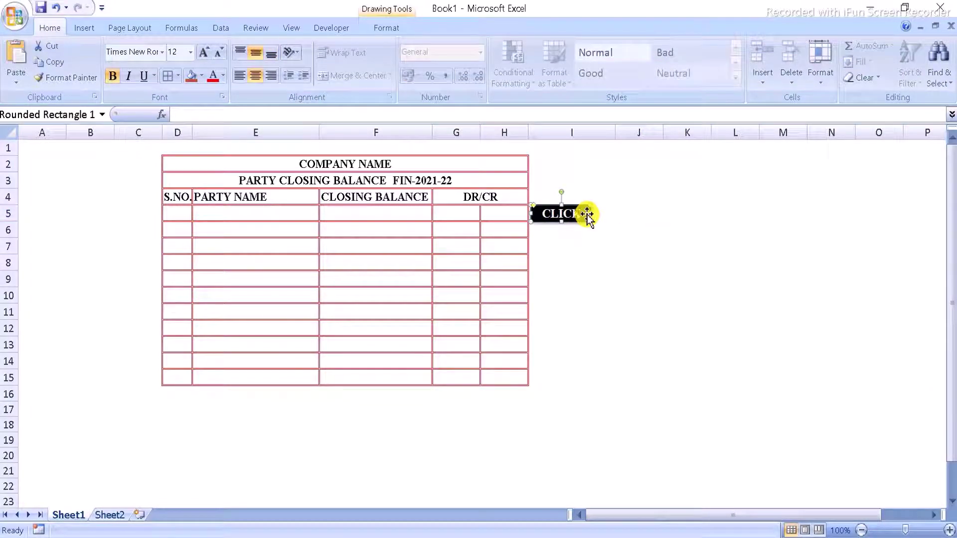
left_click(543, 233)
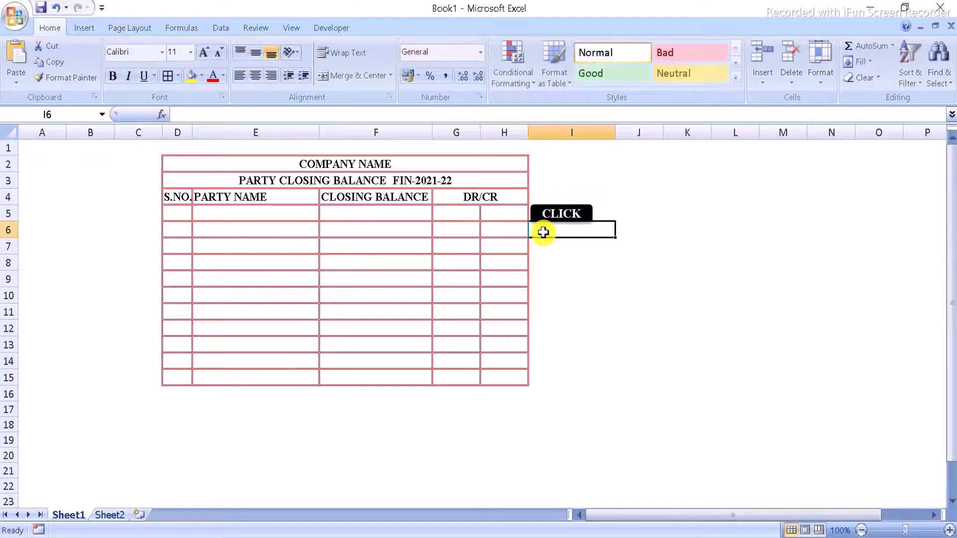
key("ctrl+v")
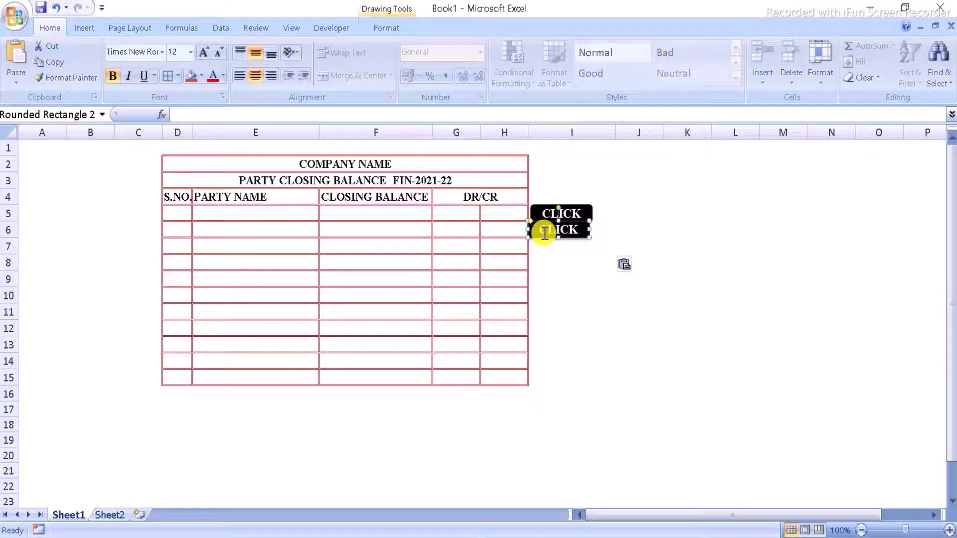
left_click(545, 234)
left_click(546, 245)
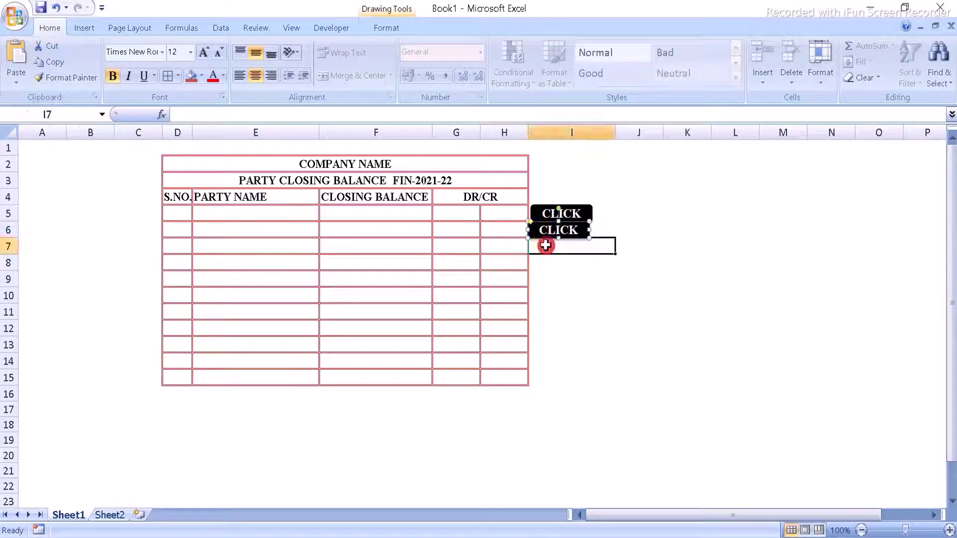
key("ctrl+v")
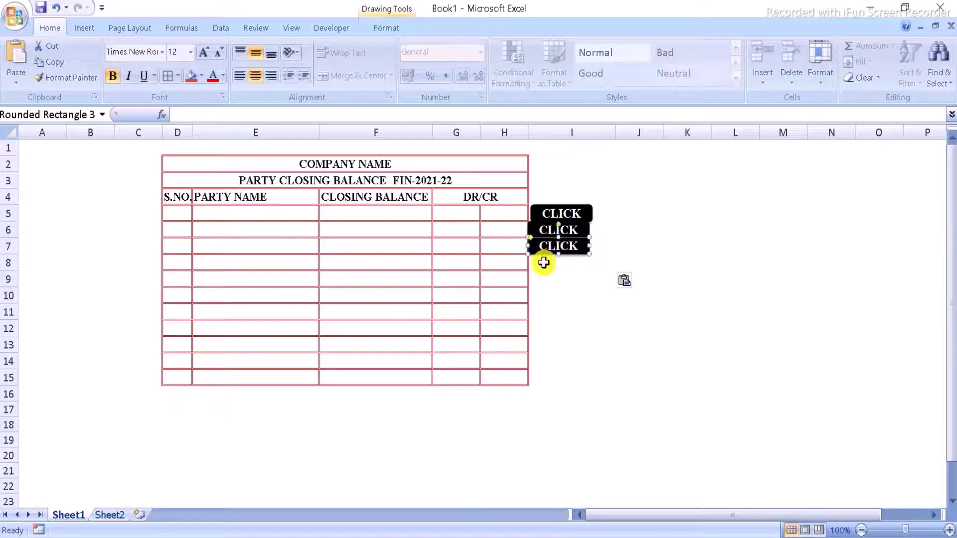
left_click(543, 262)
key("ctrl+v")
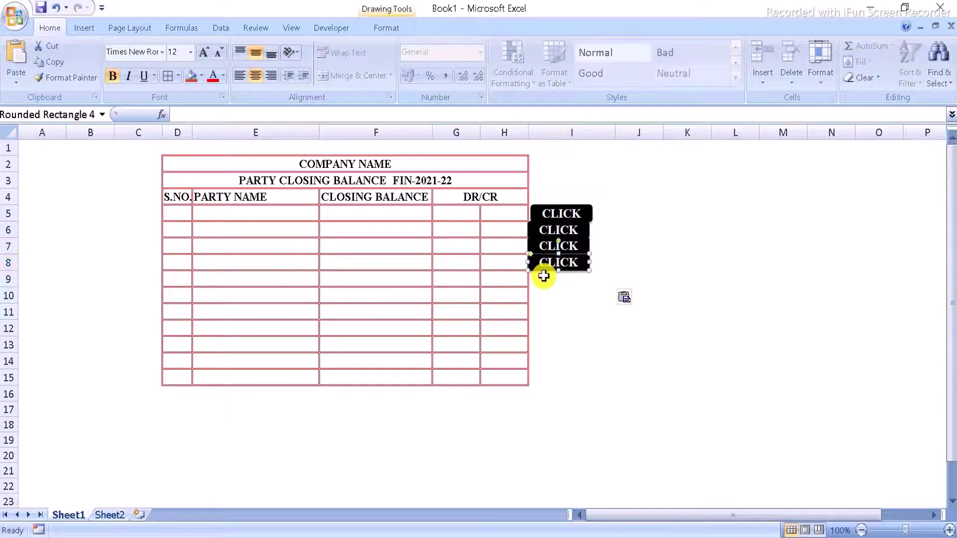
left_click(544, 278)
key("ctrl+v")
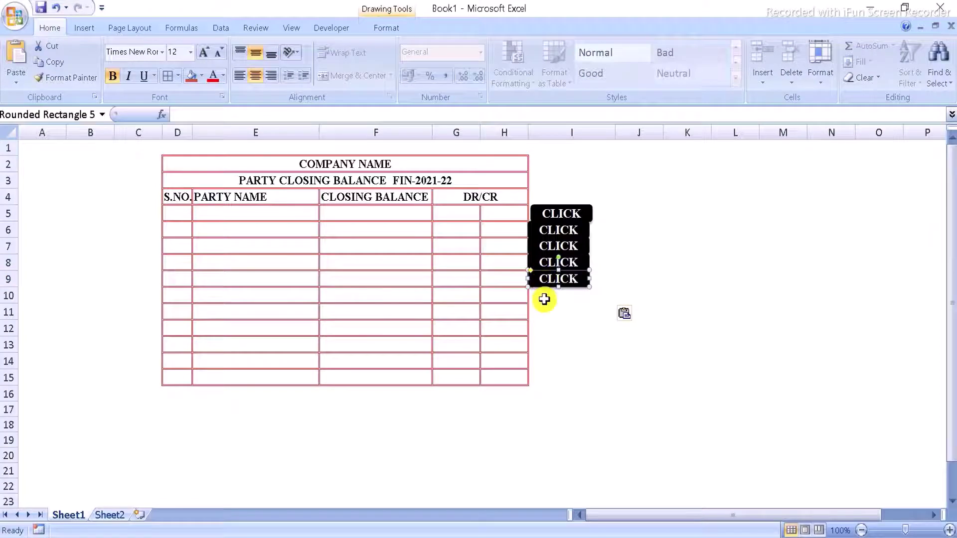
left_click(543, 298)
key("ctrl+v")
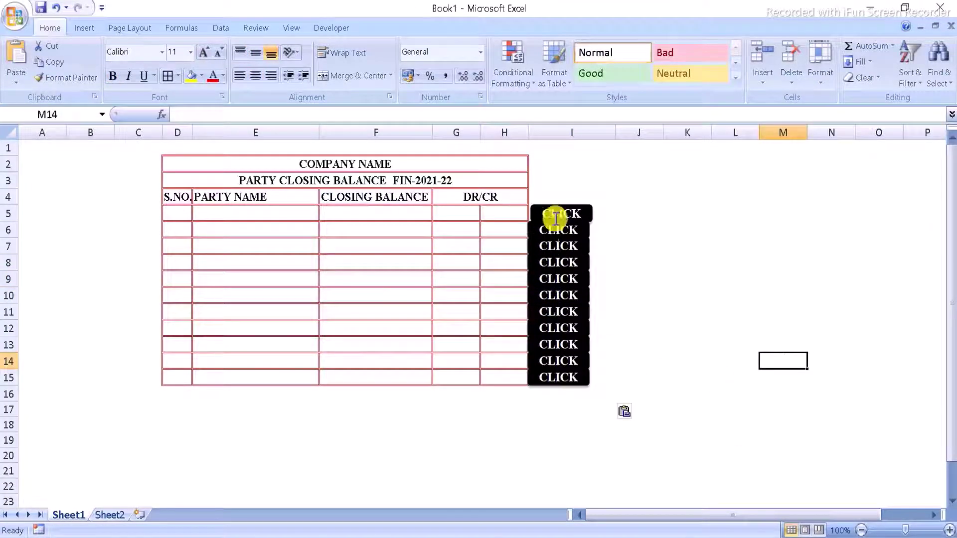
Step: Select the pasted buttons together and nudge them right to line up with the original
left_click(584, 233)
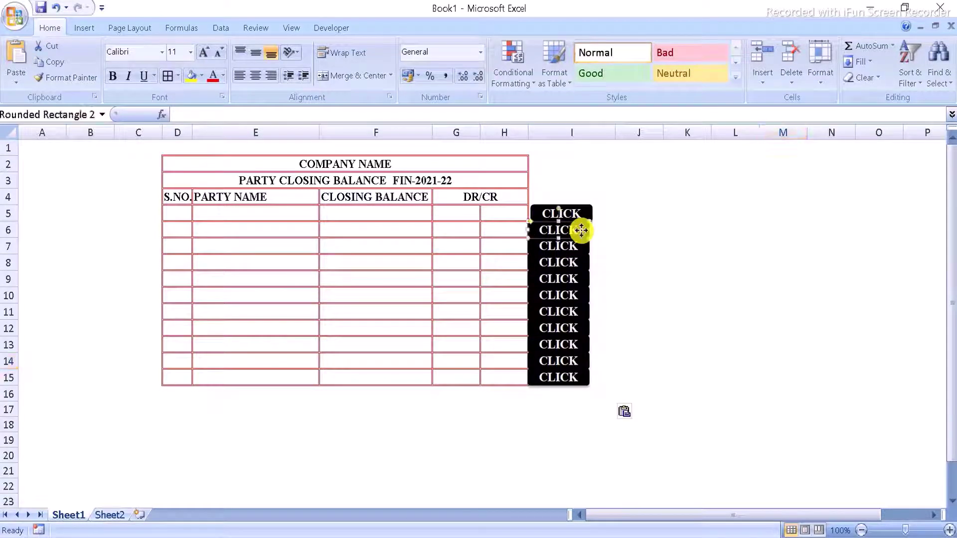
left_click(582, 262, "ctrl")
left_click(582, 277, "ctrl")
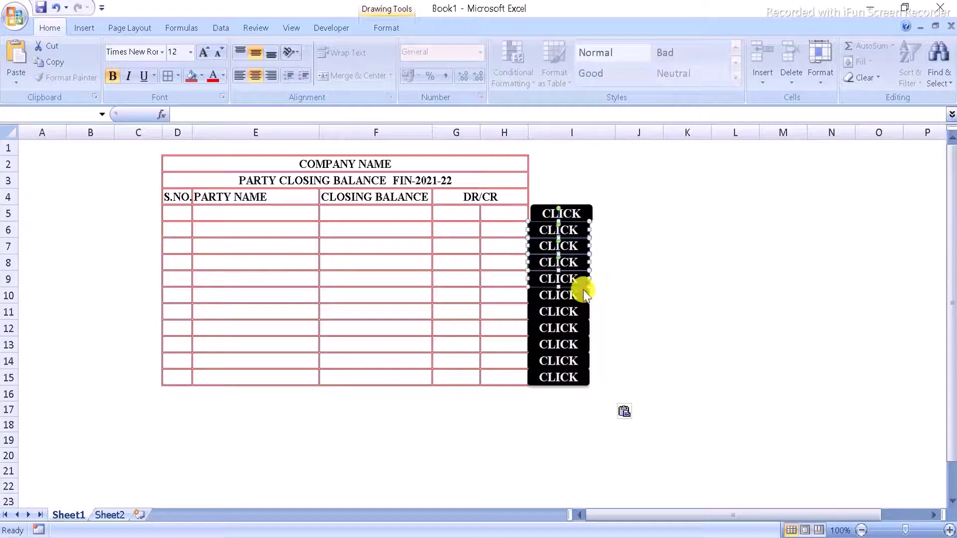
left_click(584, 294, "ctrl")
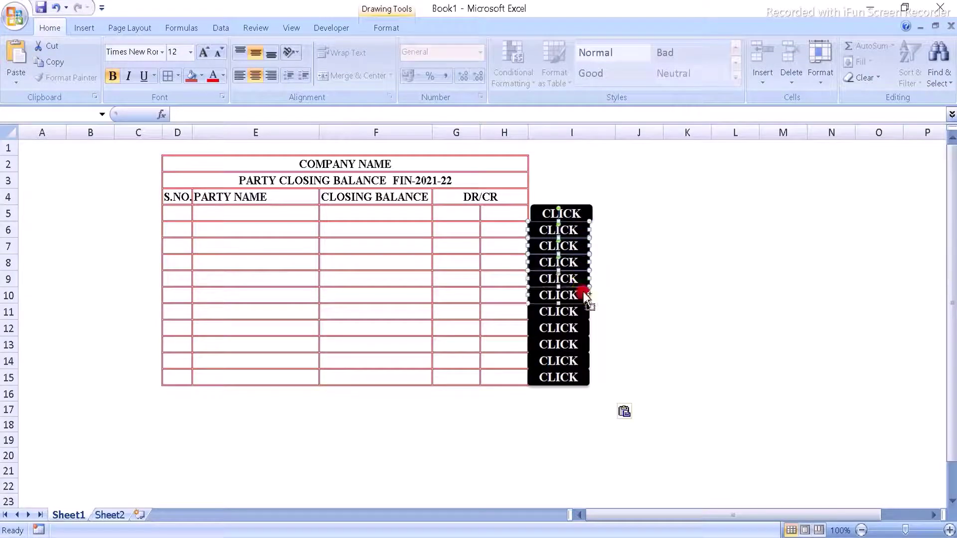
left_click(584, 327, "ctrl")
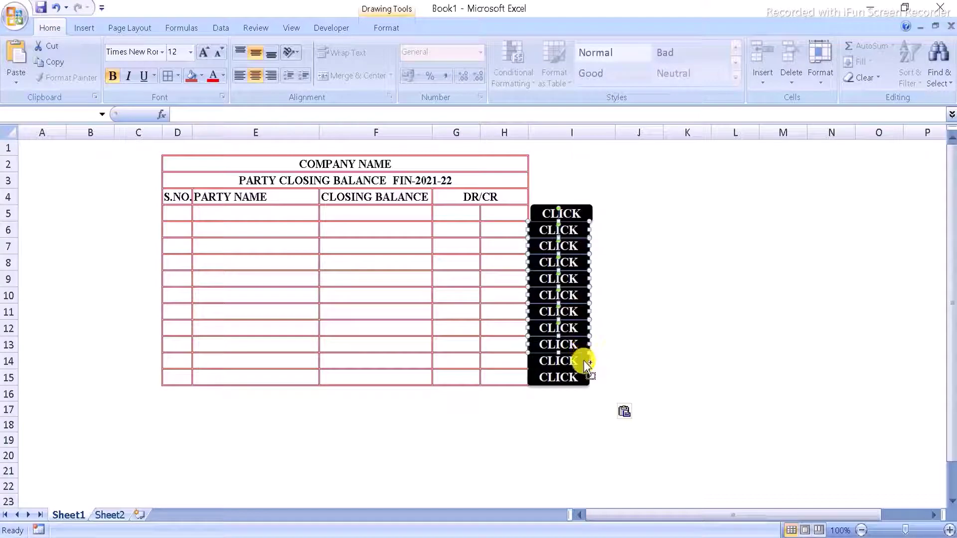
left_click(581, 347, "shift")
left_click(581, 362, "shift")
left_click(583, 377, "shift")
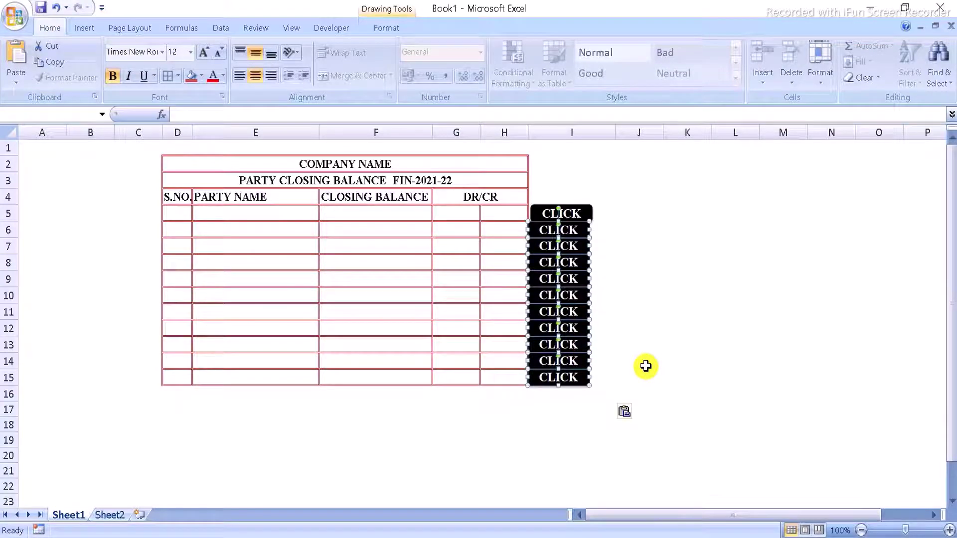
key("Right")
key("Right")
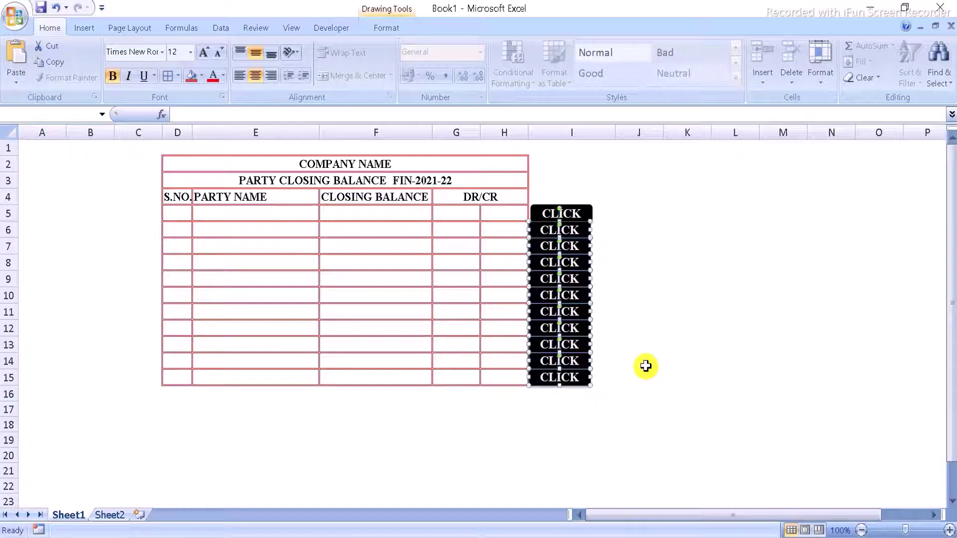
key("Right")
key("Right")
key("Right")
key("Right")
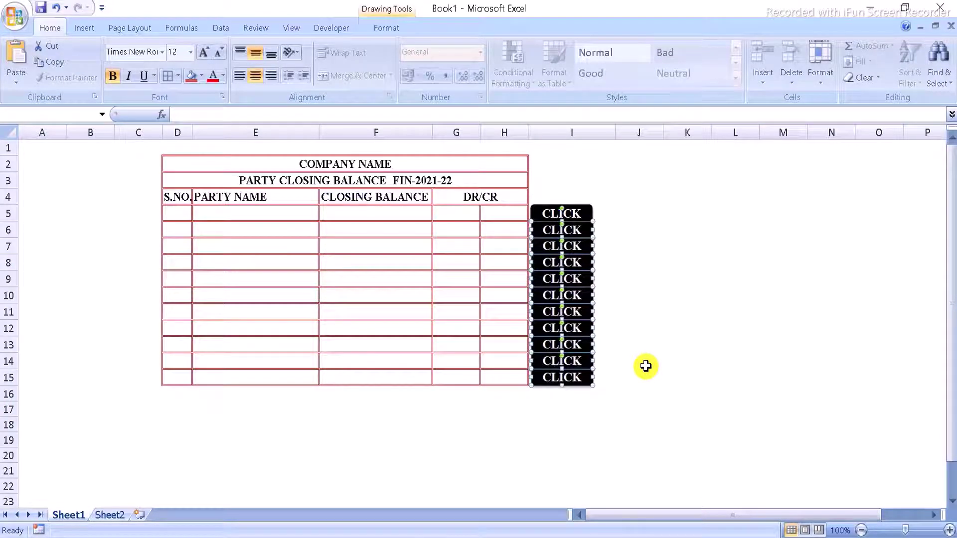
Step: Make ledger rows 5 to 15 taller, to a height of 18.50
left_click(728, 280)
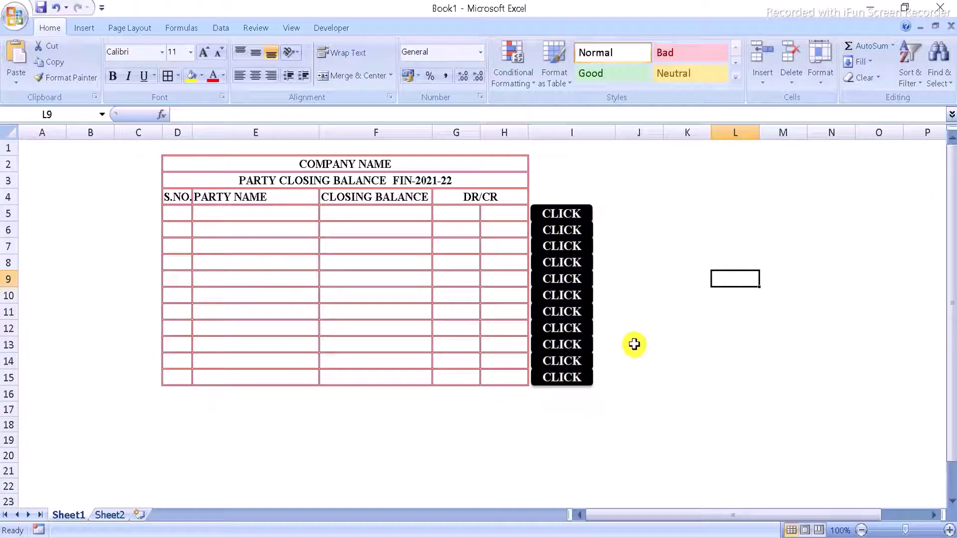
left_click(6, 215)
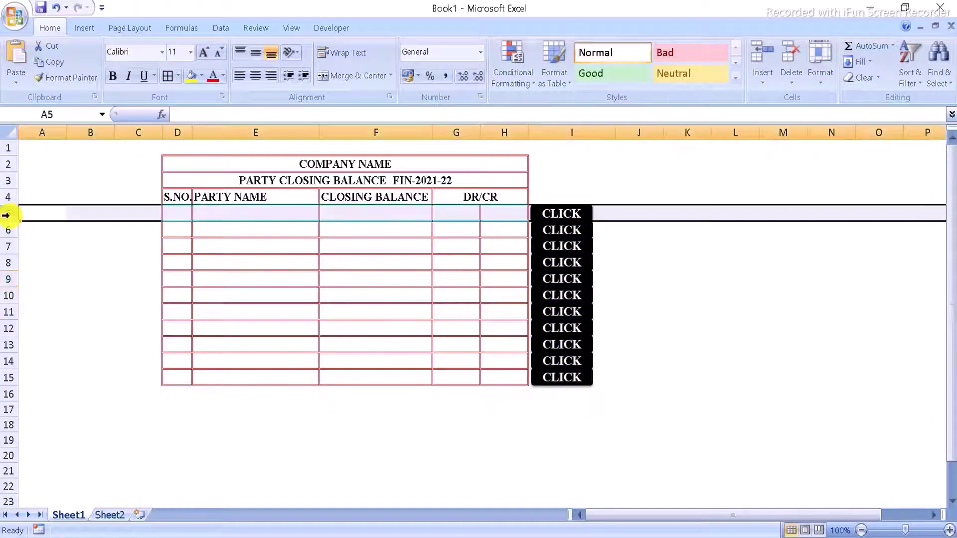
left_click_drag(6, 215, 7, 377)
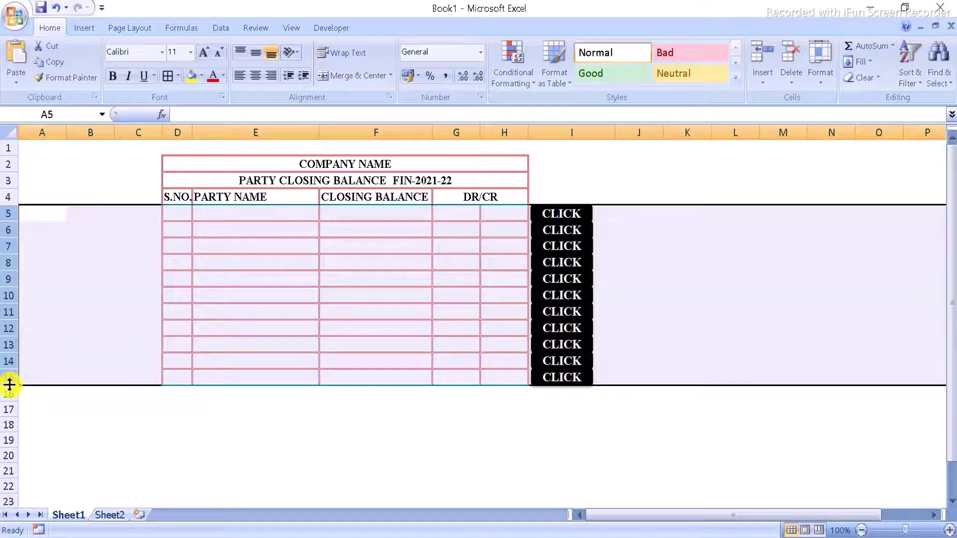
left_click_drag(9, 386, 9, 389)
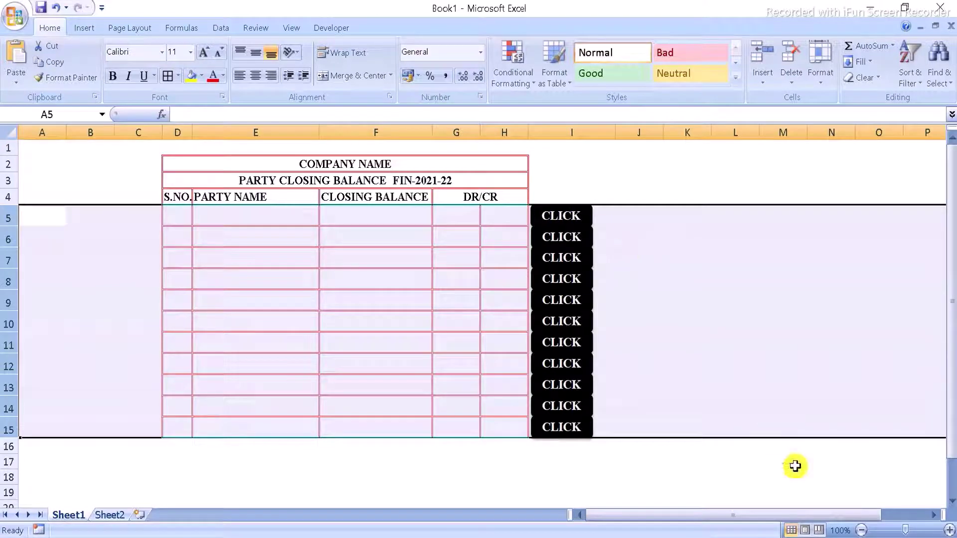
left_click(687, 363)
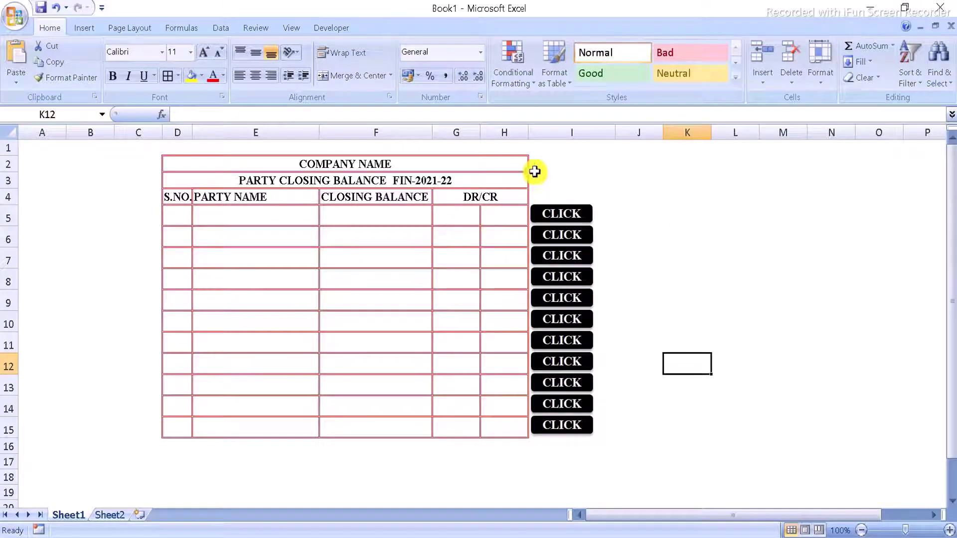
Step: Narrow column H and widen the PARTY NAME column E
left_click_drag(530, 132, 509, 136)
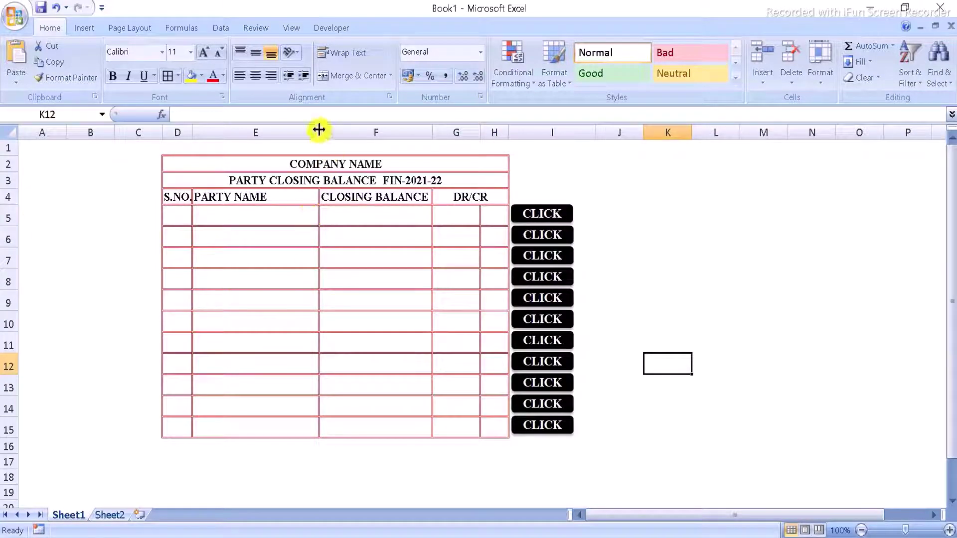
left_click_drag(319, 132, 381, 137)
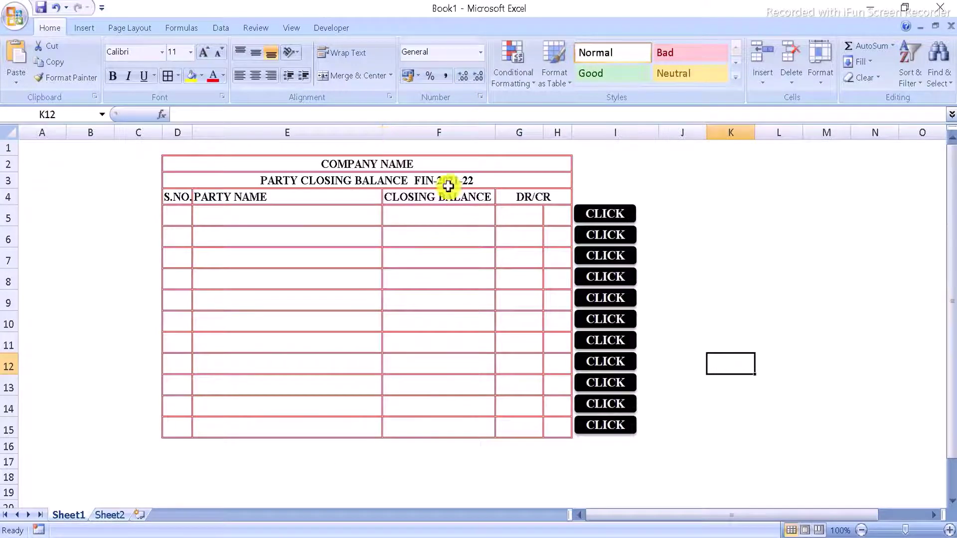
left_click(756, 191)
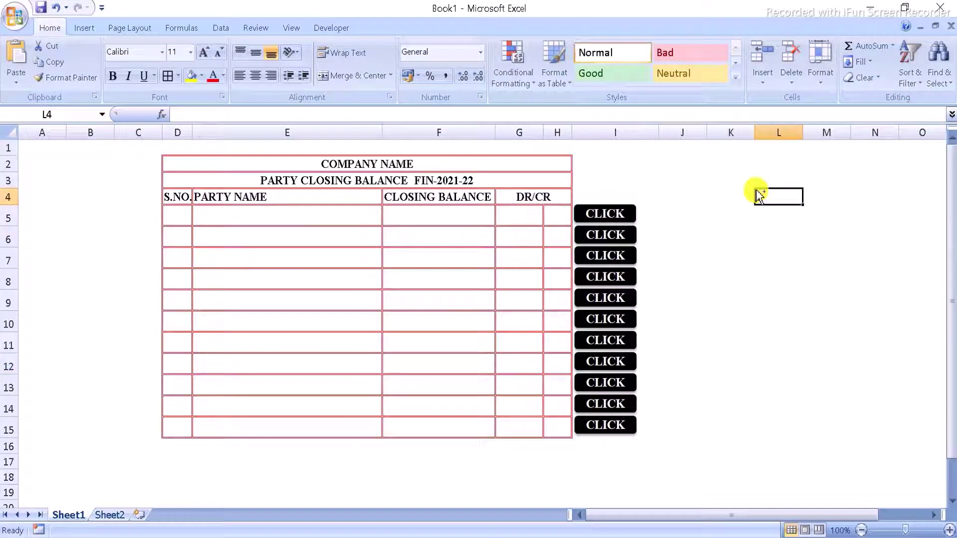
Step: Save the workbook with Ctrl+S as Book1.xlsx in the Desktop folder
key("ctrl+s")
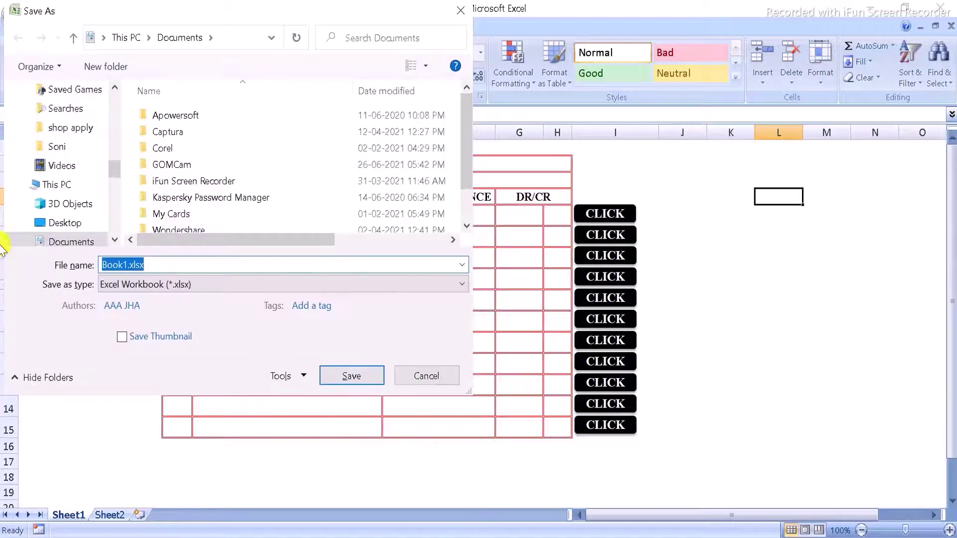
left_click(88, 221)
left_click(359, 376)
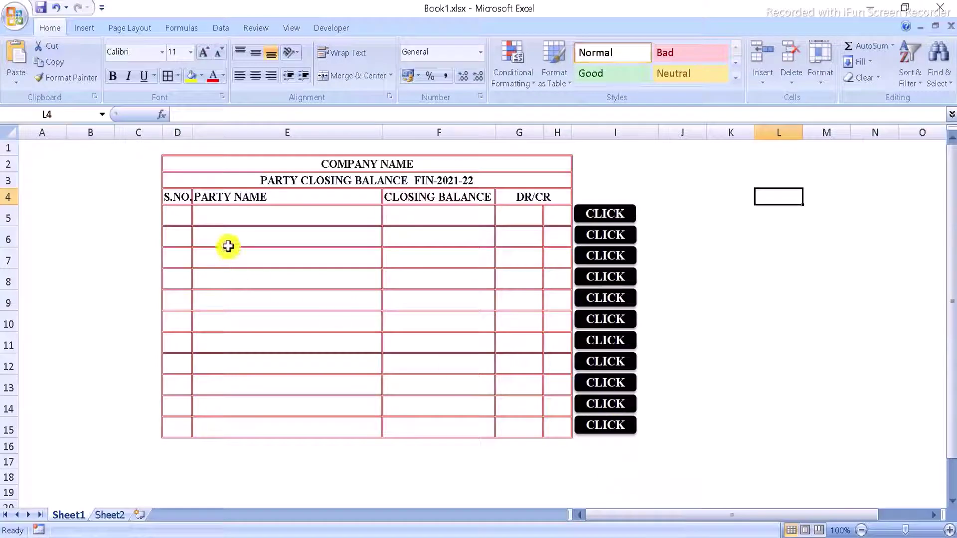
left_click(110, 515)
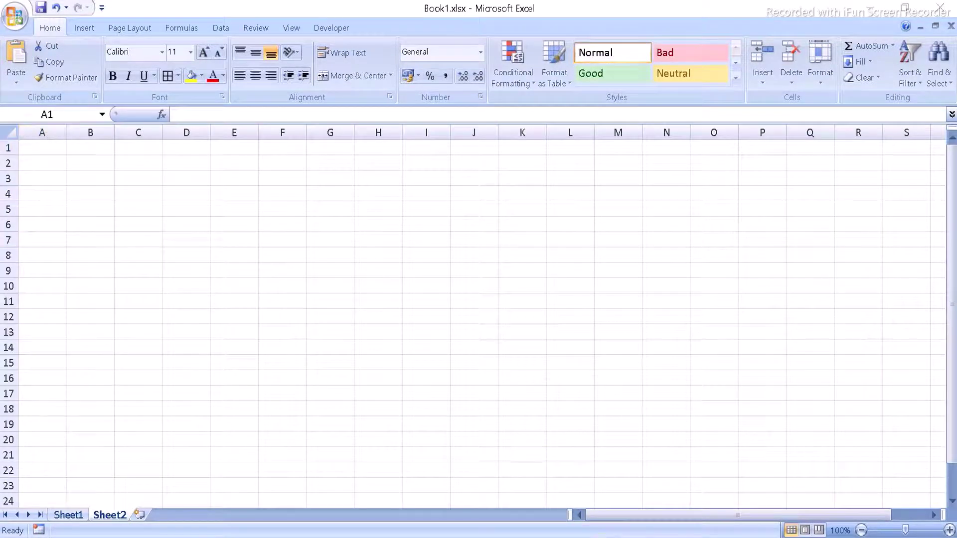
left_click(555, 474)
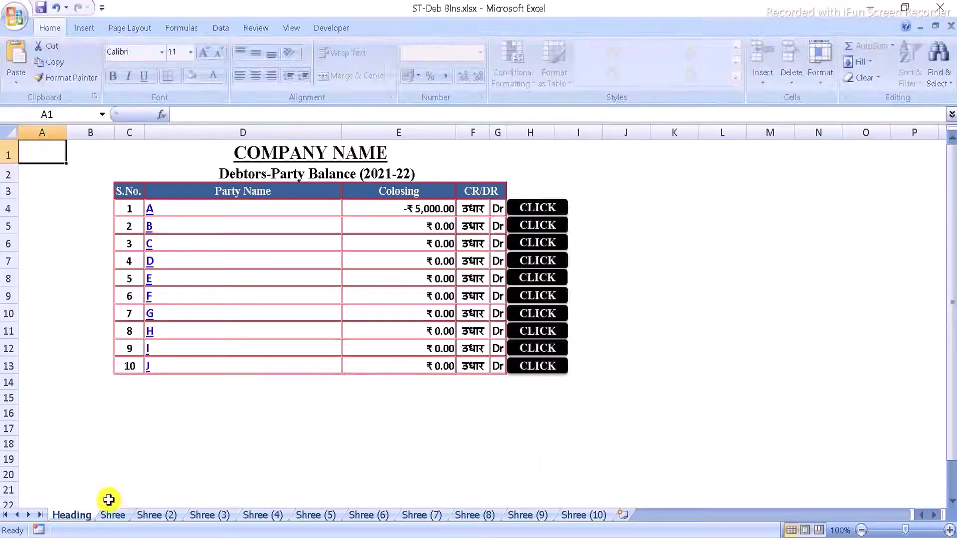
left_click(113, 515)
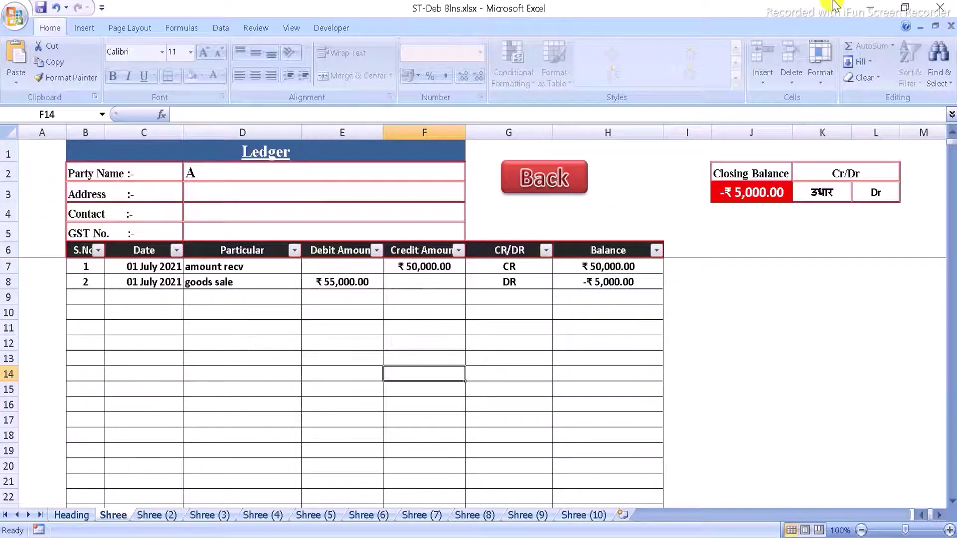
left_click(869, 7)
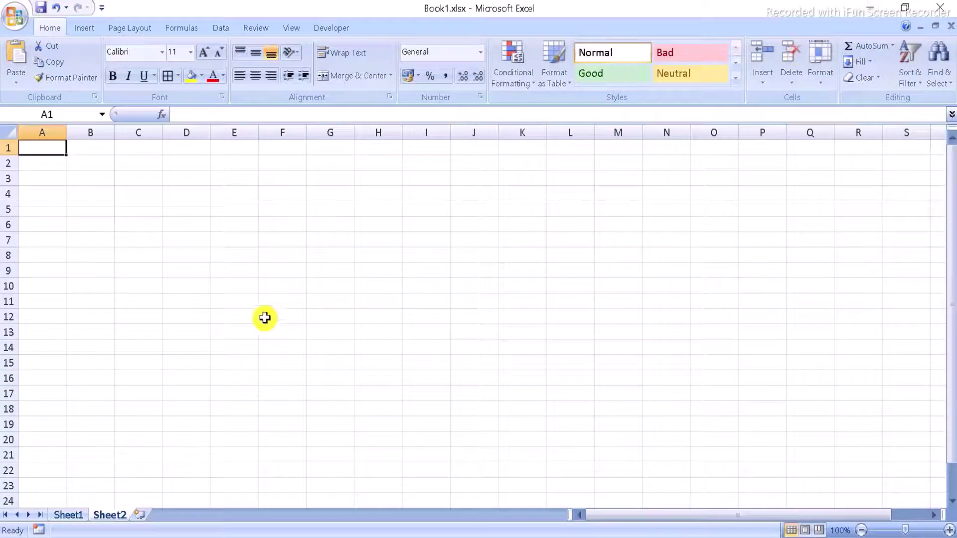
Step: Rename the Sheet1 tab to HEADING
left_click(70, 515)
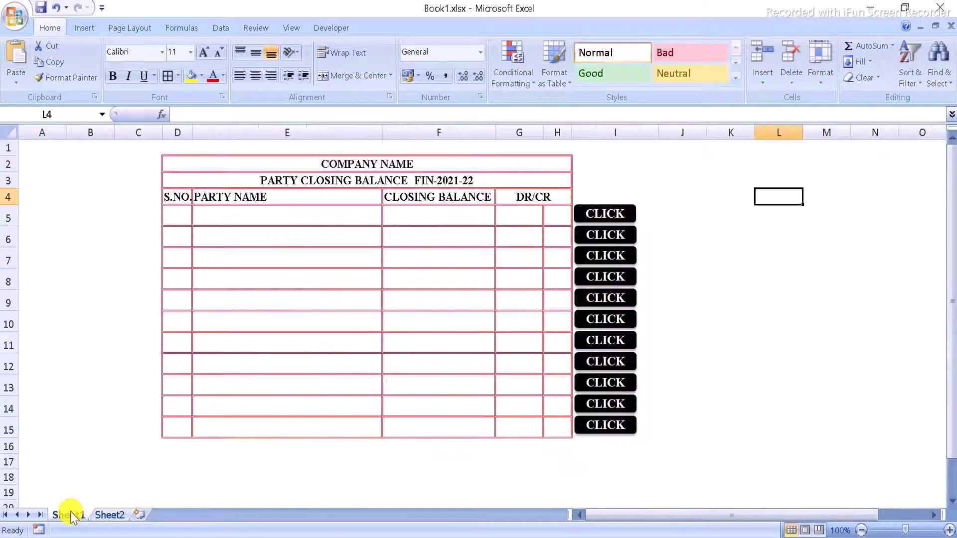
right_click(70, 515)
left_click(122, 377)
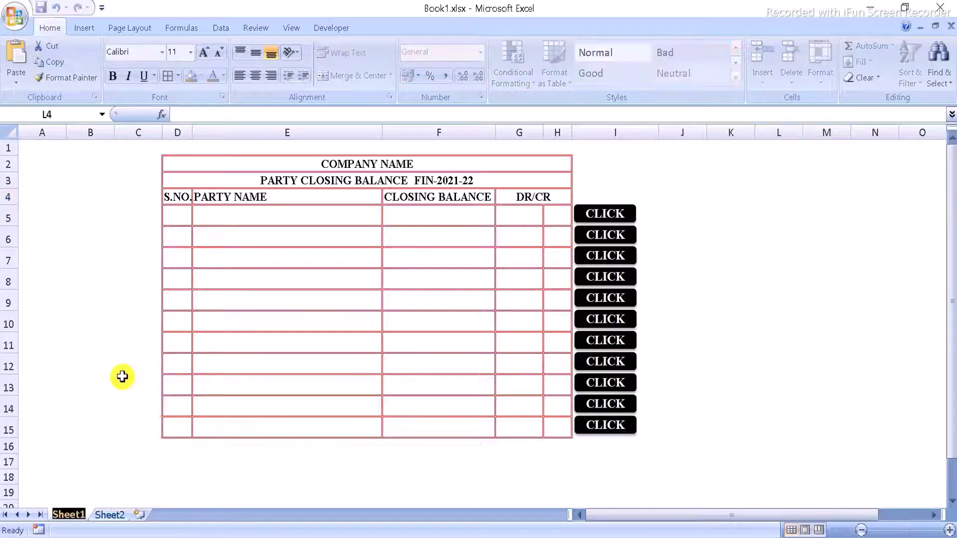
type("HEADI")
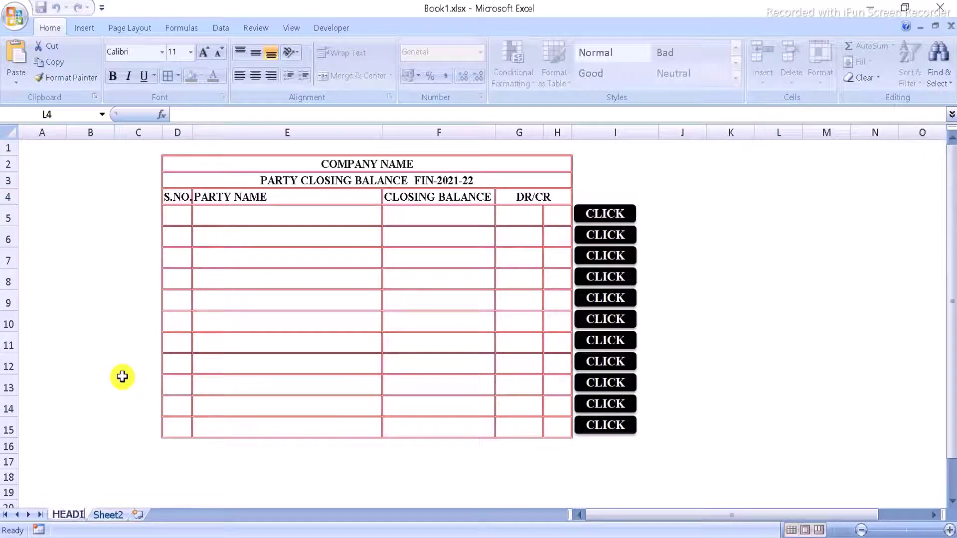
type("NG")
key("Return")
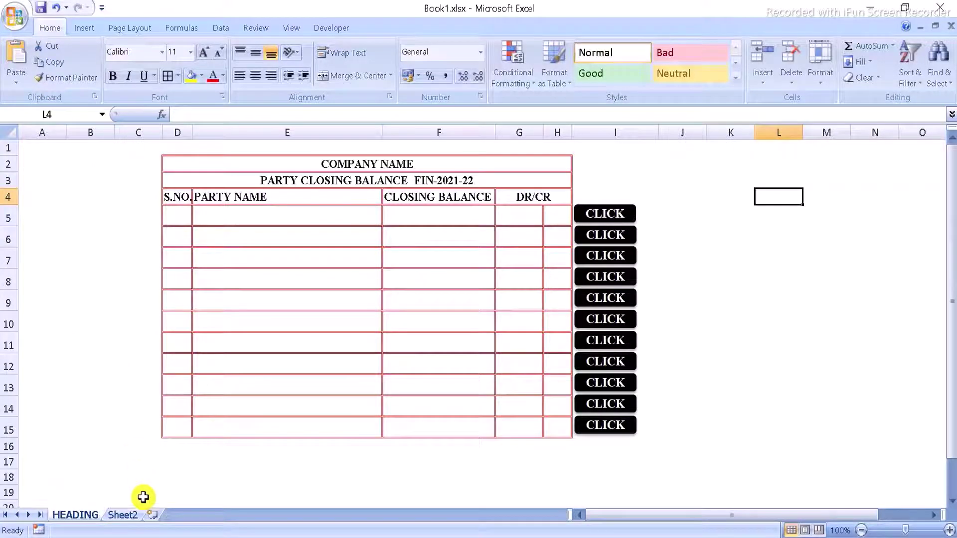
Step: Rename the Sheet2 tab to A
left_click(124, 515)
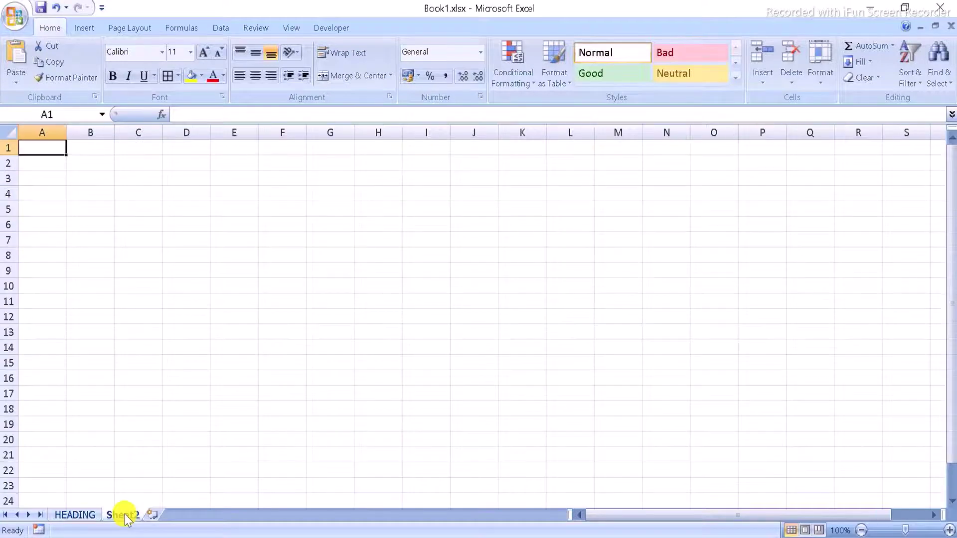
right_click(124, 514)
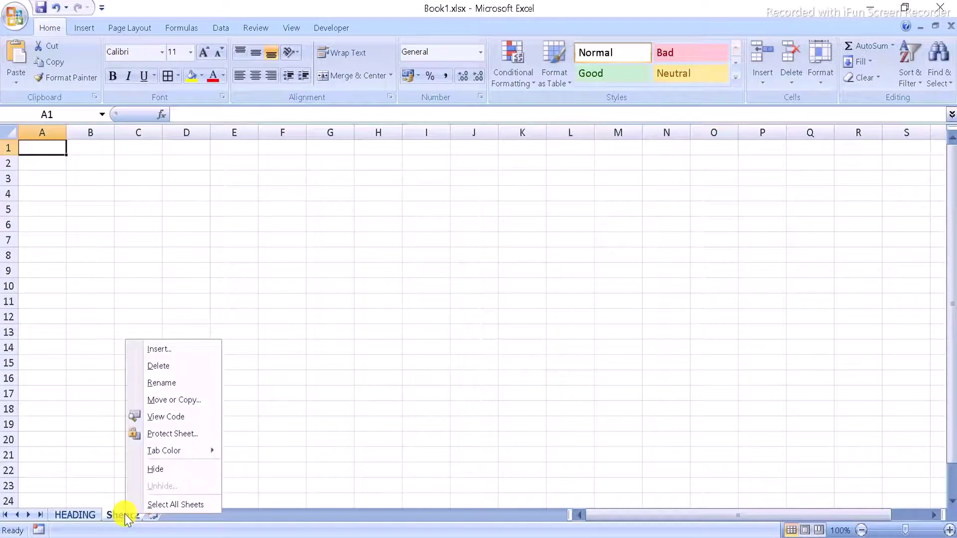
left_click(168, 384)
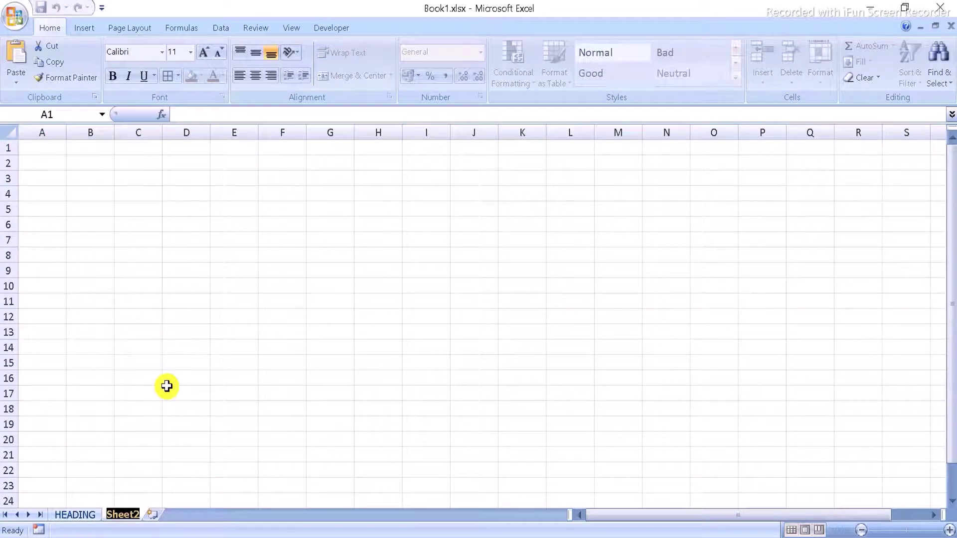
type("a")
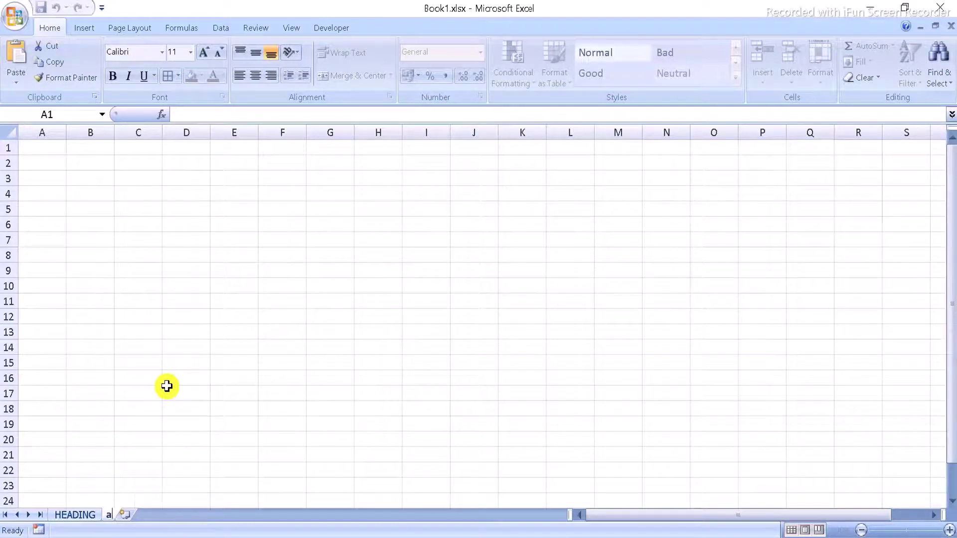
key("BackSpace")
type("A")
key("Return")
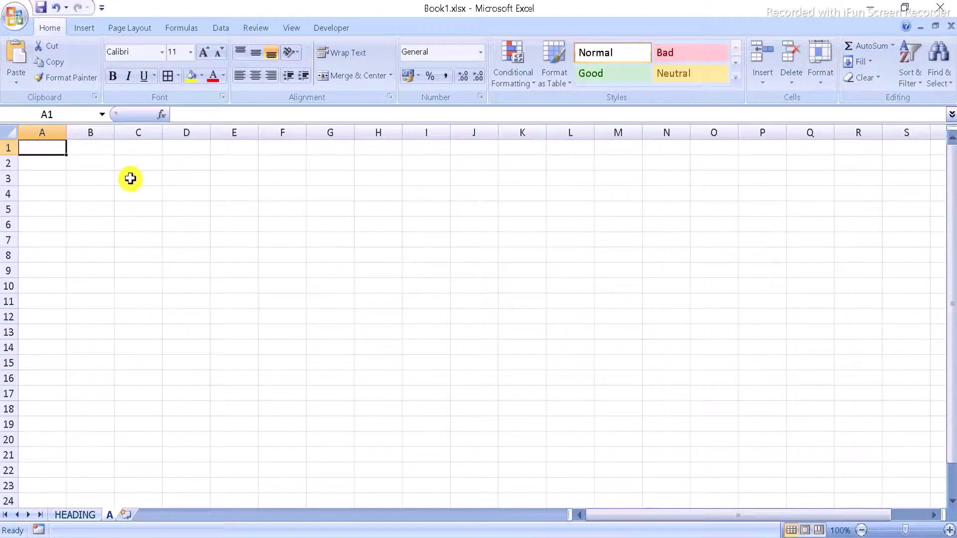
Step: Enter the label PARTY NAME in cell B2
left_click(96, 151)
left_click(97, 160)
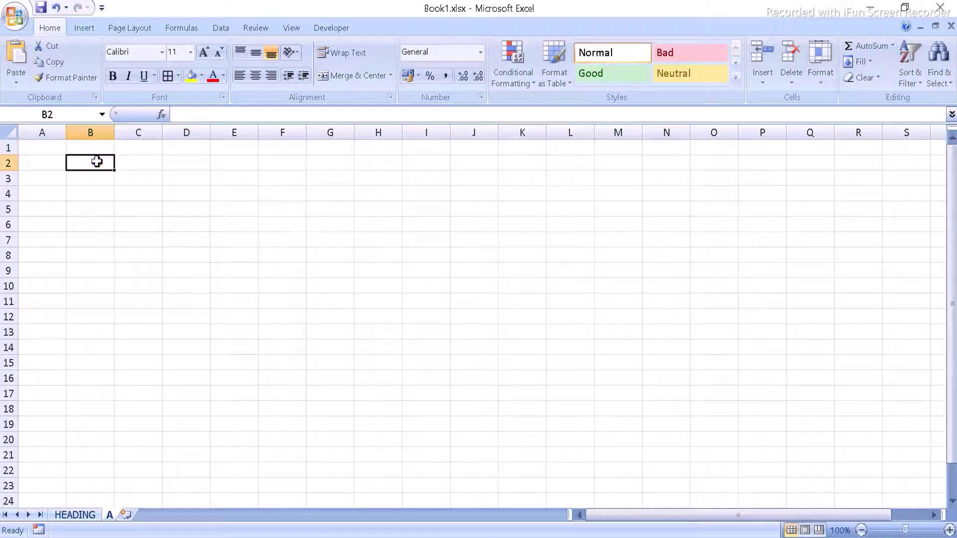
type("pA")
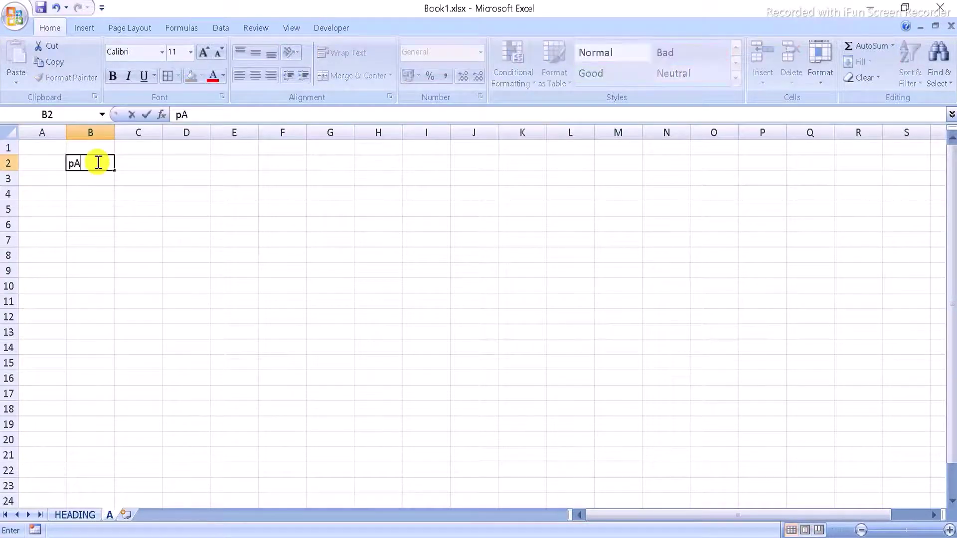
type("R")
key("BackSpace")
key("BackSpace")
key("BackSpace")
type("RTY")
type(" NAME")
key("Return")
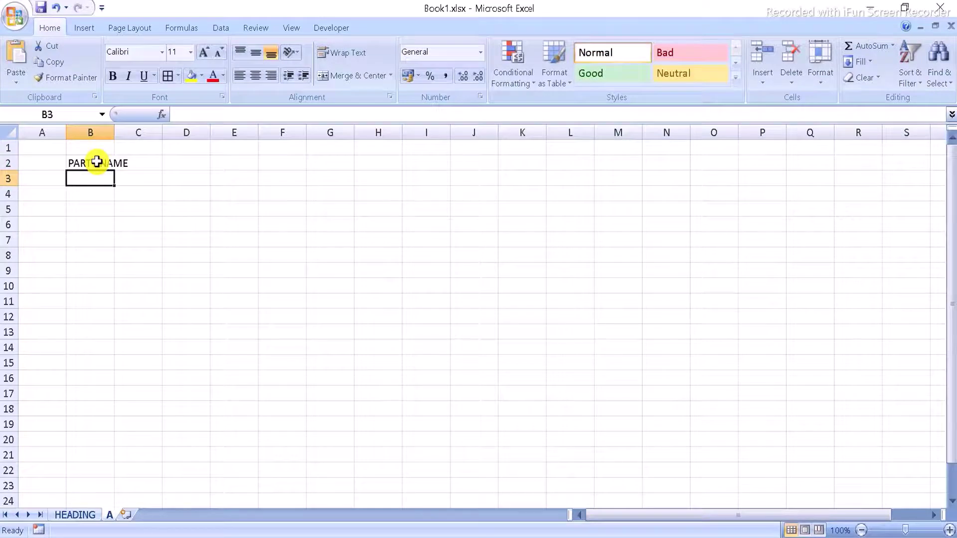
Step: Enter ADDRESS, CONTACT NO. and GST NO. in cells B3 to B5
type("CO")
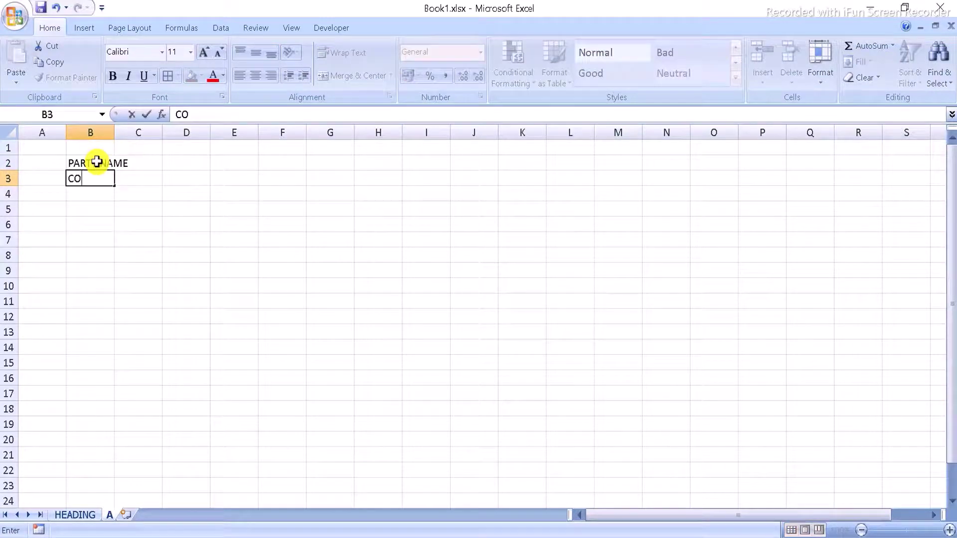
type("NTACT")
key("BackSpace")
key("BackSpace")
key("BackSpace")
type("DDRE")
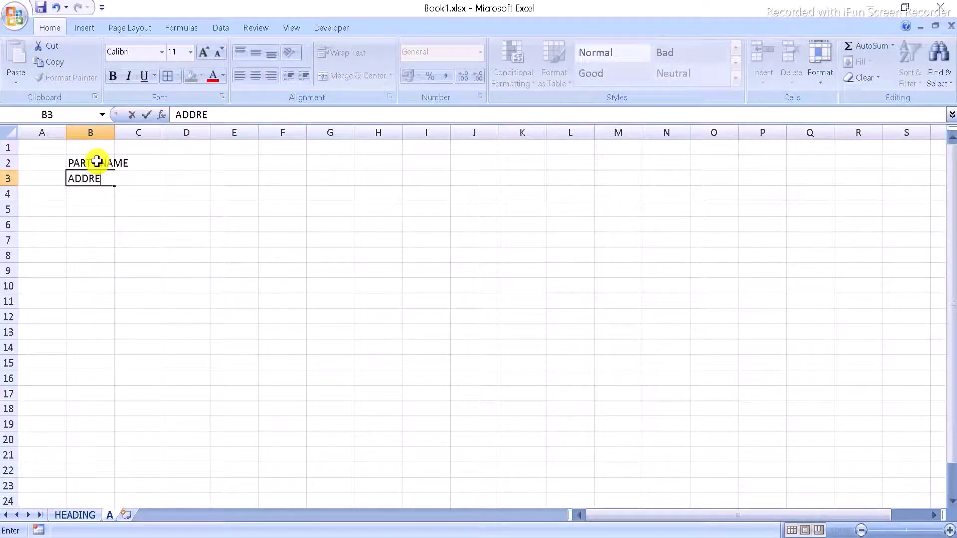
type("SS")
key("Return")
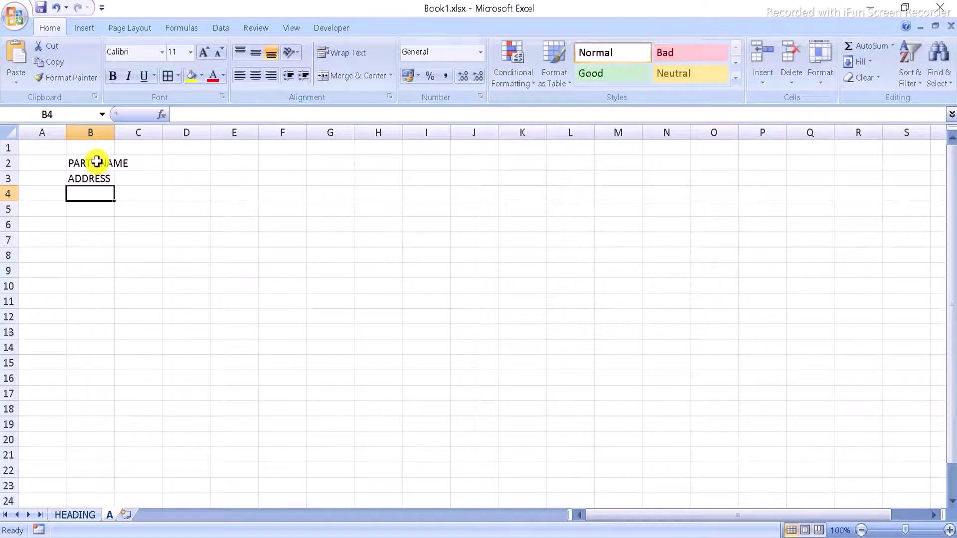
type("CONTA")
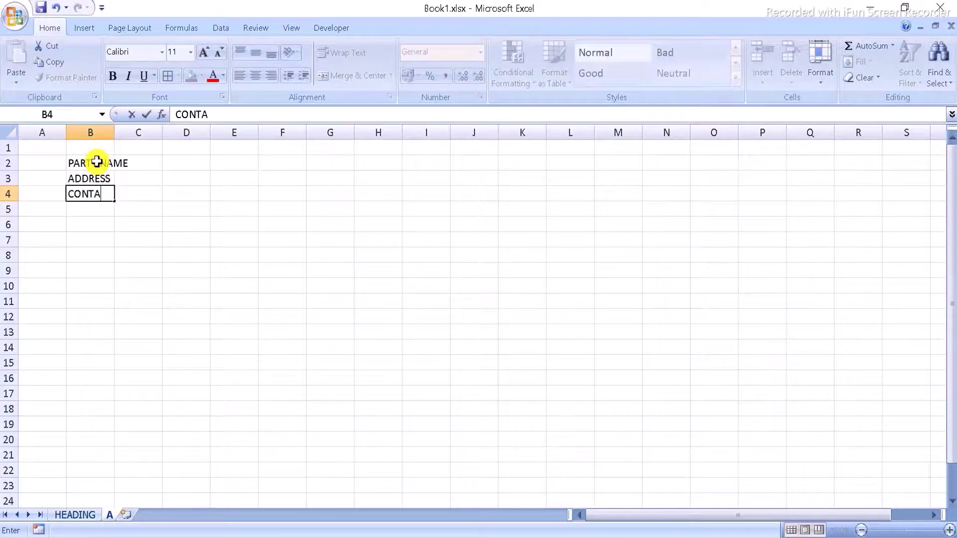
type("CT NO.")
key("Return")
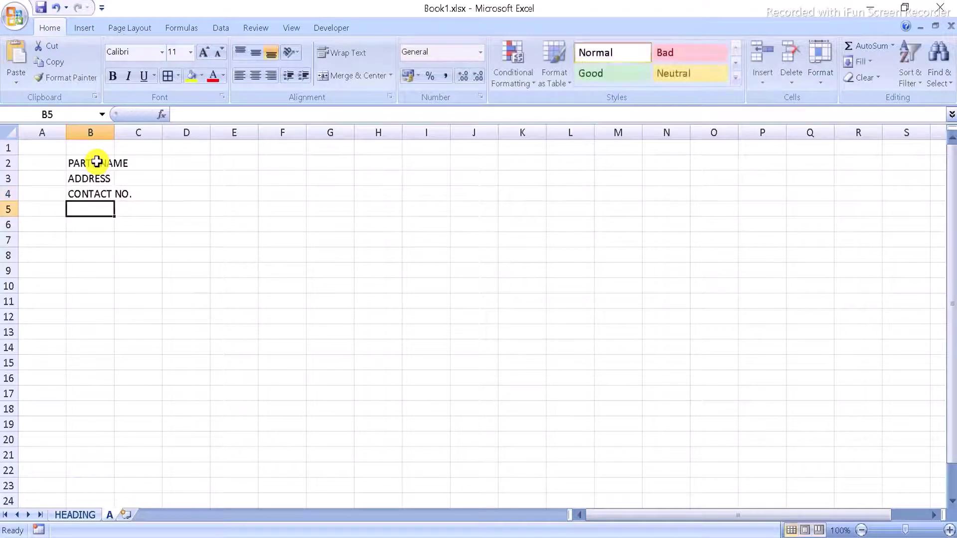
type("GST N")
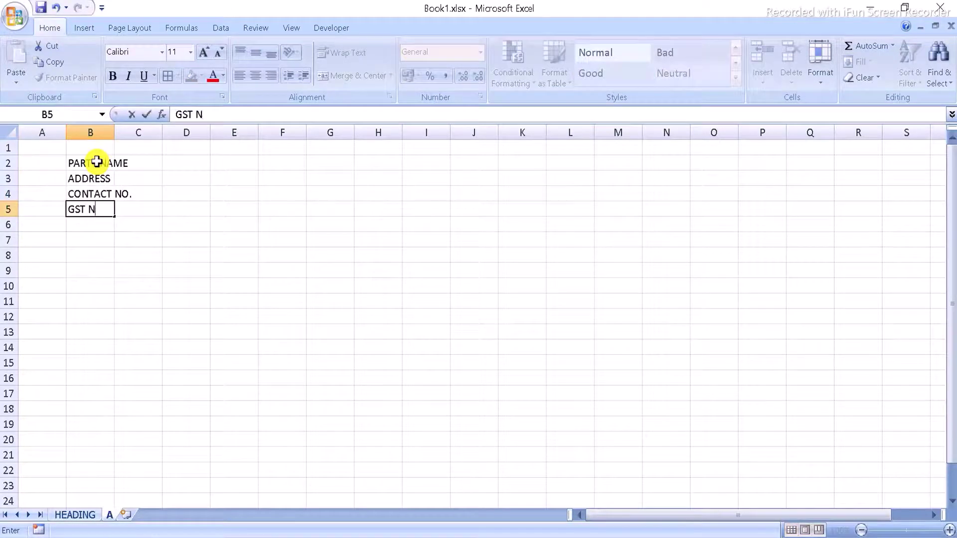
type("O.")
key("Return")
Step: Merge B2:C2 and copy that merged format down to B3:C5 with Format Painter
left_click(100, 161)
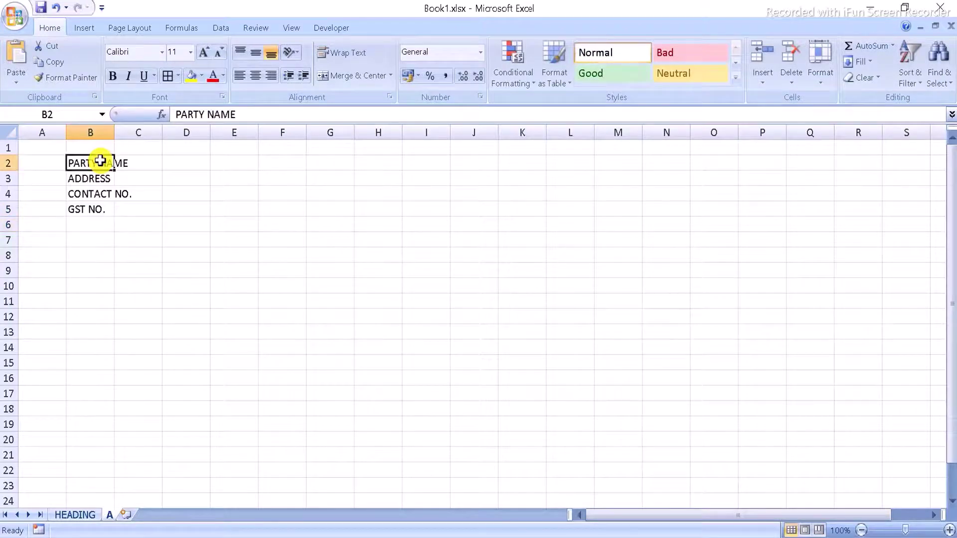
left_click_drag(100, 161, 136, 163)
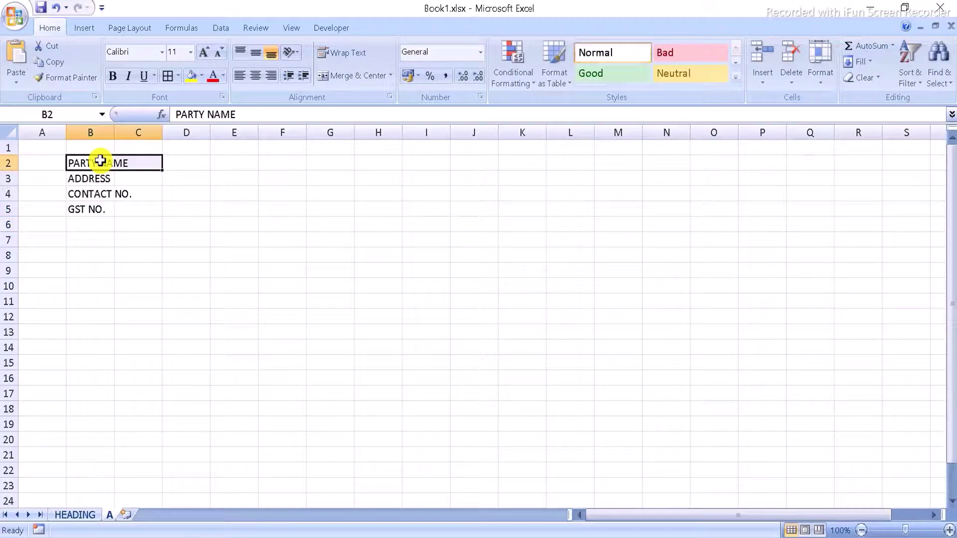
left_click(322, 79)
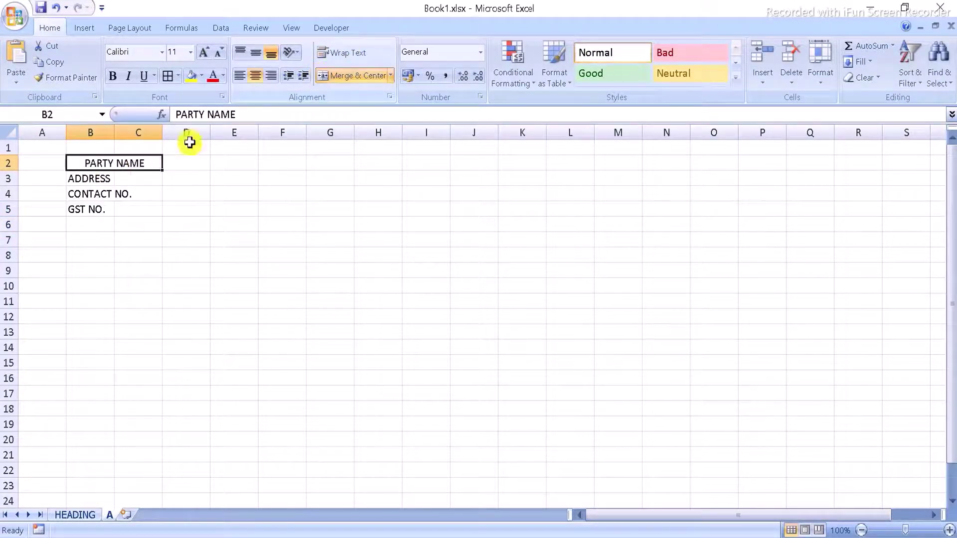
left_click(101, 180)
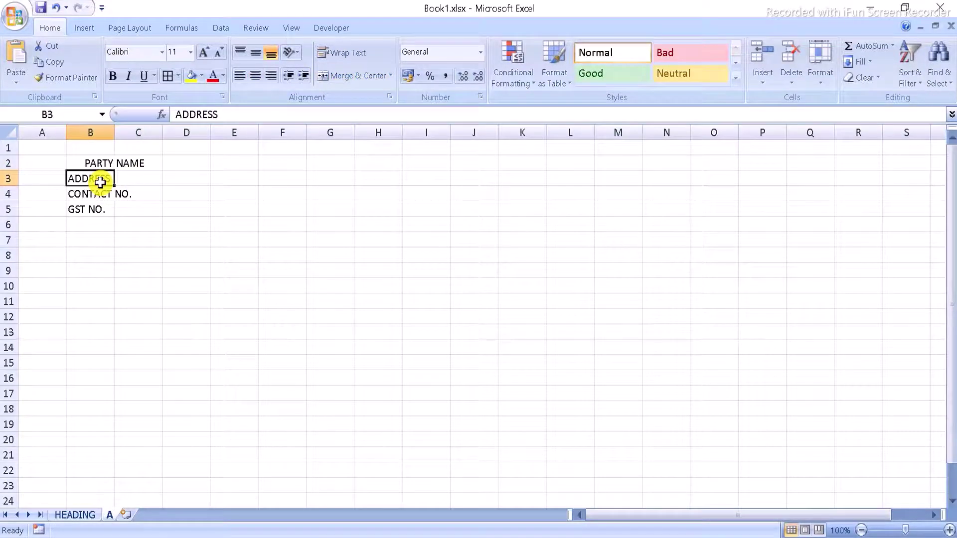
left_click(126, 165)
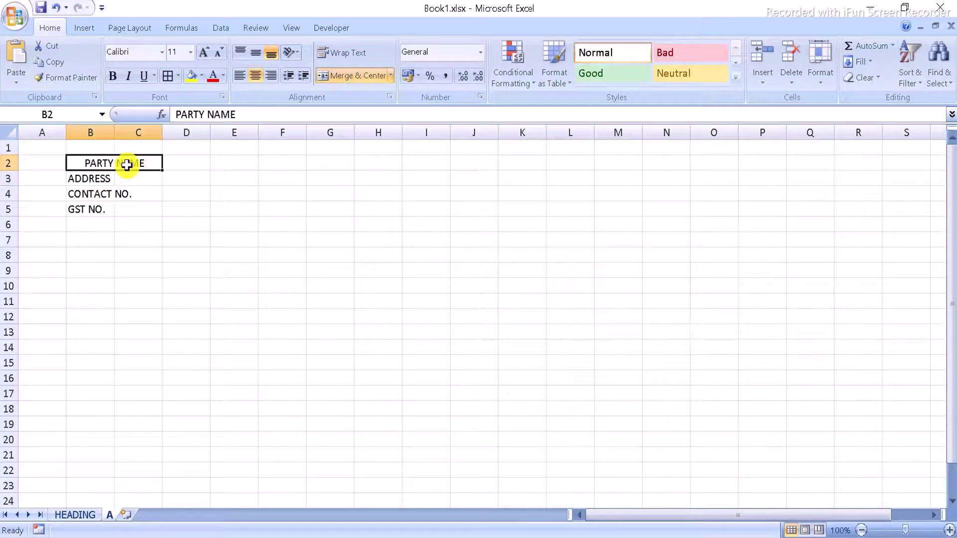
left_click(61, 80)
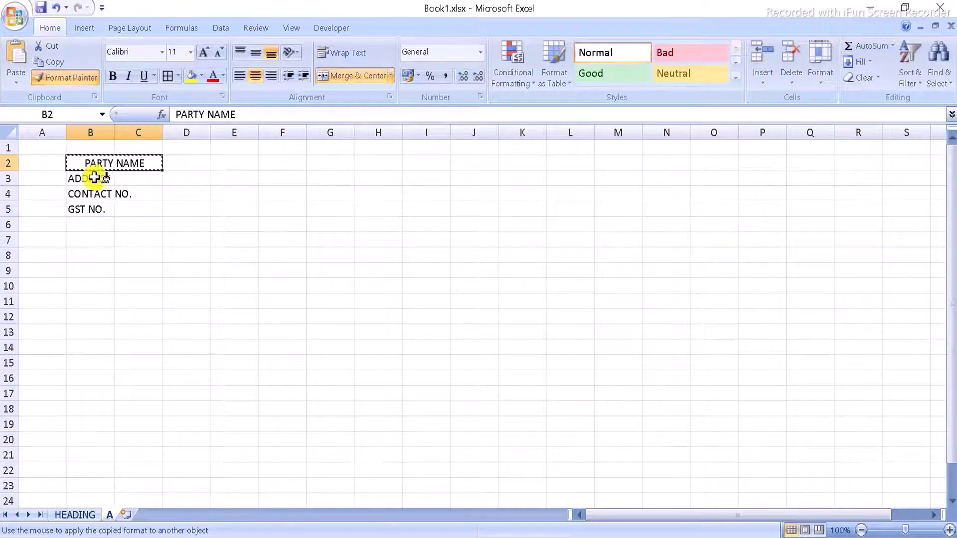
left_click_drag(97, 179, 133, 209)
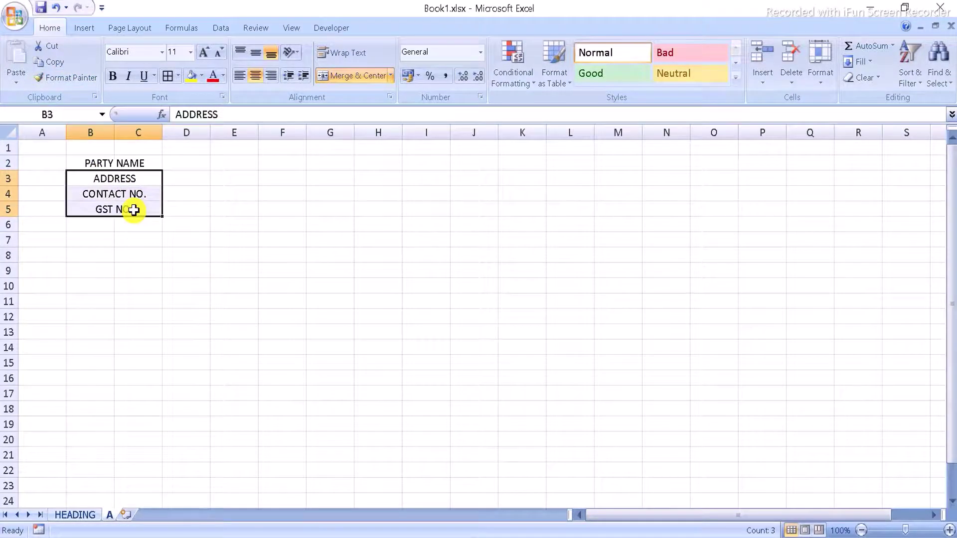
Step: Right-align the four merged labels in B2:C5
left_click(161, 161)
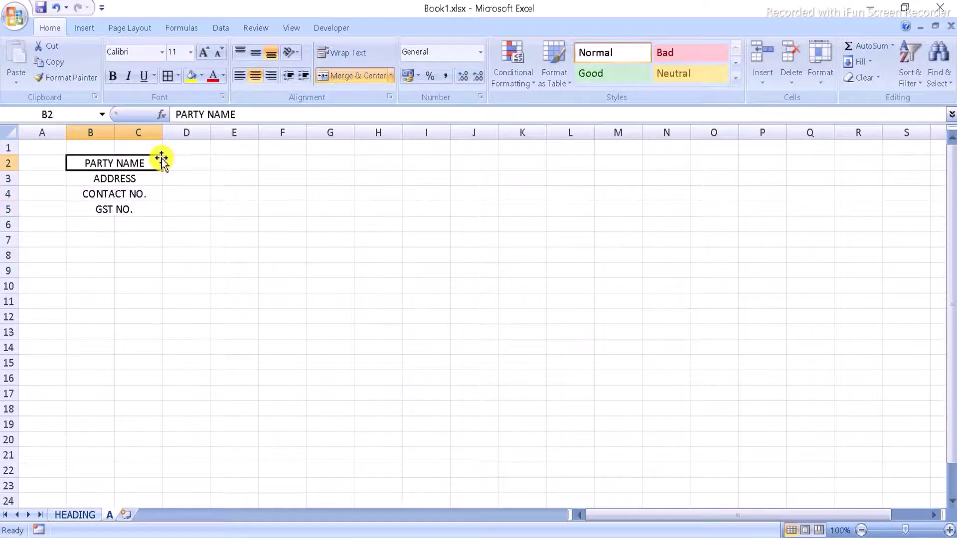
key("shift+Down")
key("shift+Down")
key("shift+Down")
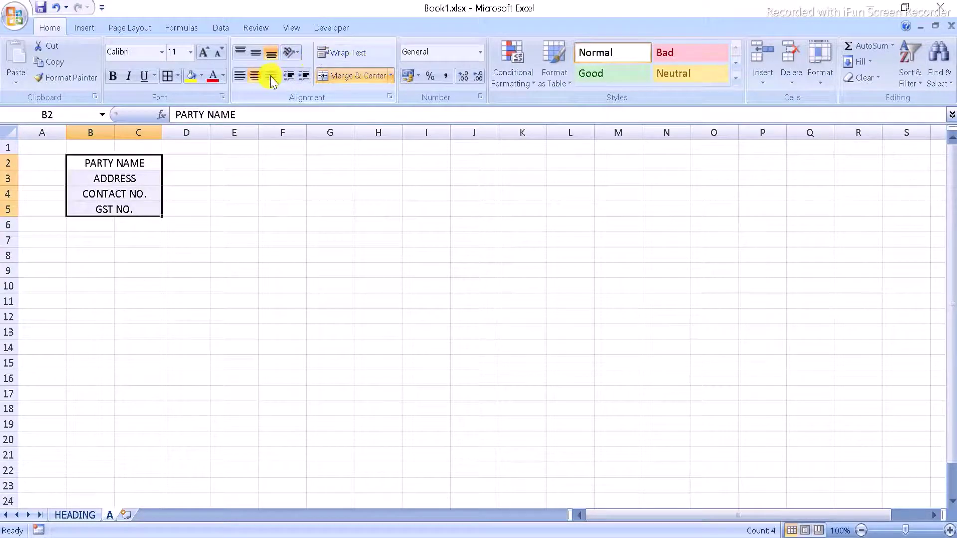
left_click(271, 77)
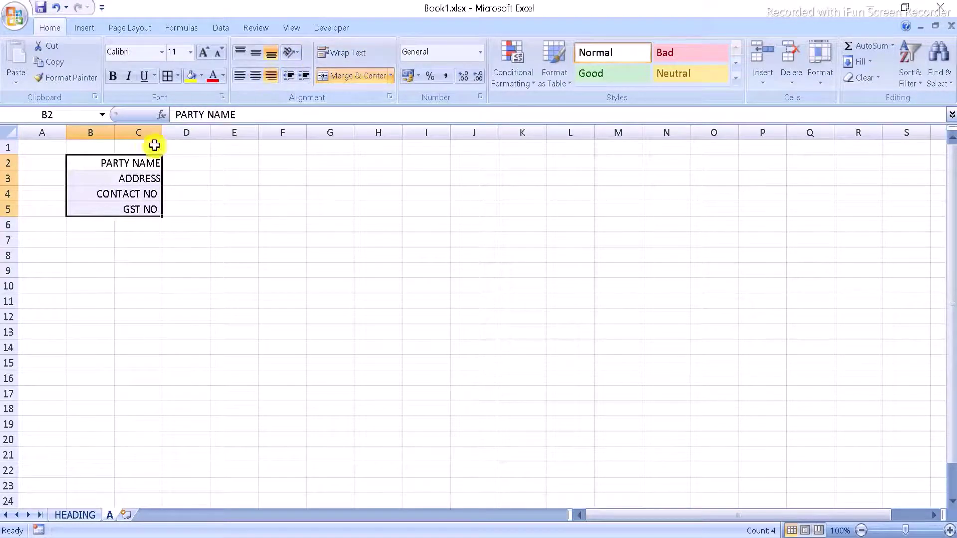
left_click(176, 158)
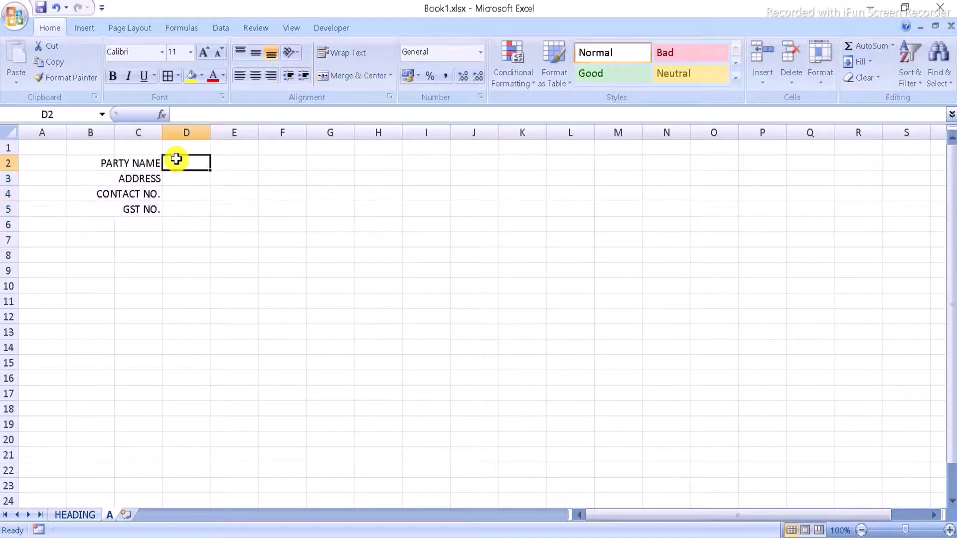
Step: Type the headings S.NO, DATE, PARTICULAR, DEBIT AMOUNT and CREDIT AMOUNT across B6:F6
left_click(105, 229)
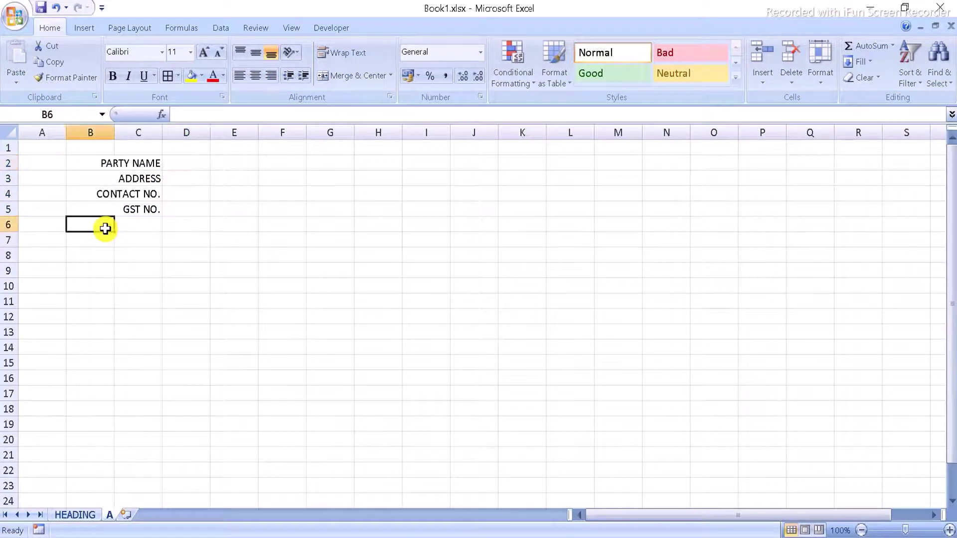
type("S.")
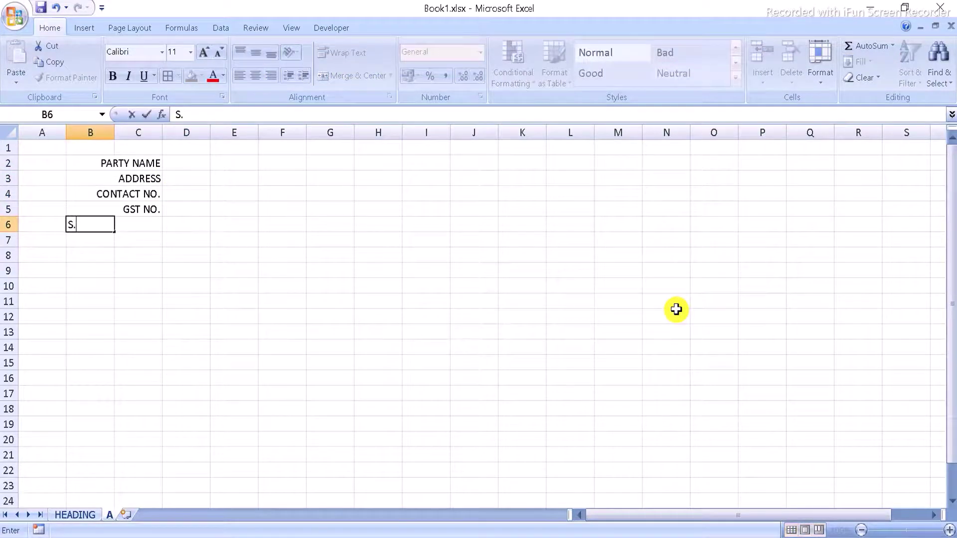
type("NO")
key("Tab")
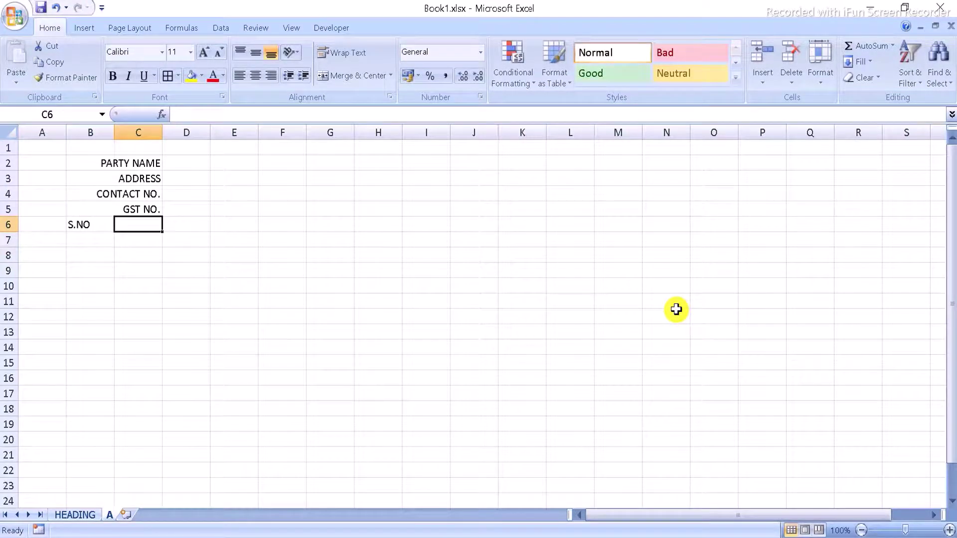
type("DATE")
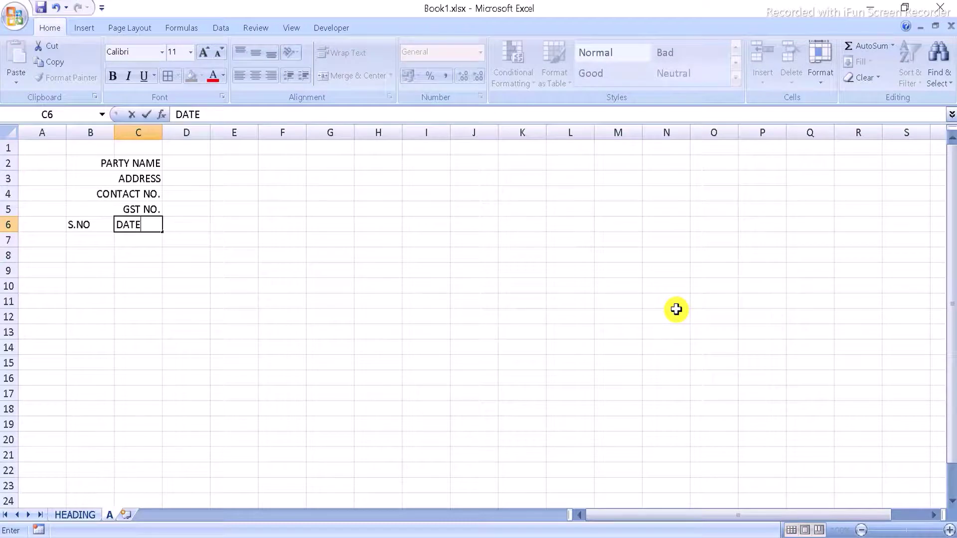
key("Tab")
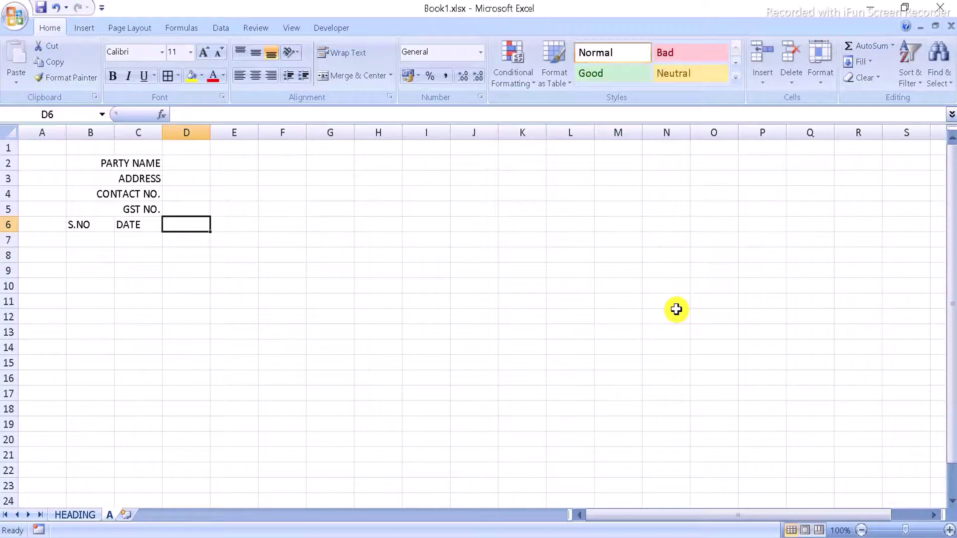
type("PARTI")
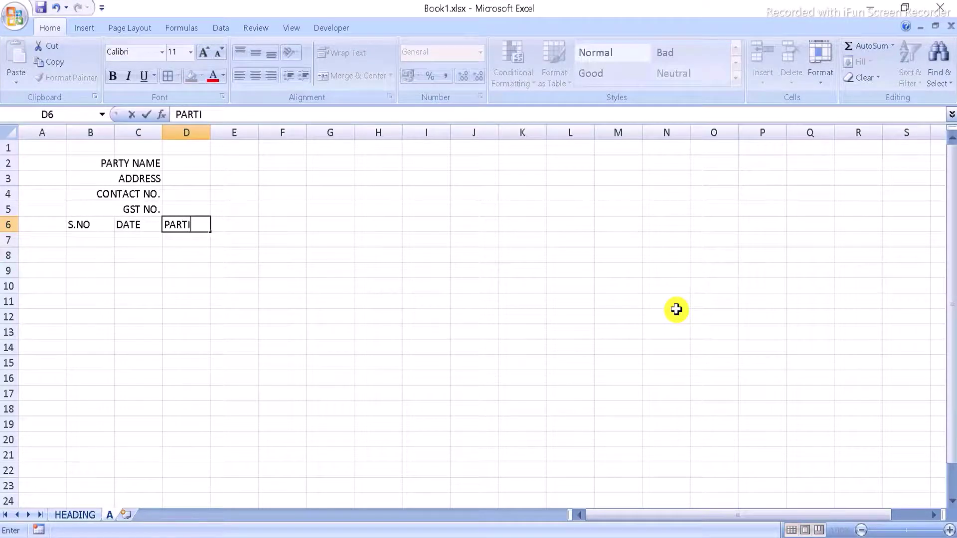
type("CULAR")
key("Tab")
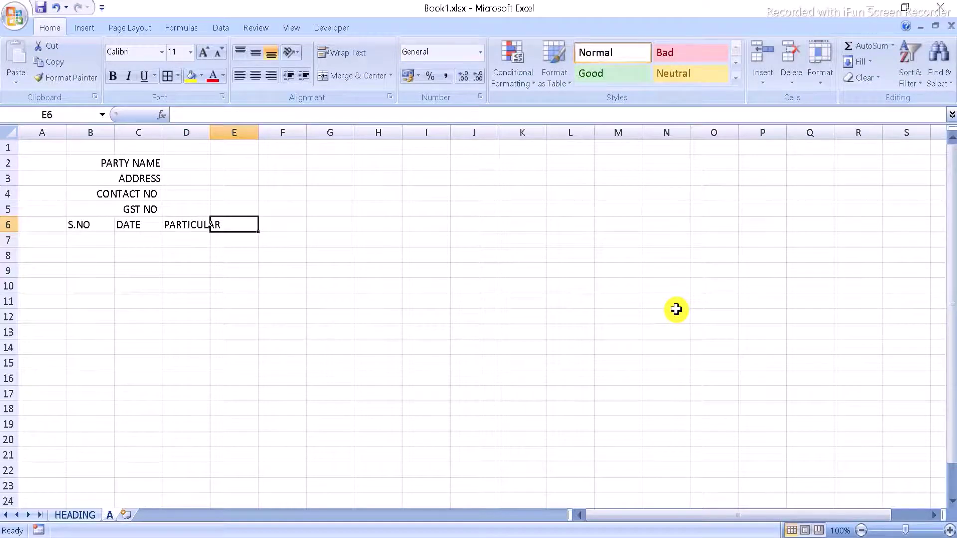
type("DEBIT")
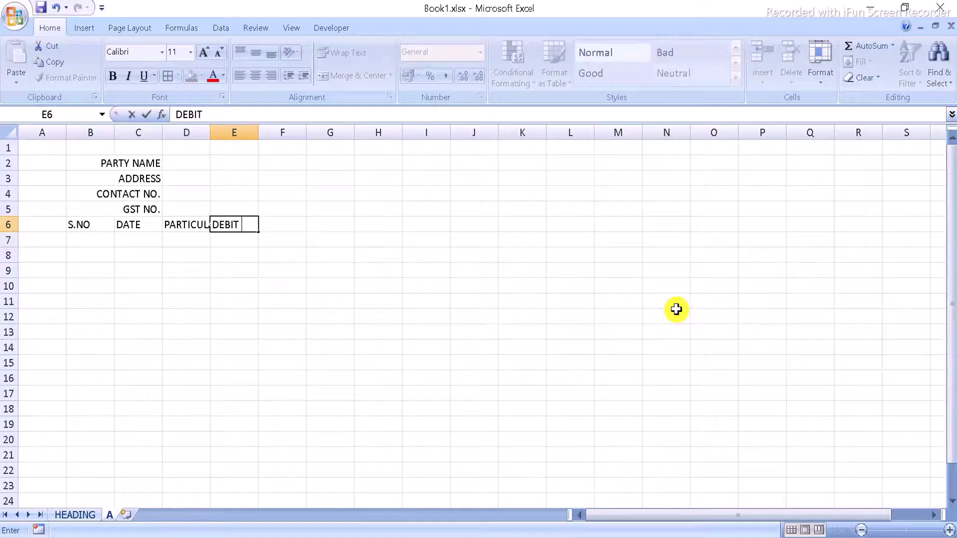
type("AMOUNT")
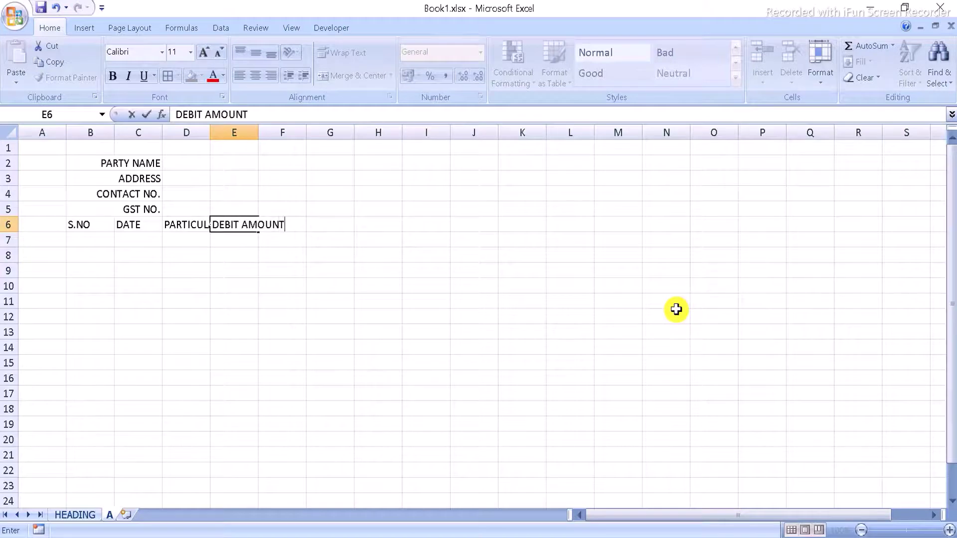
key("Tab")
type("CREDI")
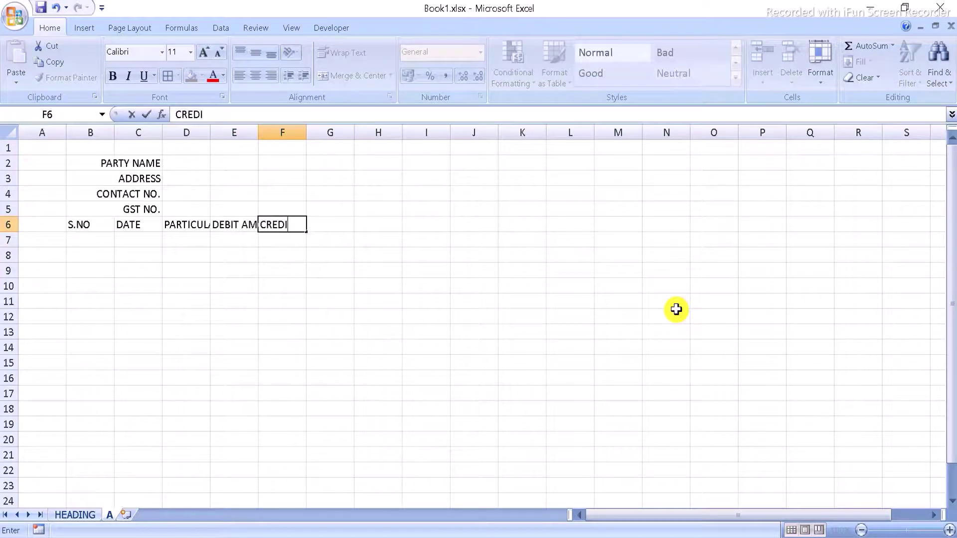
type("T AMOUNT")
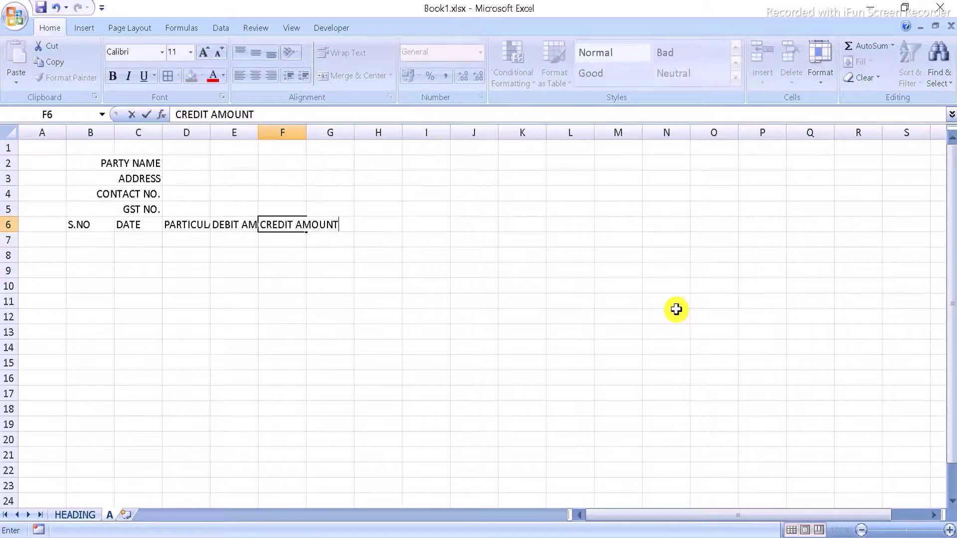
key("Tab")
key("Up")
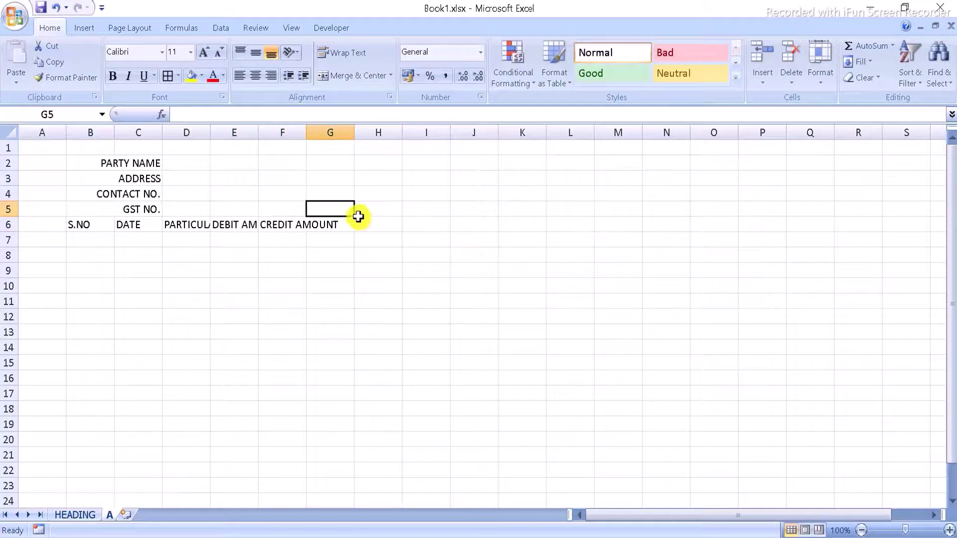
Step: AutoFit all columns, then add the headings DR/CR and CLOSING in G6 and H6
left_click(9, 132)
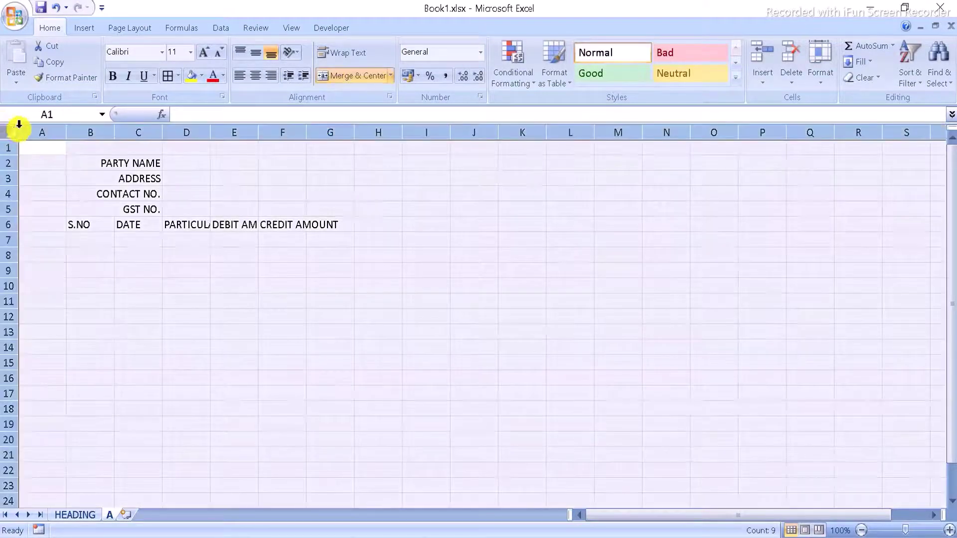
double_click(67, 131)
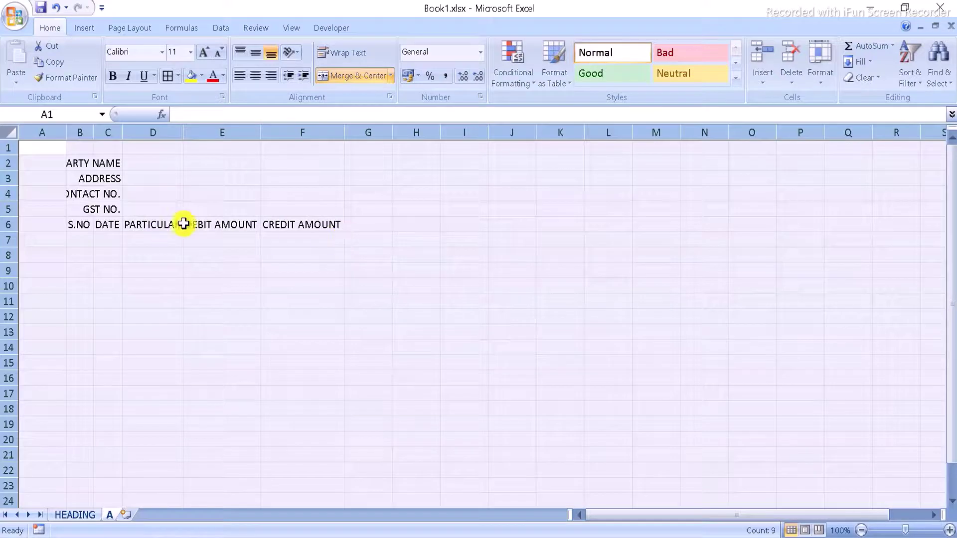
left_click(359, 223)
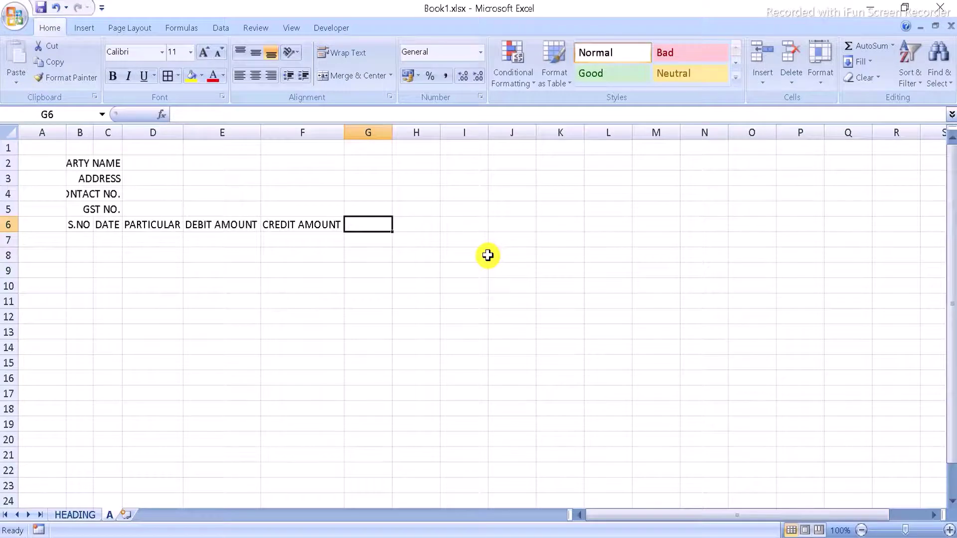
type("DR/CR")
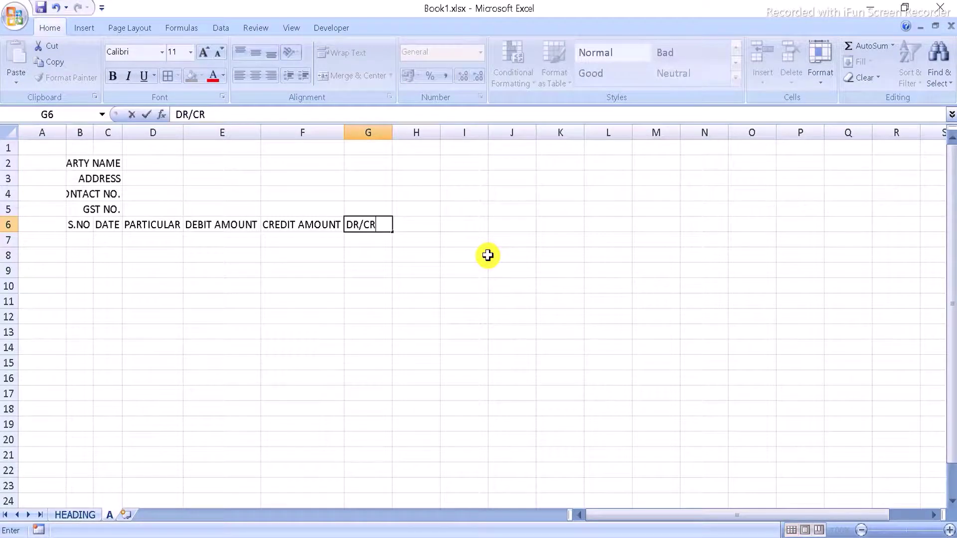
key("Tab")
type("CL")
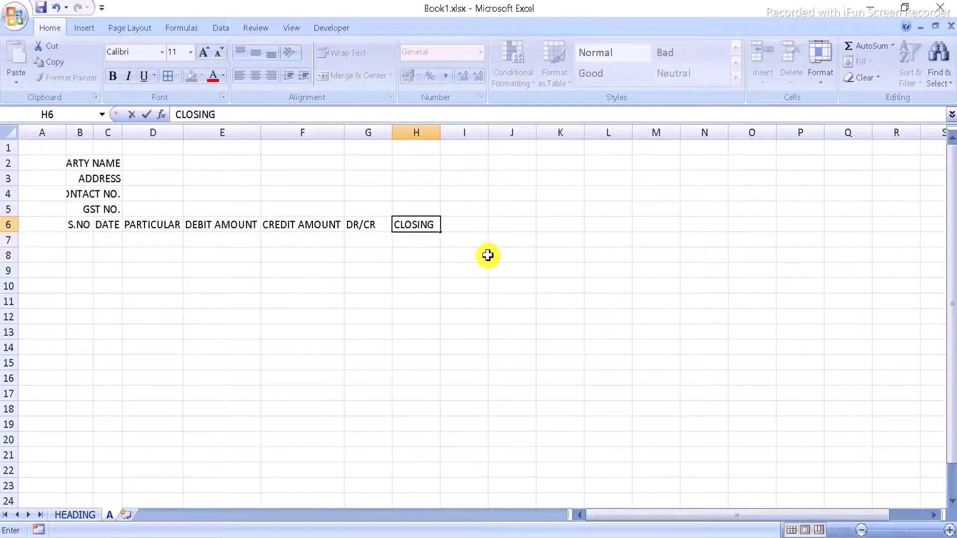
key("Return")
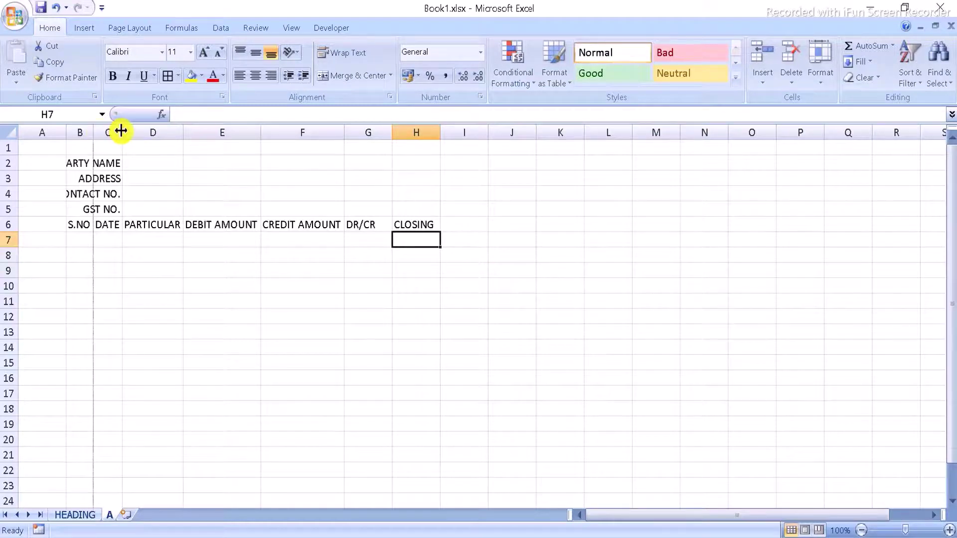
Step: Widen columns C, D, E, F and H to fit the labels and ledger headings
left_click_drag(122, 131, 155, 136)
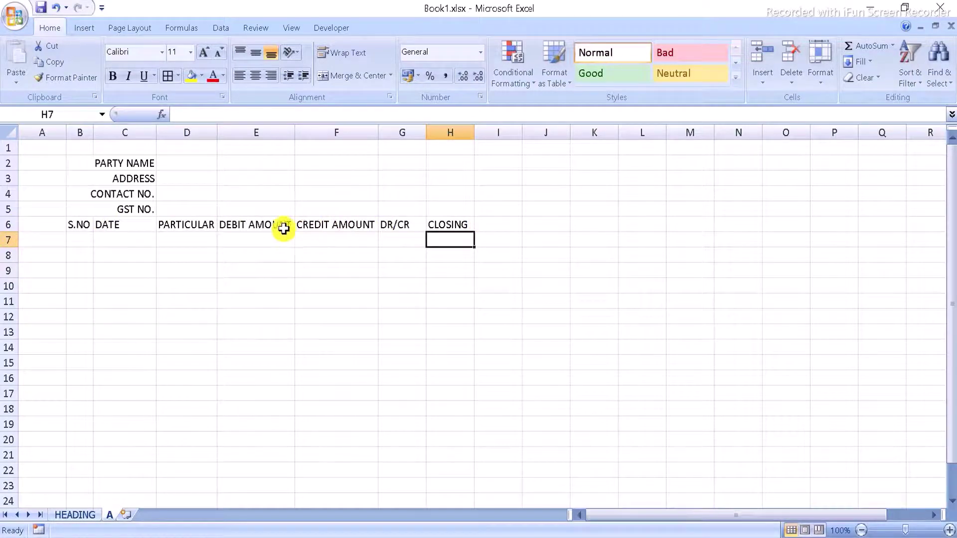
left_click_drag(217, 132, 242, 132)
left_click_drag(318, 131, 337, 131)
left_click_drag(425, 130, 482, 140)
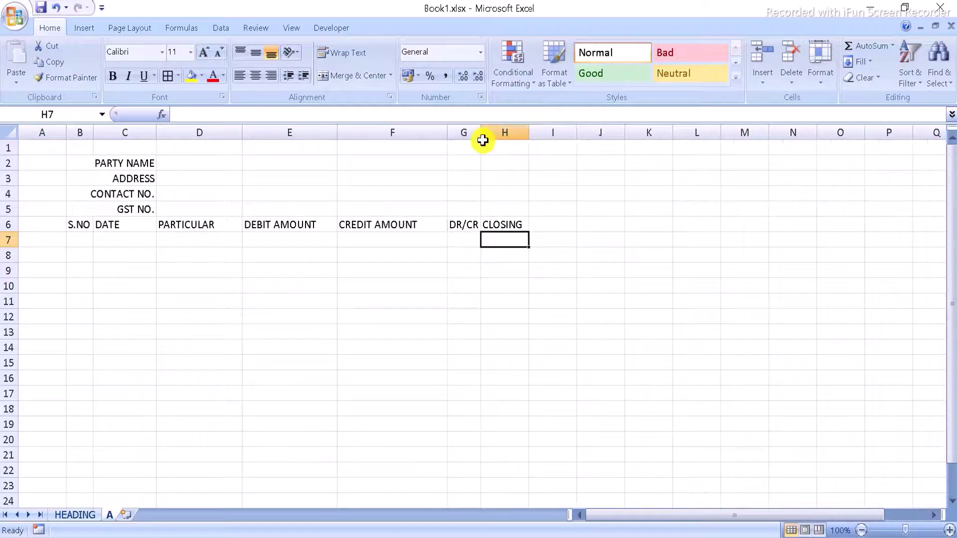
left_click(656, 285)
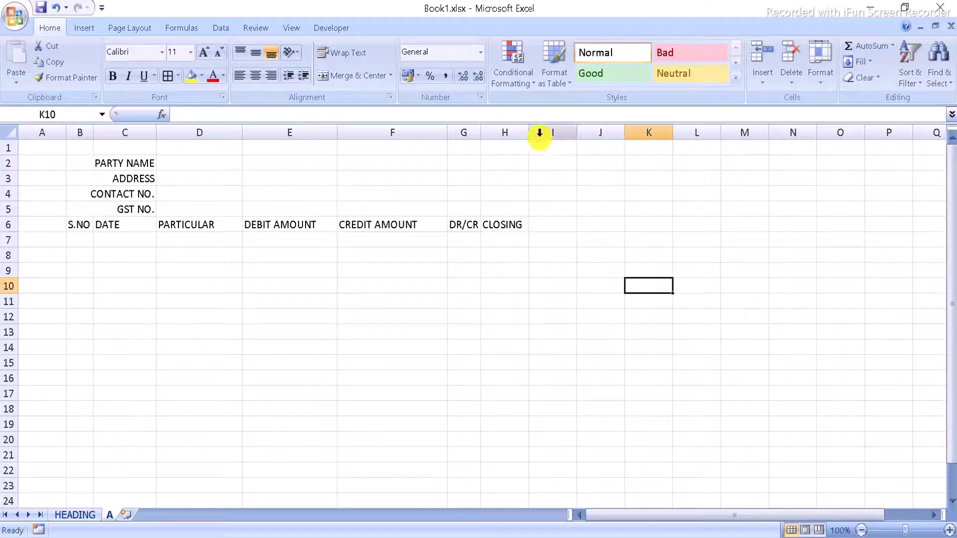
left_click_drag(530, 133, 558, 133)
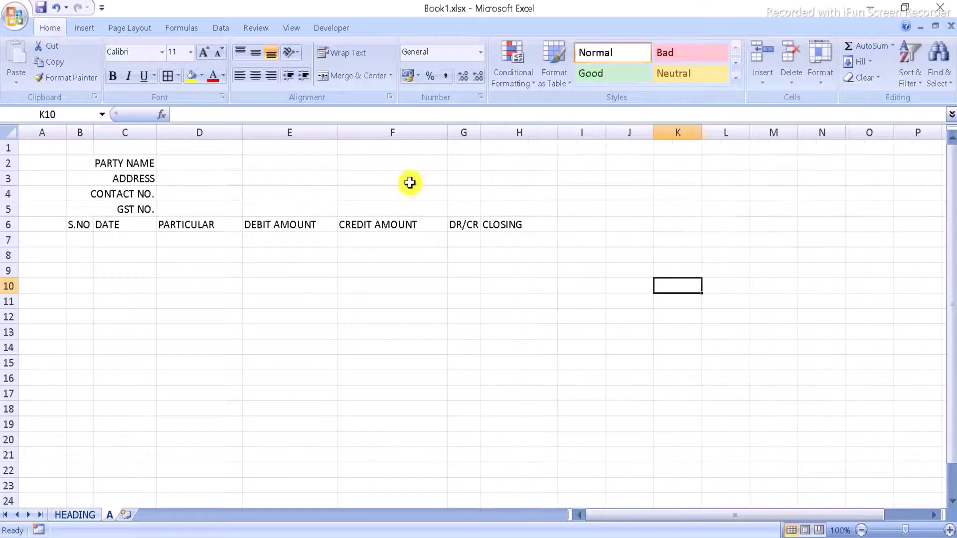
Step: Merge D2:G2 into one entry cell and copy that merge to rows 3–5 with Format Painter
left_click(181, 164)
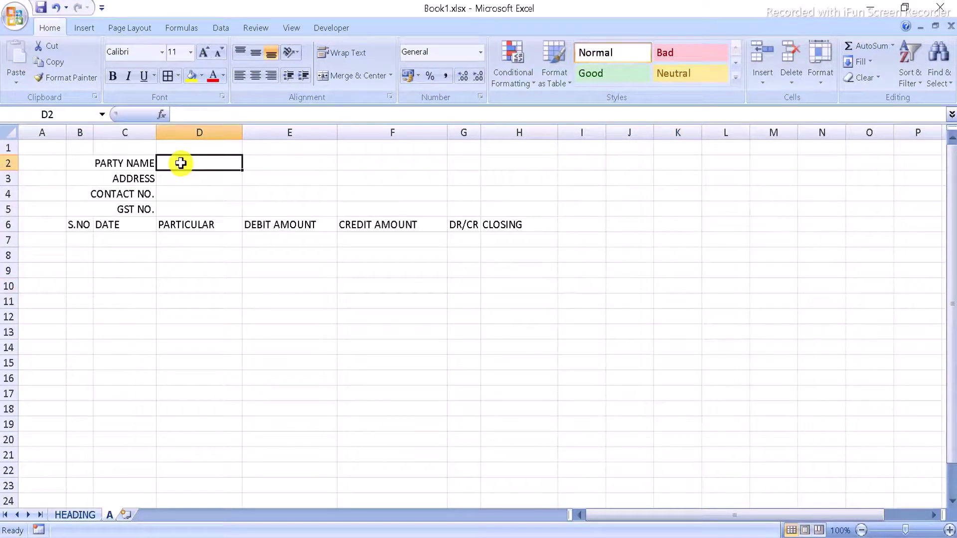
key("shift+Right")
key("shift+Right")
key("shift+Right")
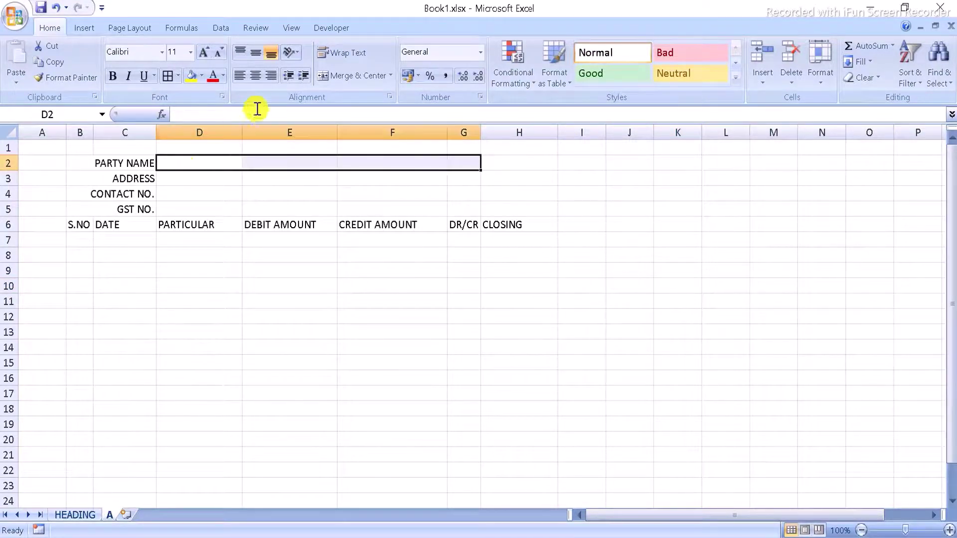
left_click(340, 77)
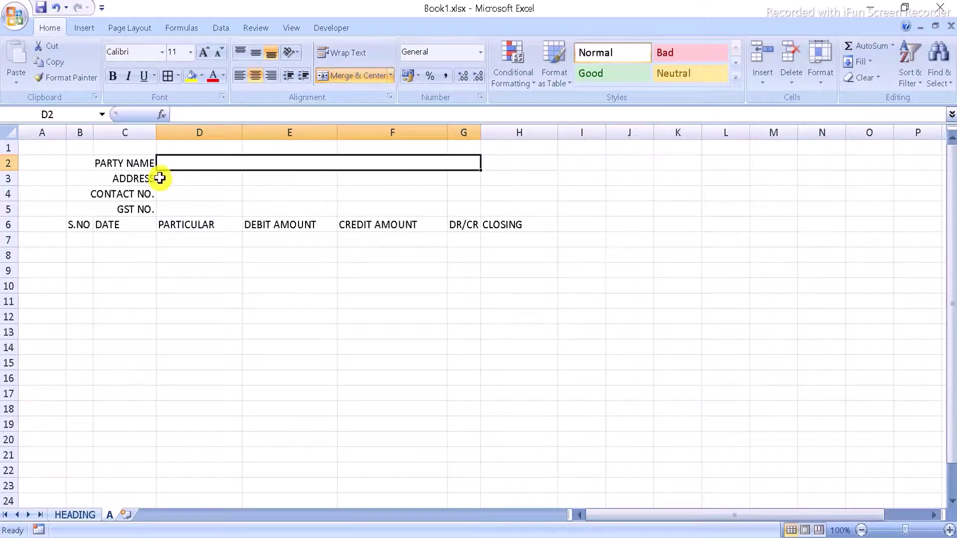
left_click(92, 78)
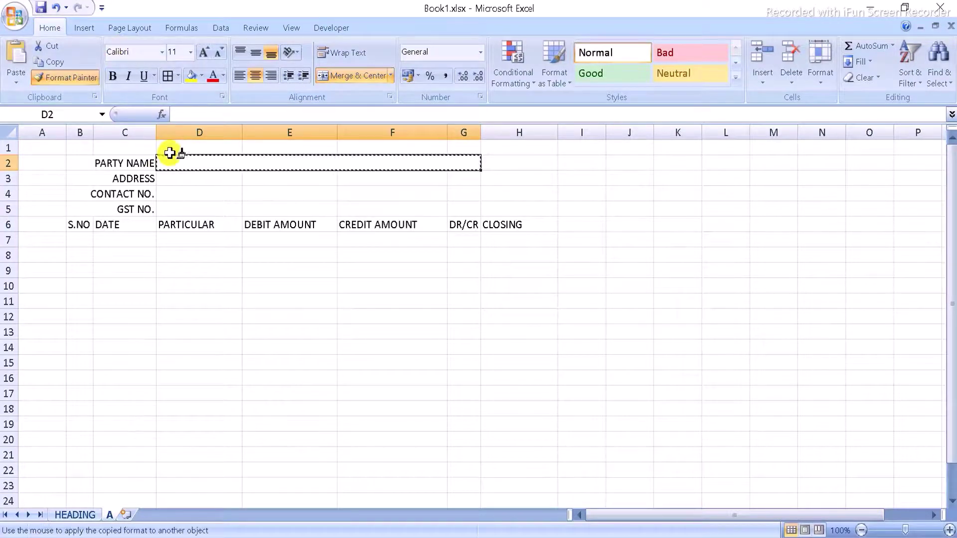
left_click_drag(178, 177, 466, 205)
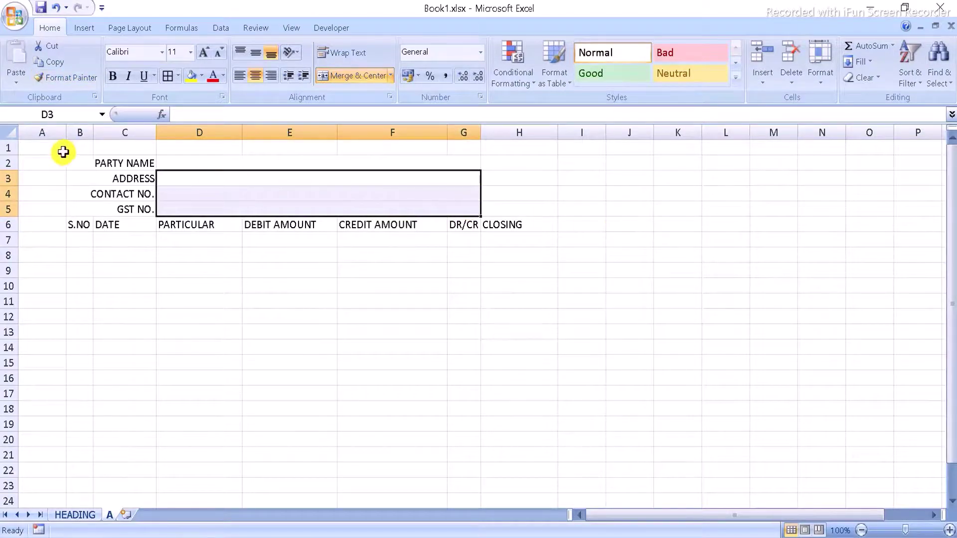
Step: Select the whole B2:G5 party-details block
left_click(91, 159)
key("shift+Down")
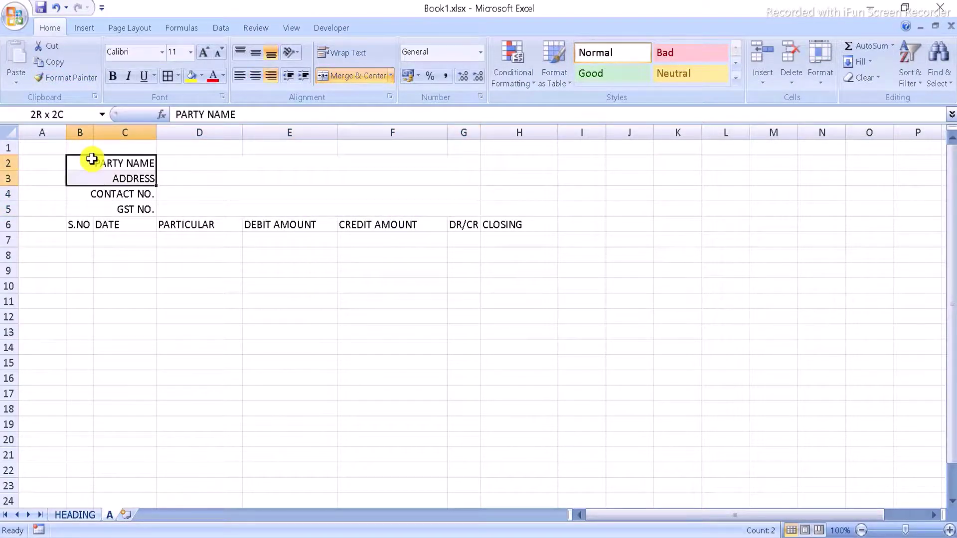
key("shift+Down")
key("shift+Down")
key("shift+Right")
key("shift+Right")
key("shift+Right")
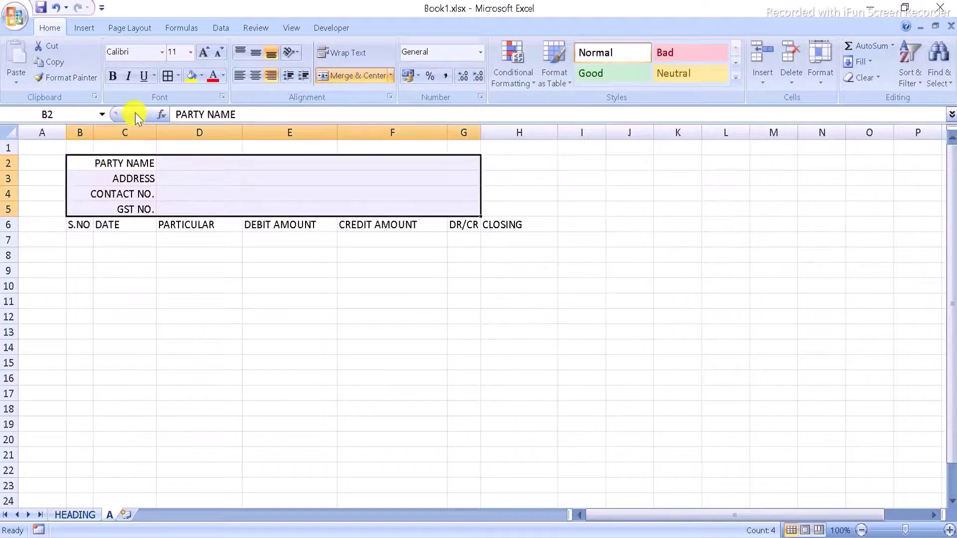
Step: Border the B2:G5 details block and give each header cell in B6:H6 All Borders
left_click(172, 80)
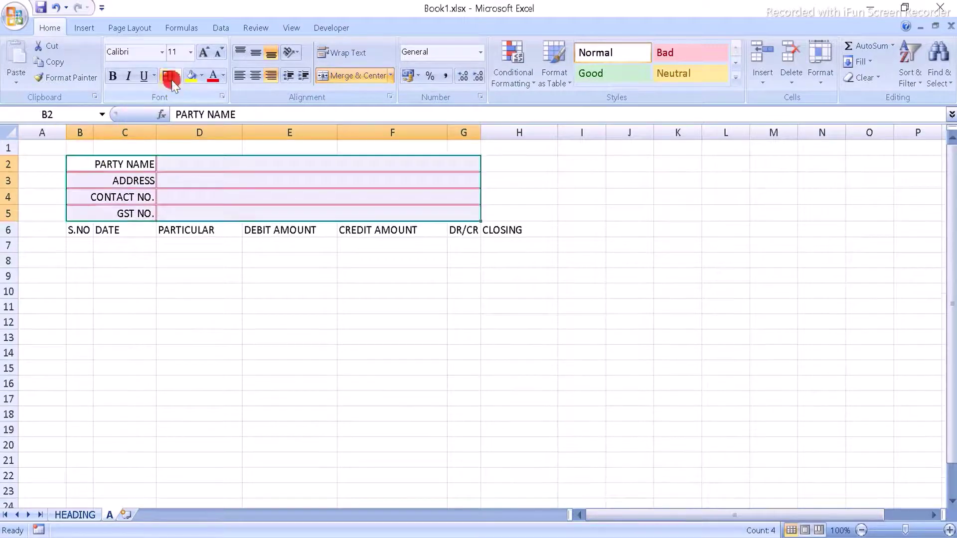
left_click(115, 230)
left_click(80, 231)
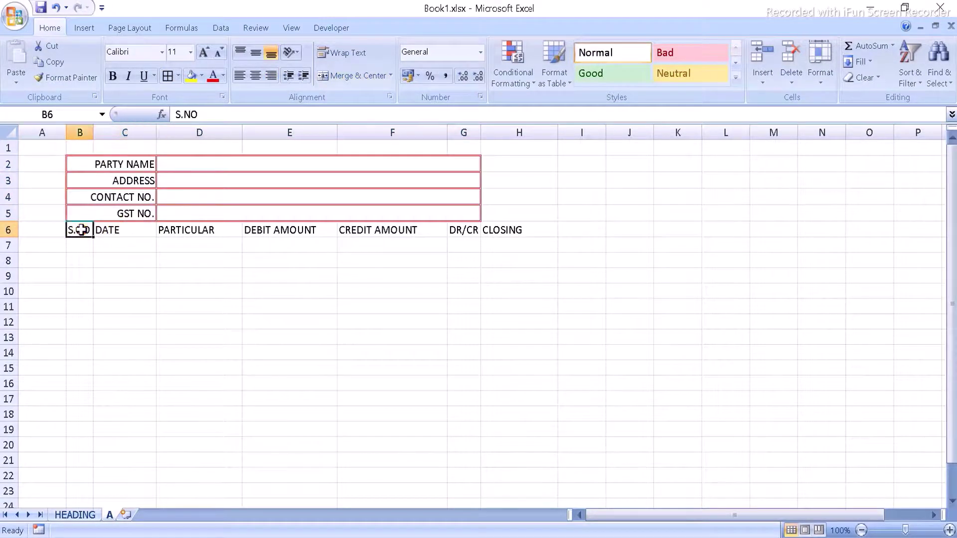
key("shift+Right")
key("shift+Right")
key("shift+Right")
key("shift+Right")
key("shift+Right")
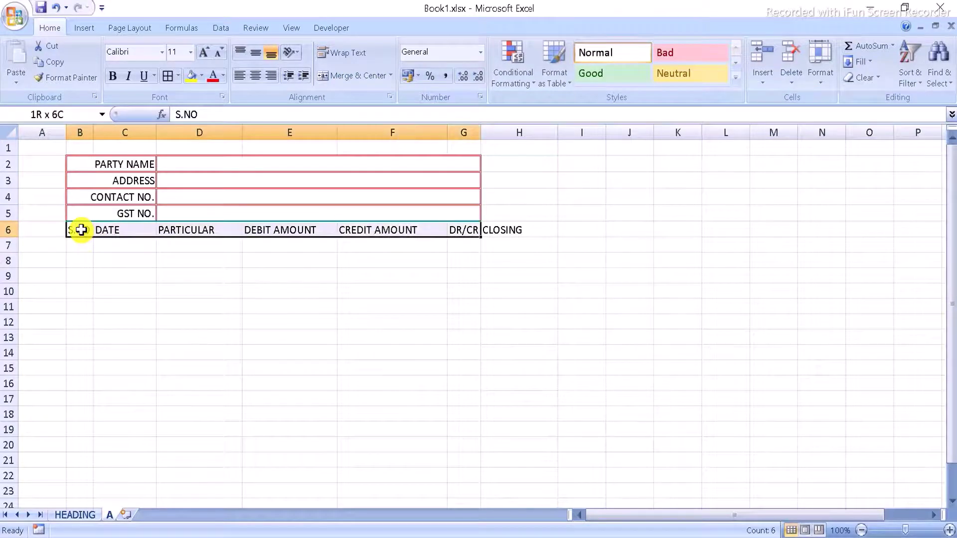
key("shift+Right")
left_click(167, 75)
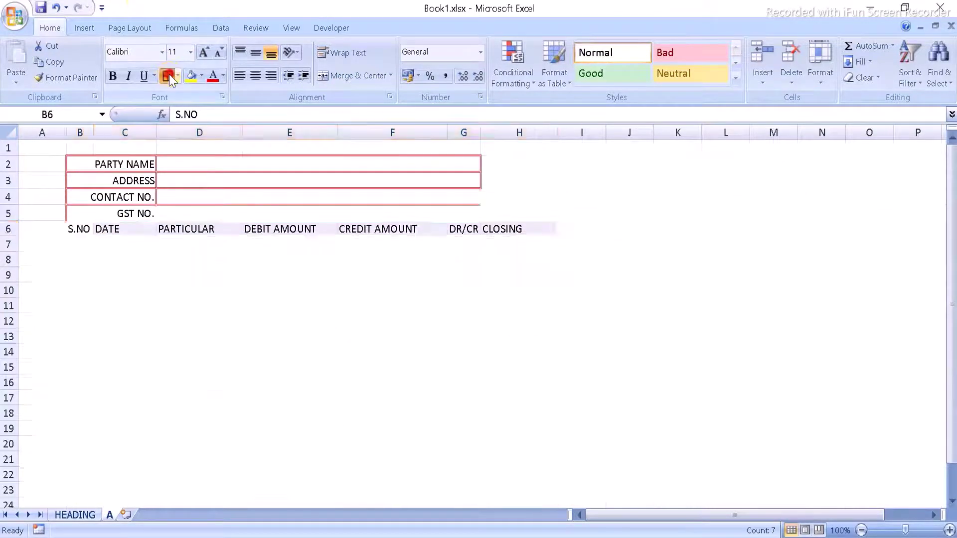
Step: Select the range B2:N6 covering the details and header rows
left_click(126, 158)
key("shift+Right")
key("shift+Right")
key("shift+Right")
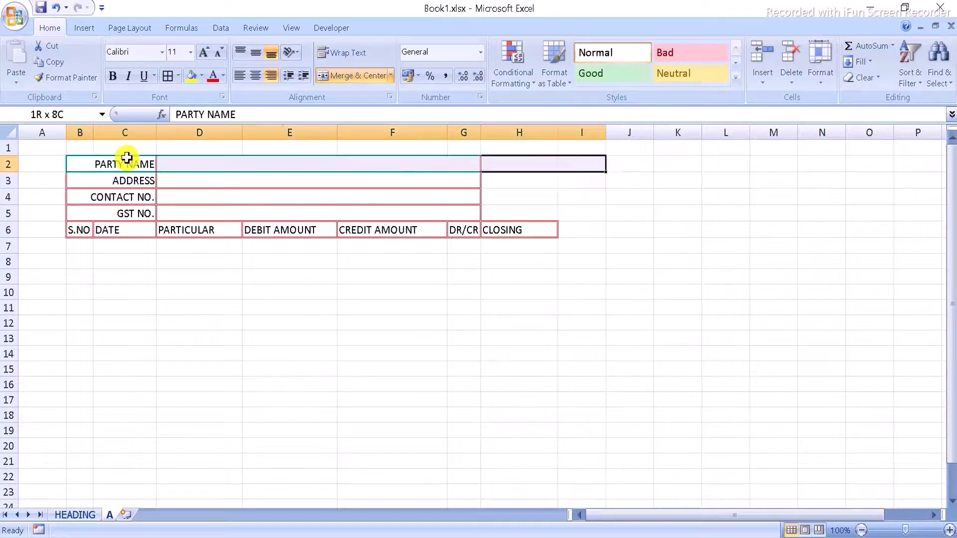
key("shift+Left")
key("shift+Down")
key("shift+Down")
key("shift+Down")
key("shift+Down")
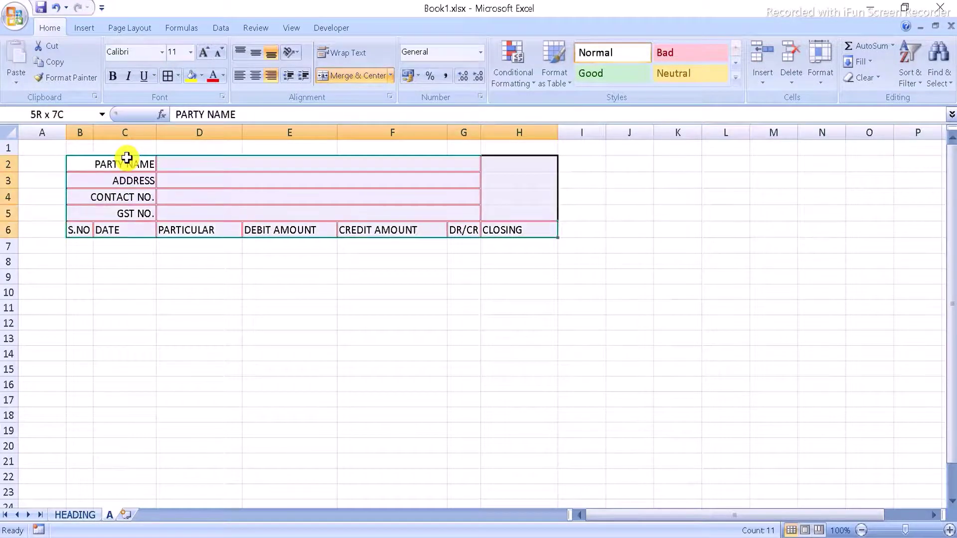
key("shift+Right")
key("shift+Right")
key("shift+Right")
key("shift+Right")
key("shift+Right")
key("shift+Right")
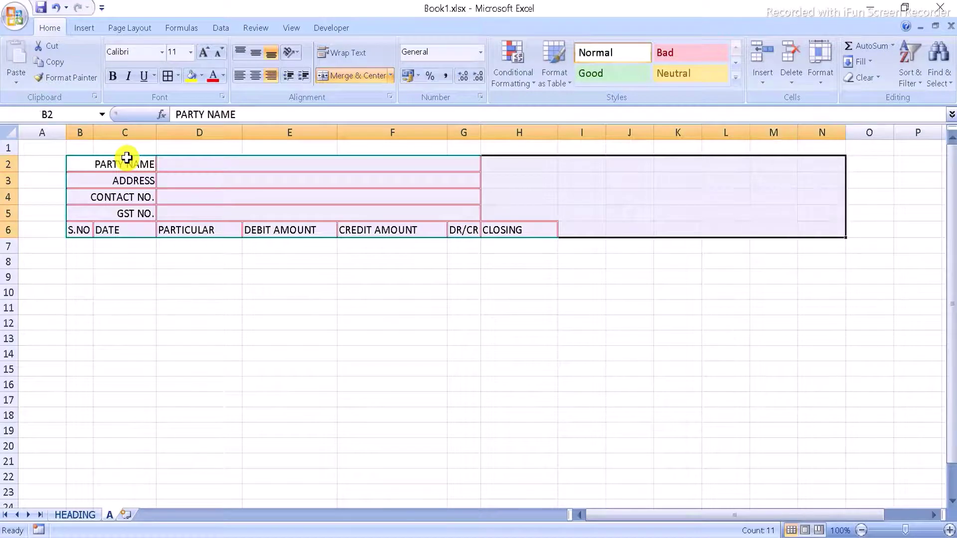
Step: Make B2:N6 bold Times New Roman and widen columns B, D and G to fit
left_click(117, 74)
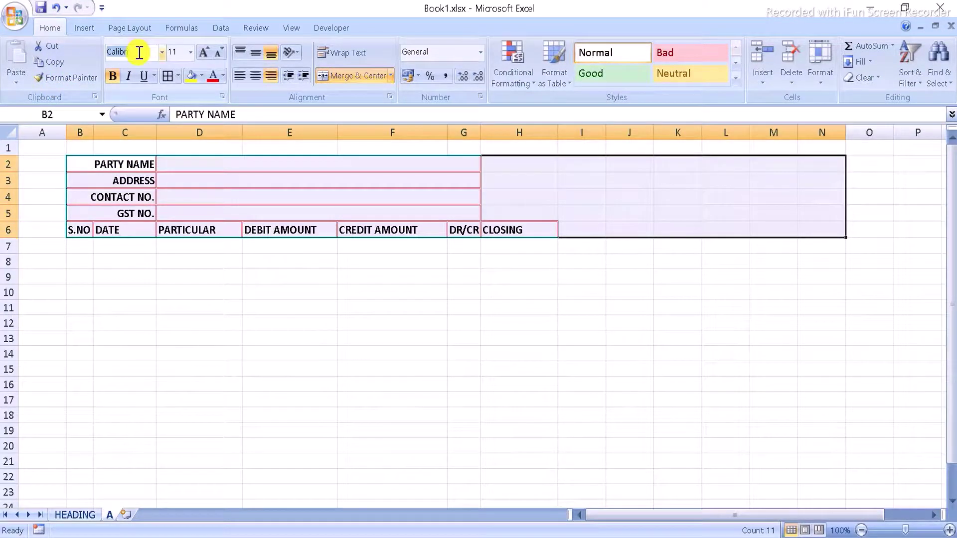
type("Times New Roman")
key("Return")
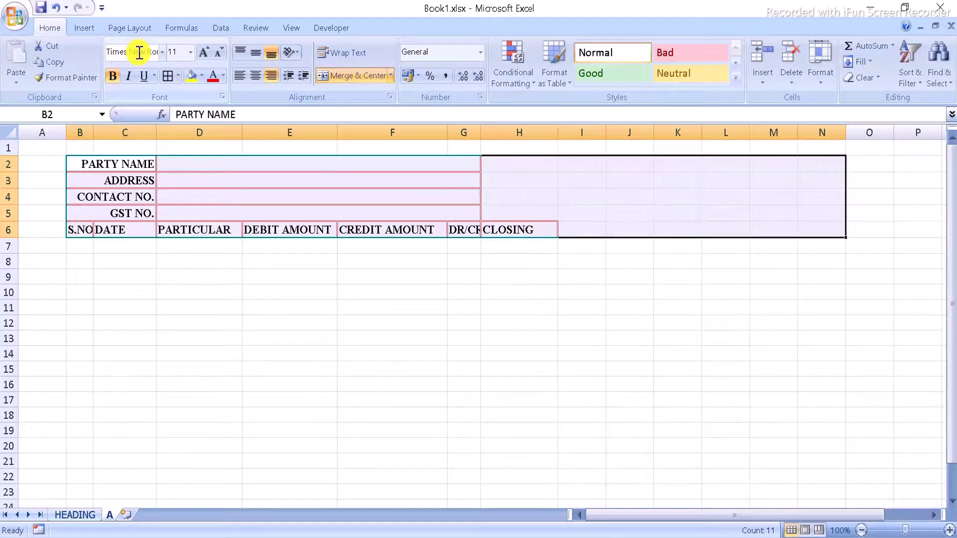
left_click(655, 268)
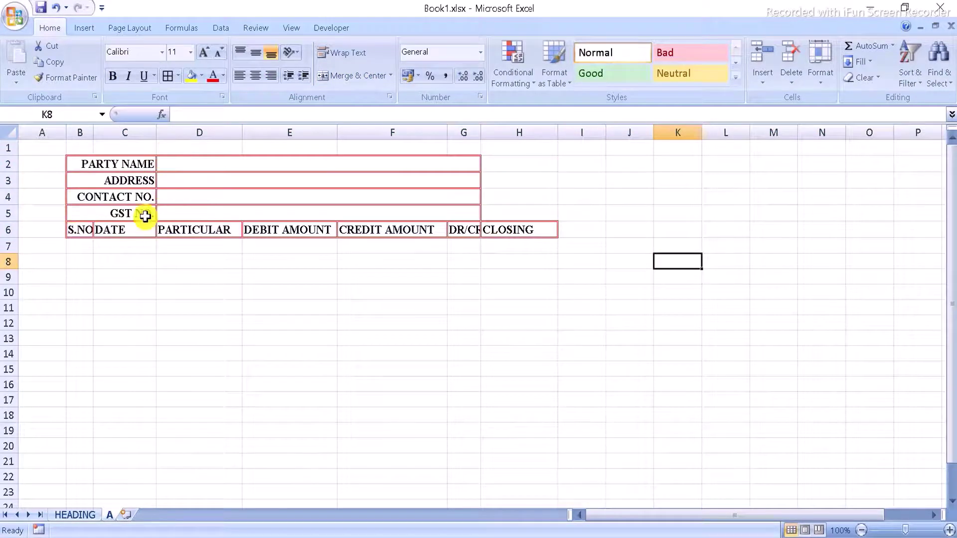
left_click_drag(93, 133, 96, 133)
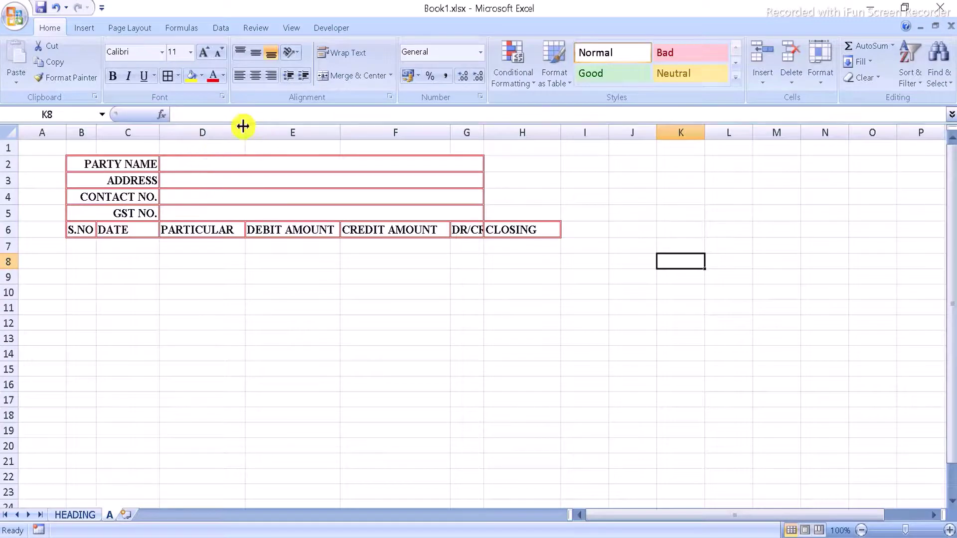
left_click_drag(244, 129, 261, 130)
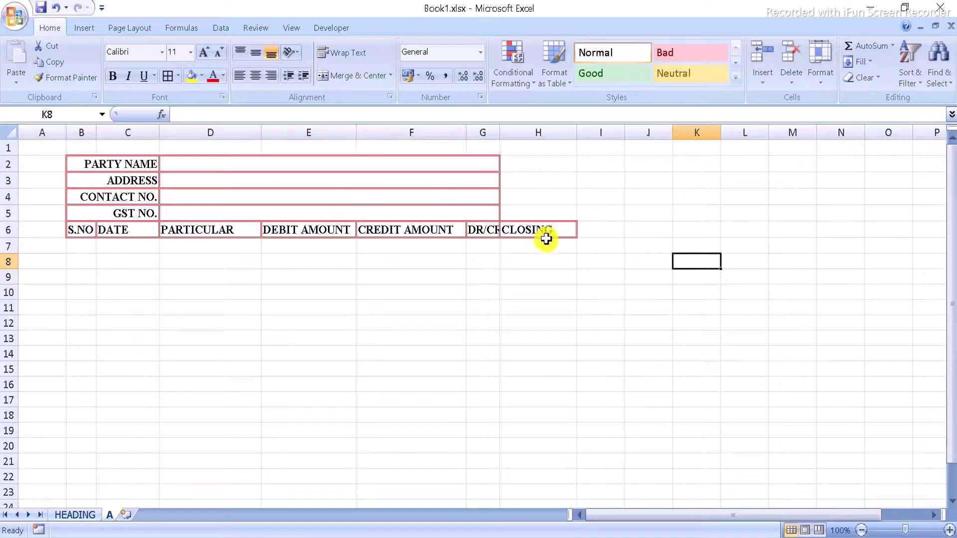
double_click(499, 131)
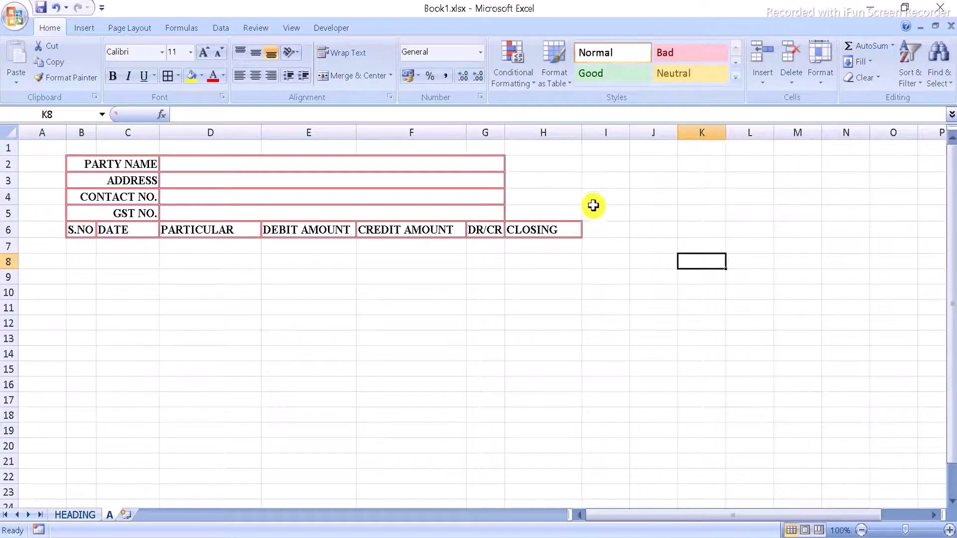
Step: Centre the ledger headings in B6:H6 and open the Insert Shapes gallery
left_click(82, 230)
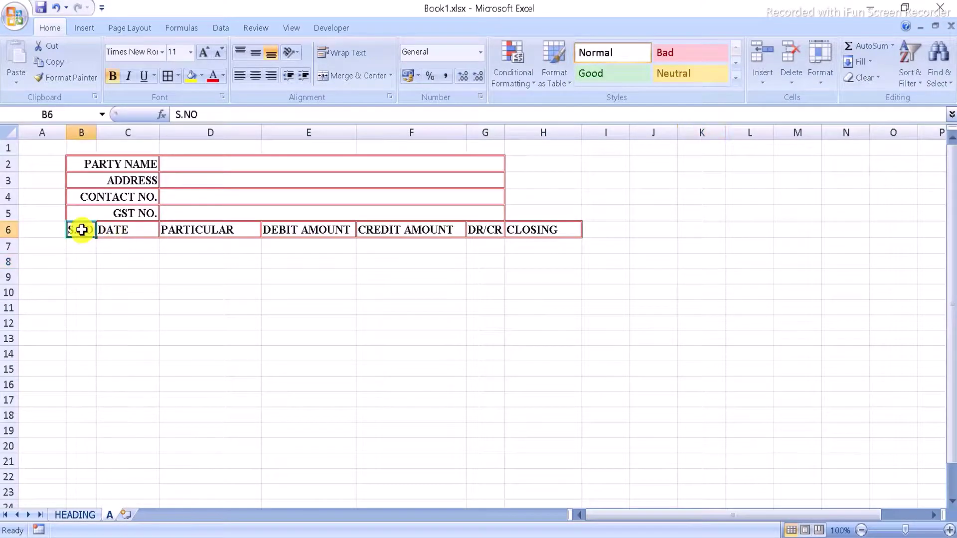
key("shift+Right")
key("shift+Right")
key("shift+Right")
key("shift+Right")
key("shift+Right")
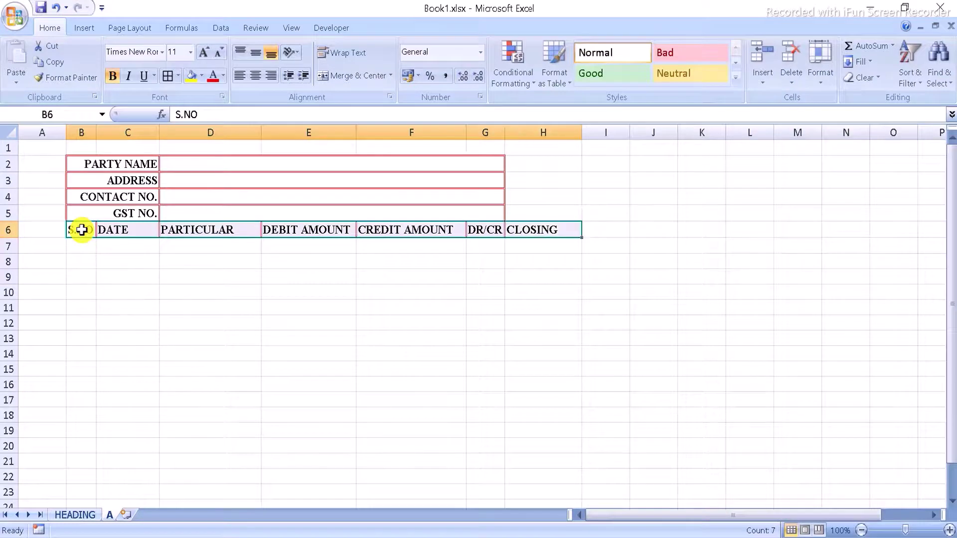
left_click(252, 77)
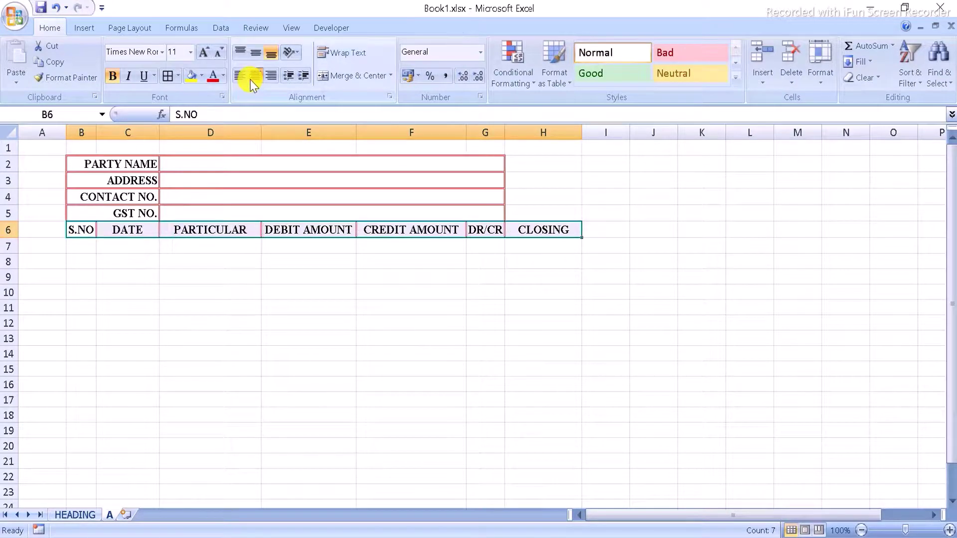
left_click(444, 422)
key("ctrl+a")
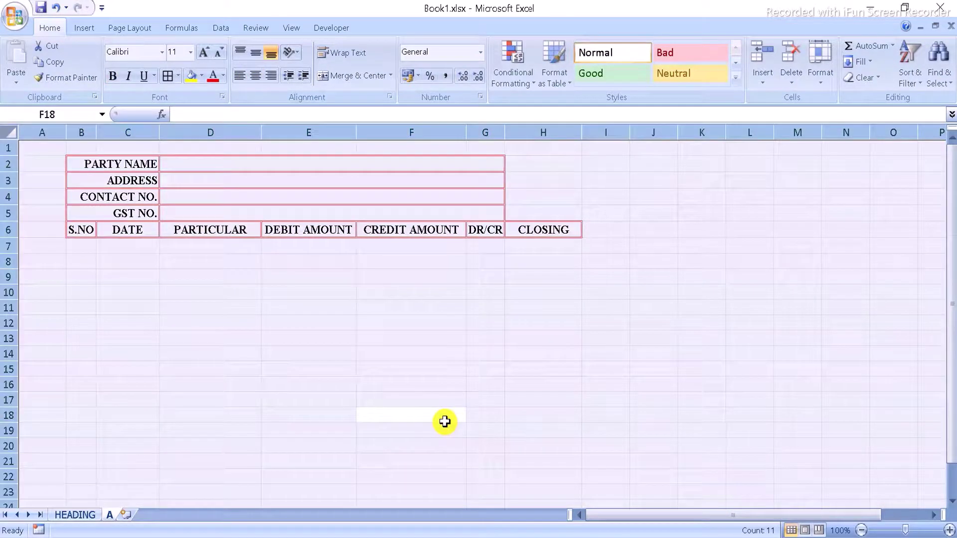
left_click(565, 272)
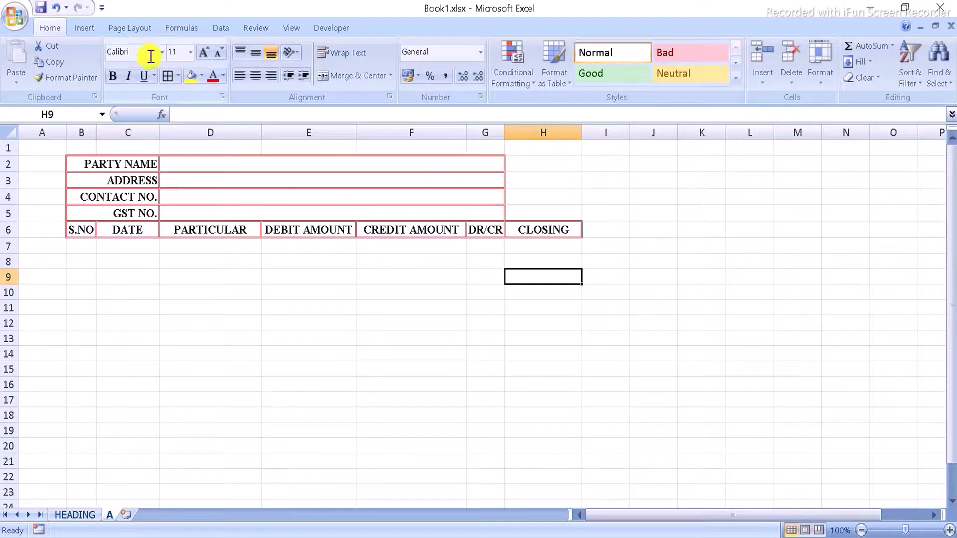
left_click(86, 31)
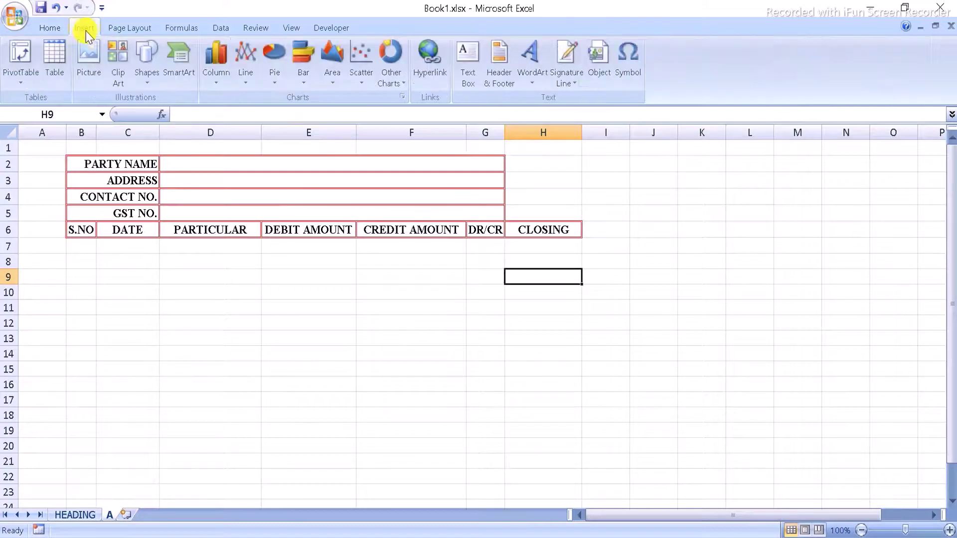
left_click(148, 82)
Step: Draw a rounded rectangle in column H beside the details block and style it black
left_click(209, 115)
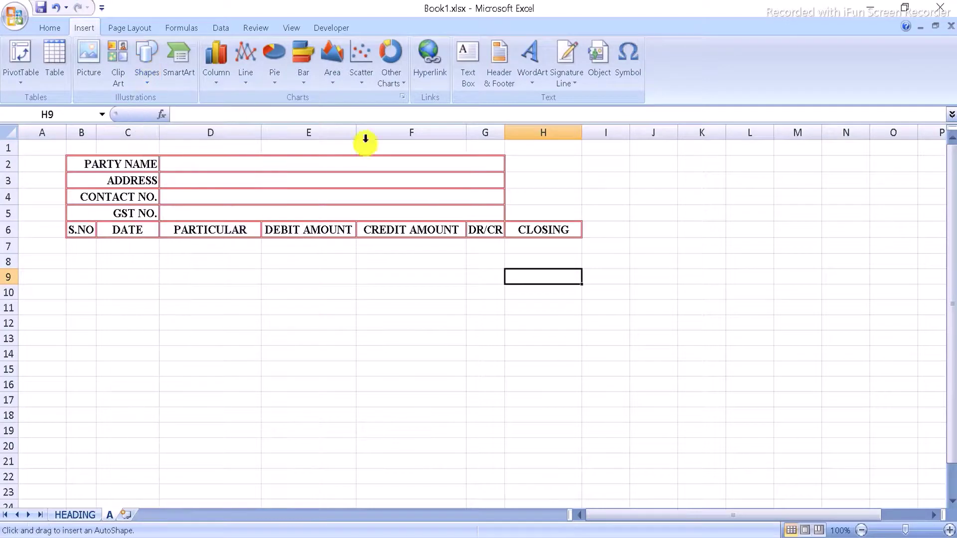
left_click_drag(518, 169, 586, 203)
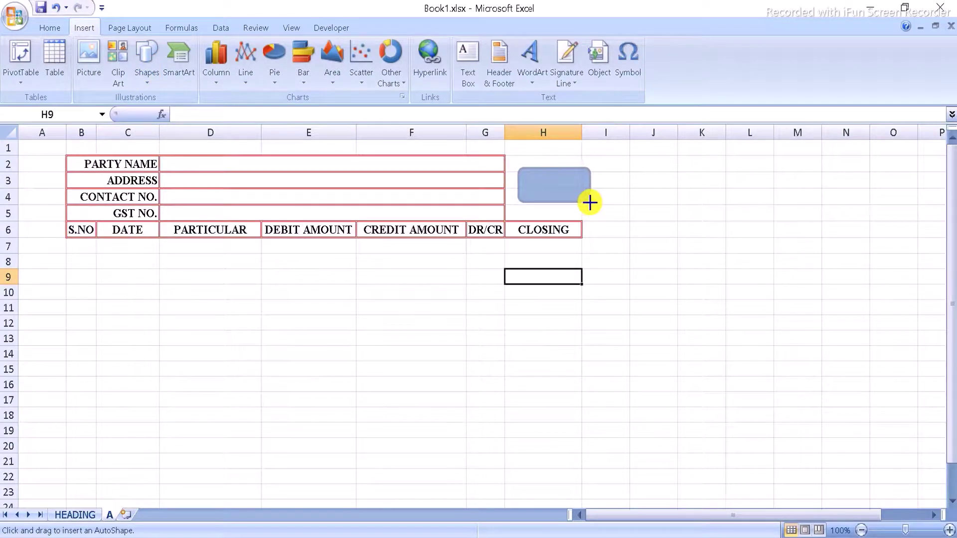
left_click_drag(586, 203, 591, 200)
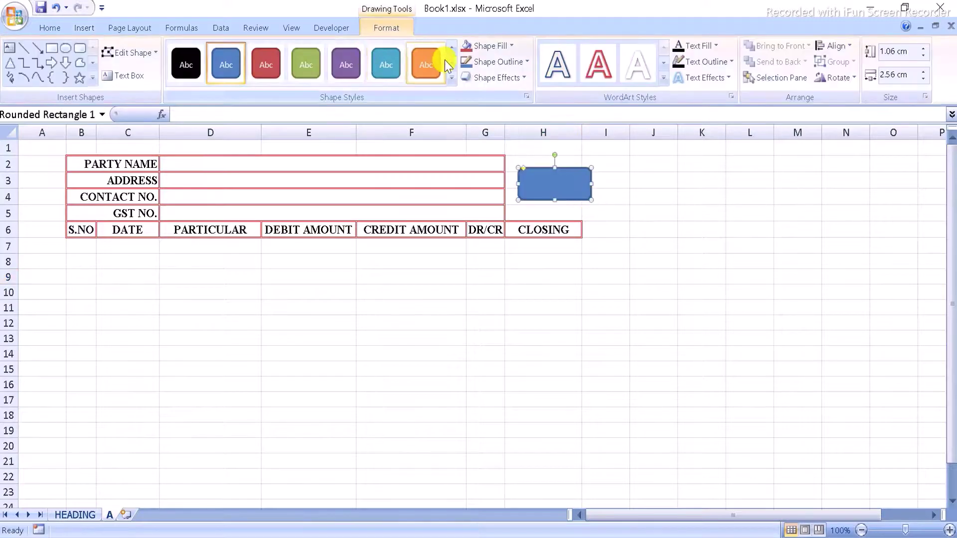
left_click(184, 56)
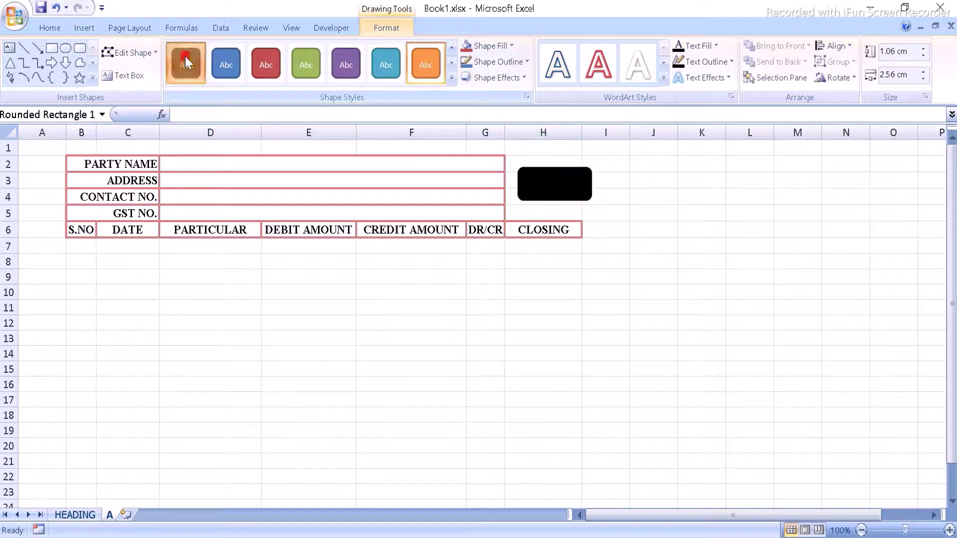
right_click(548, 180)
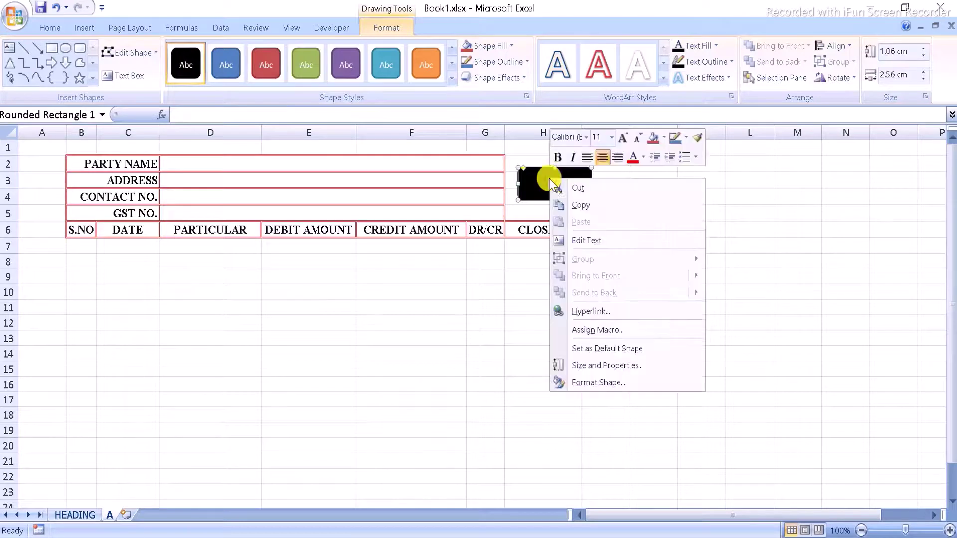
Step: Type BACK in the rectangle and format it bold Times New Roman at size 16
left_click(588, 238)
type("BAC")
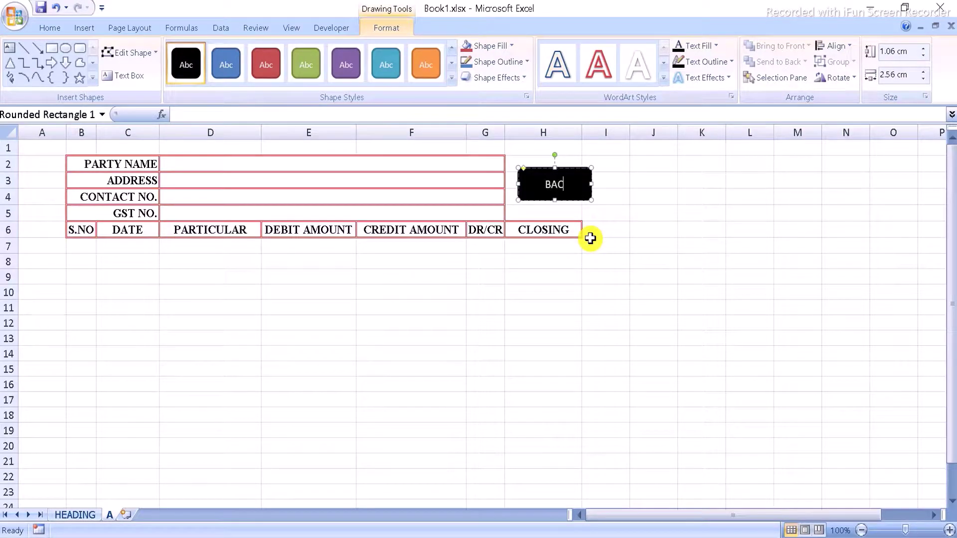
type("K")
left_click(50, 28)
left_click(115, 75)
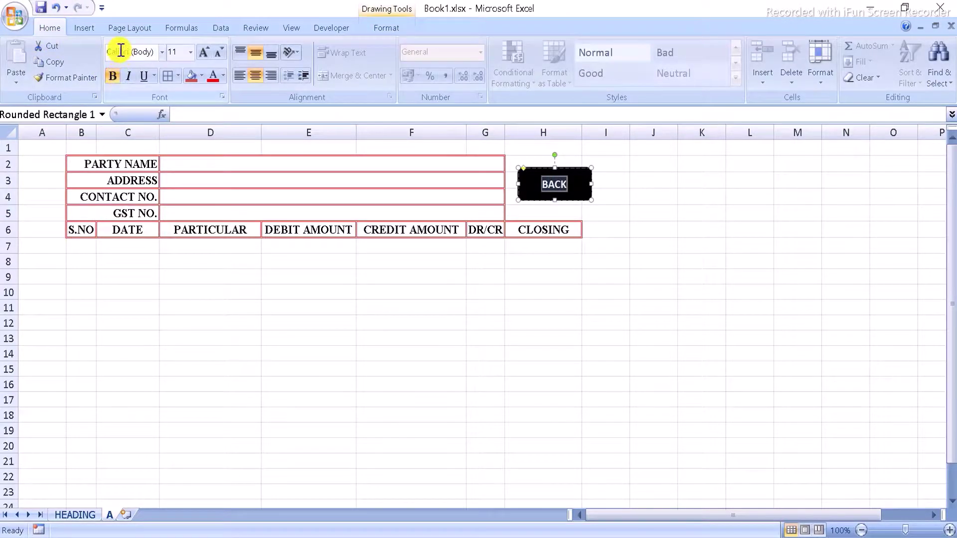
left_click(121, 51)
type("Times New Roman")
key("Return")
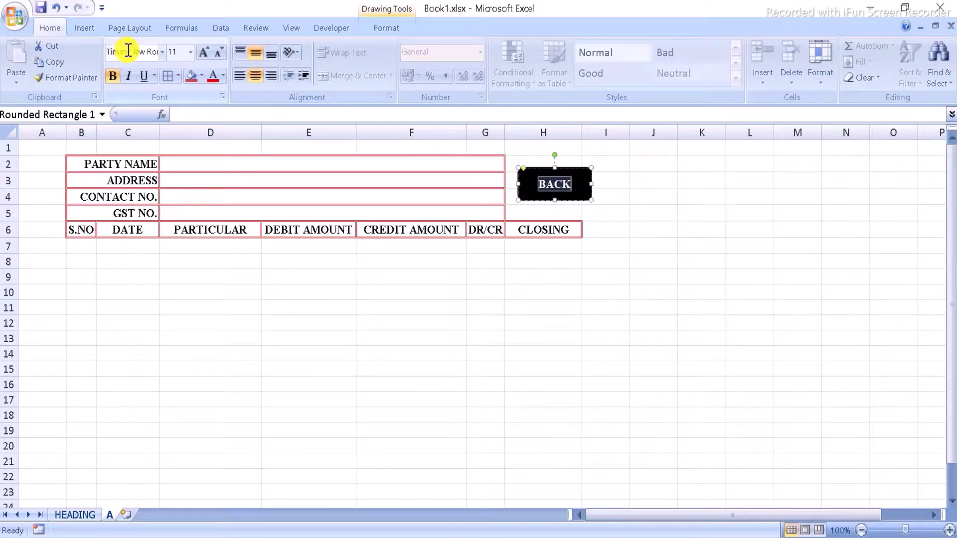
left_click(203, 51)
left_click(204, 52)
left_click(204, 52)
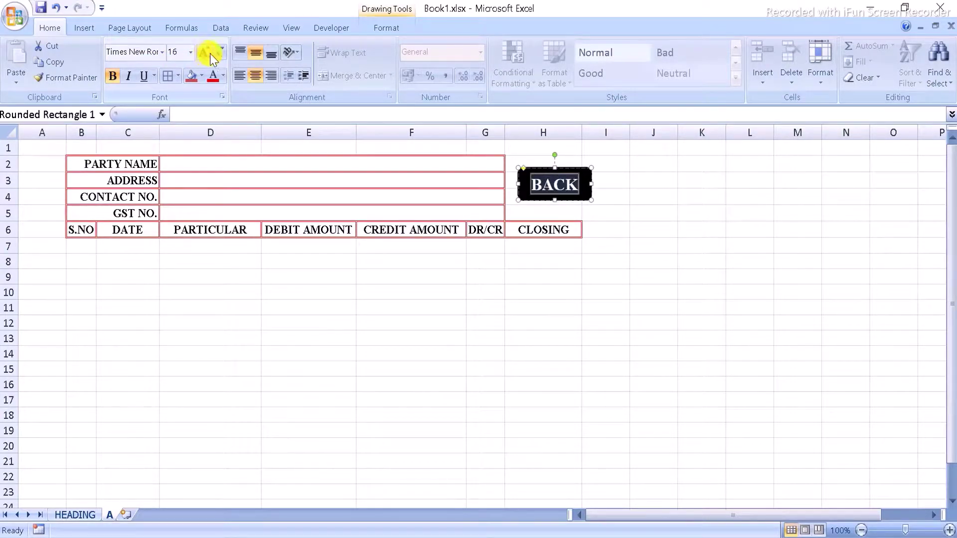
left_click(646, 231)
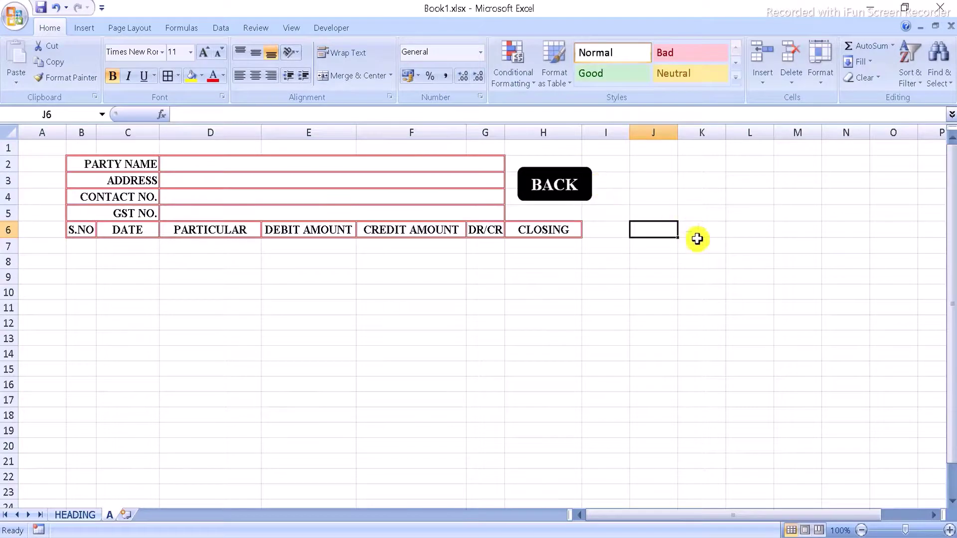
Step: Enter CLOSING in J3, and DR/CR merged and centred across L3:M3
left_click(664, 178)
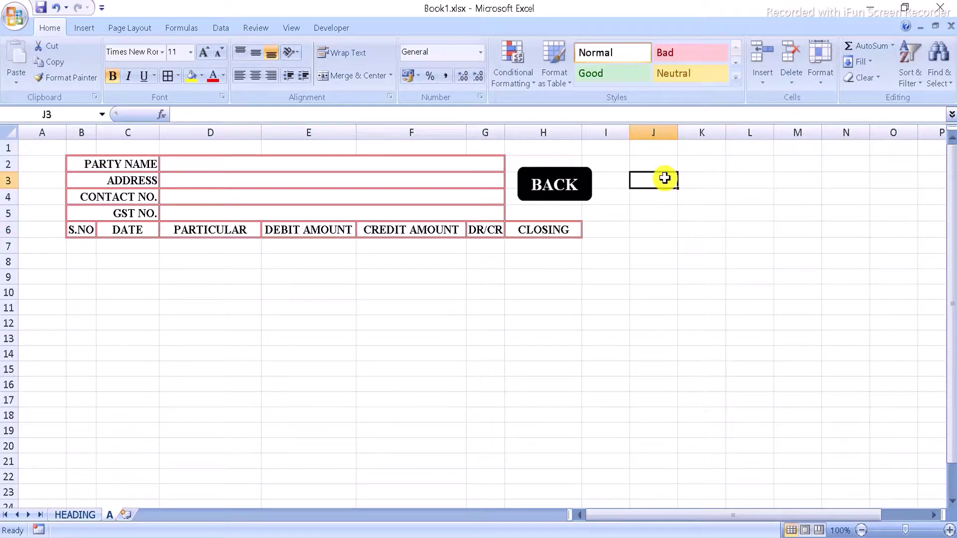
type("CLOSING")
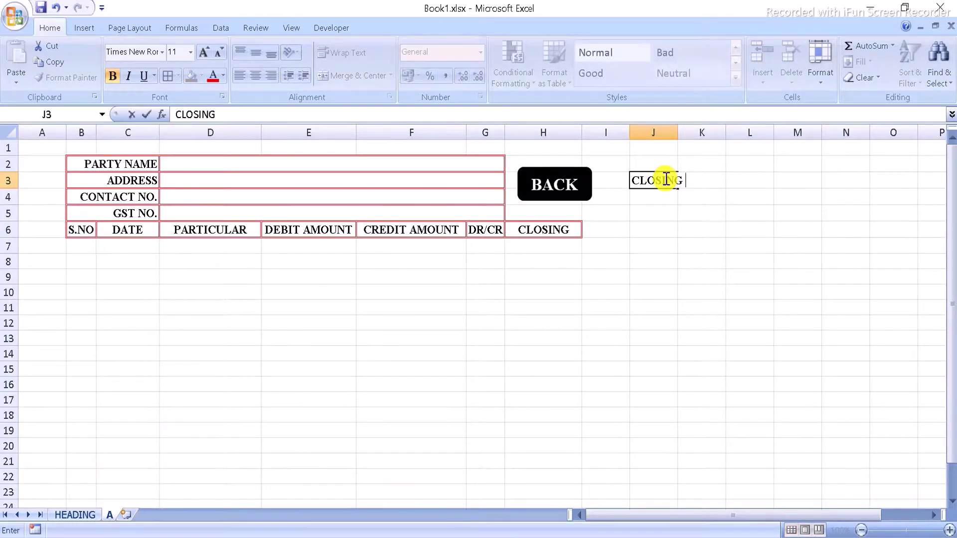
key("Return")
left_click(742, 177)
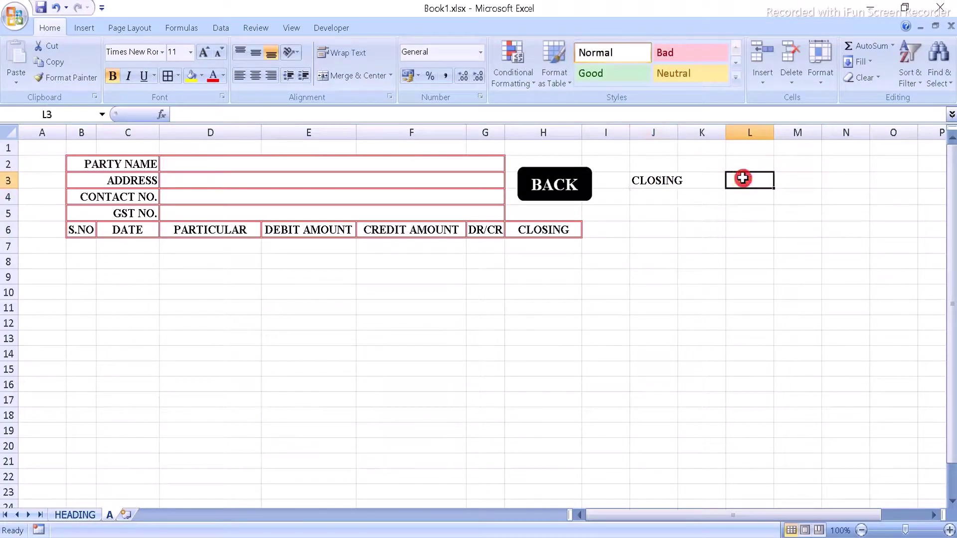
key("shift+Right")
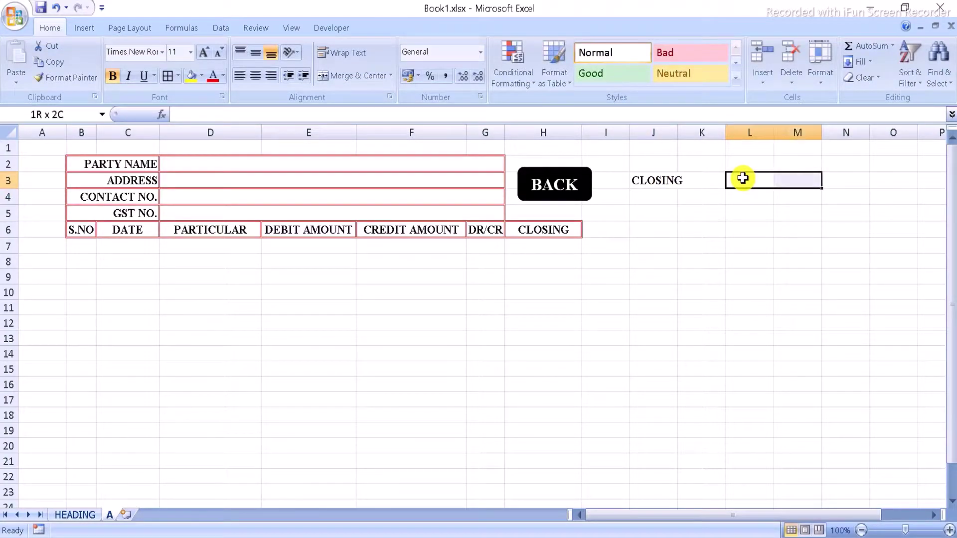
left_click(328, 77)
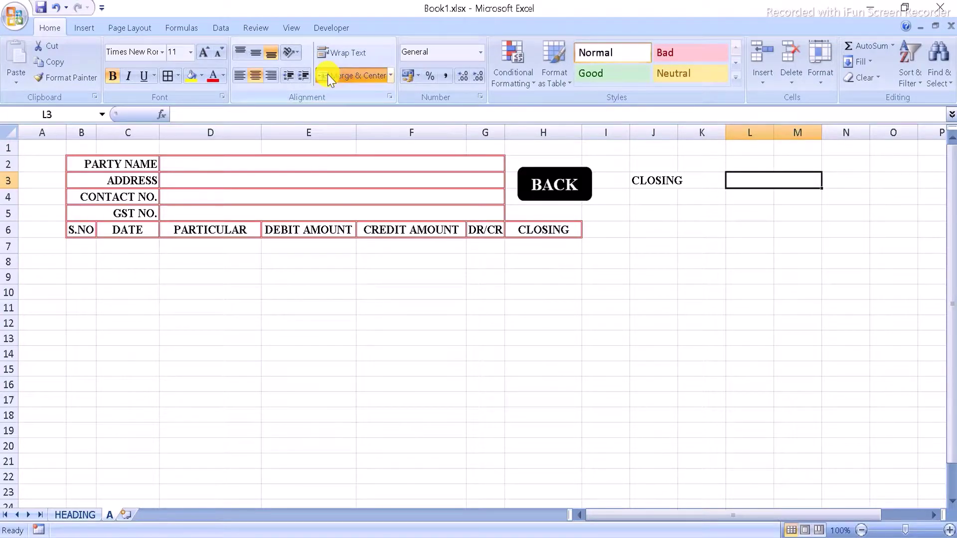
type("DR/CR")
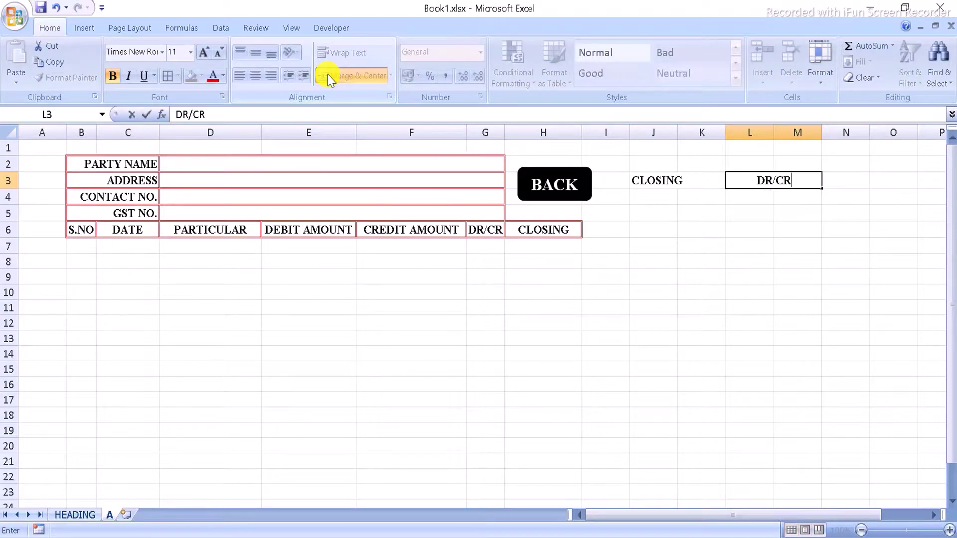
key("Return")
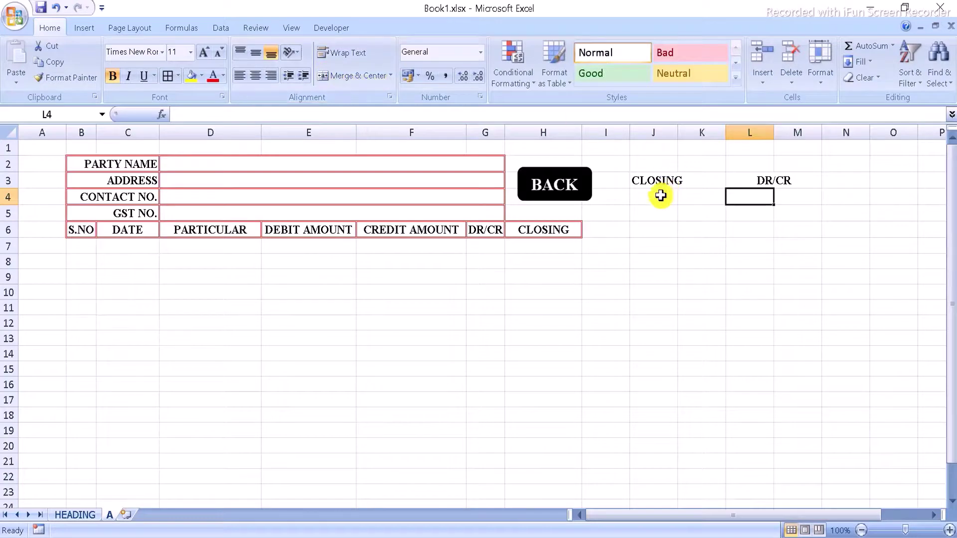
Step: Merge J4:K4, and merge and centre CLOSING across J3:K3
left_click_drag(660, 196, 690, 196)
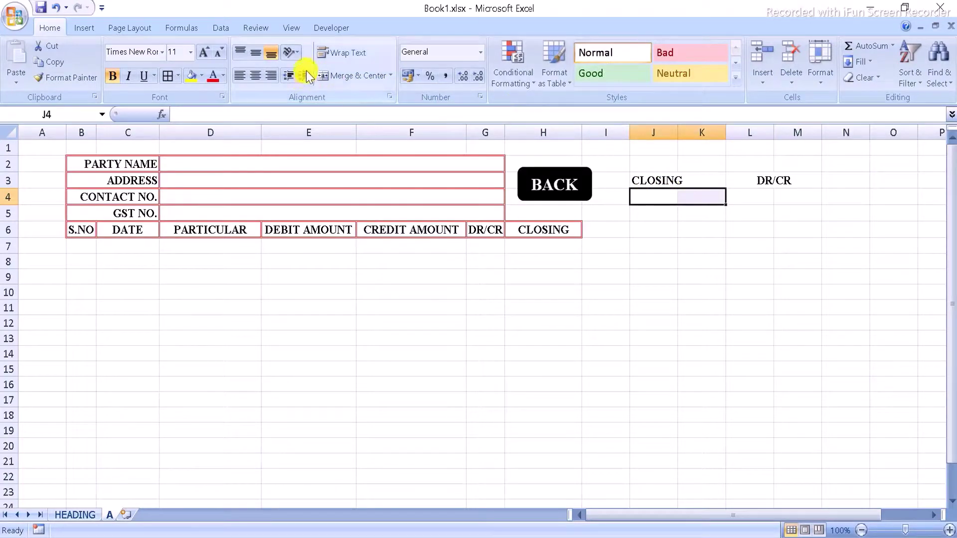
left_click(349, 75)
left_click(680, 184)
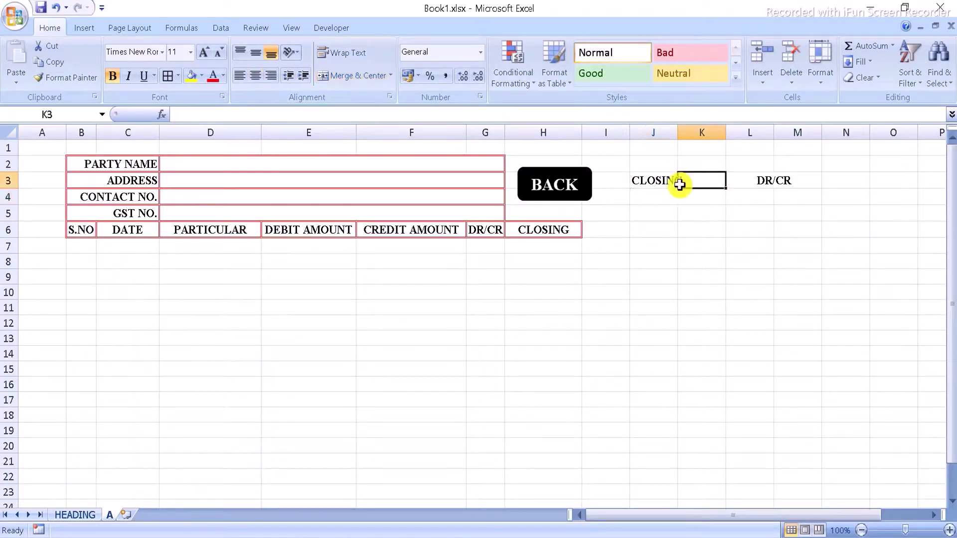
key("Left")
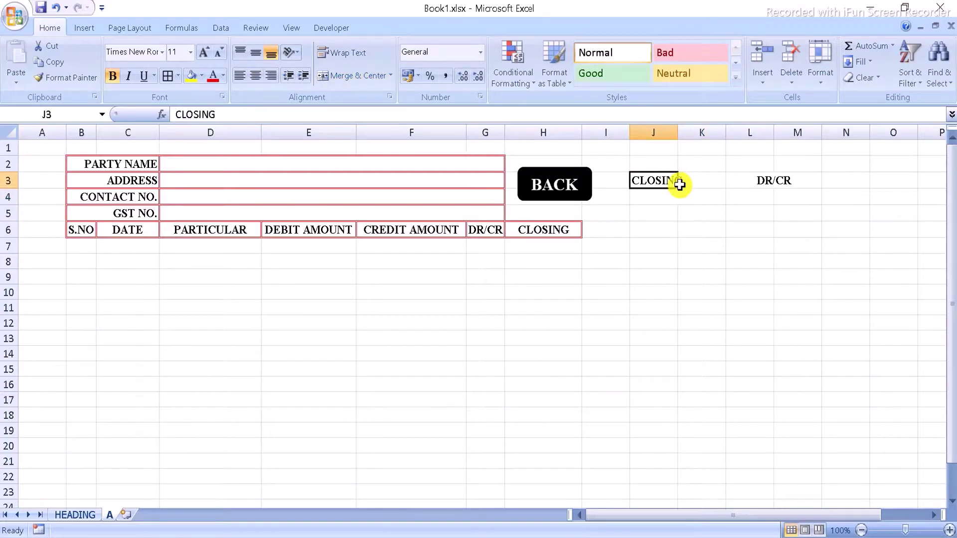
left_click(657, 178)
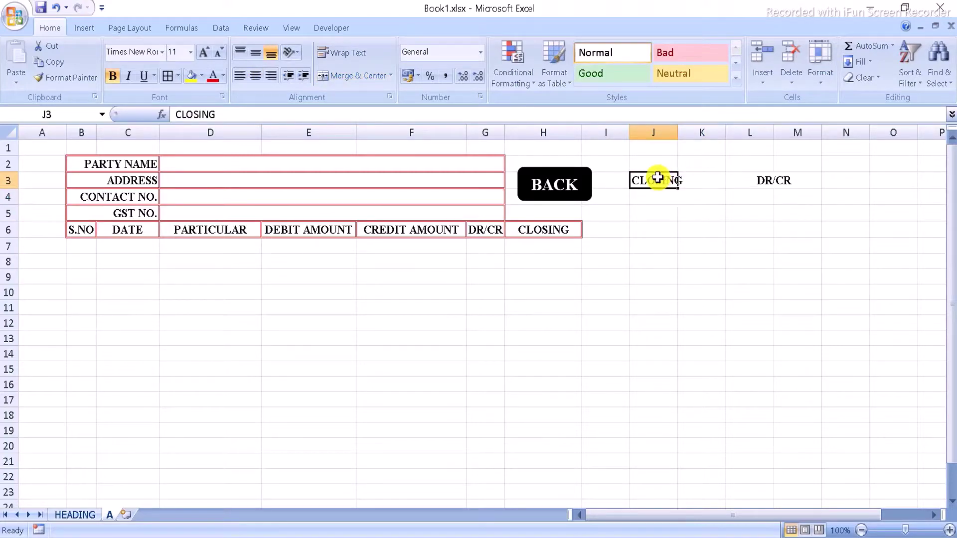
key("shift+Right")
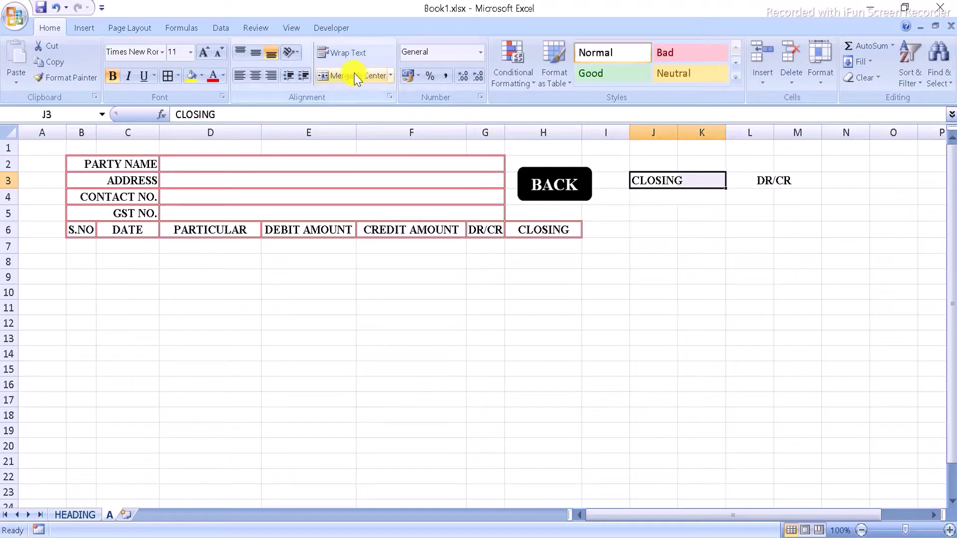
left_click(355, 78)
Step: Apply All Borders to every cell of the J3:M4 summary box
key("shift+Down")
key("shift+Right")
key("shift+Right")
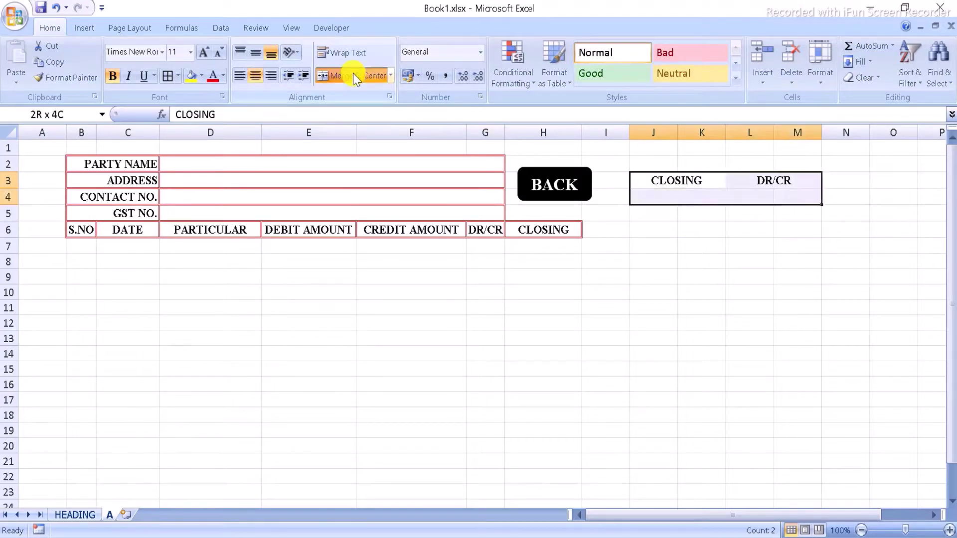
left_click(167, 76)
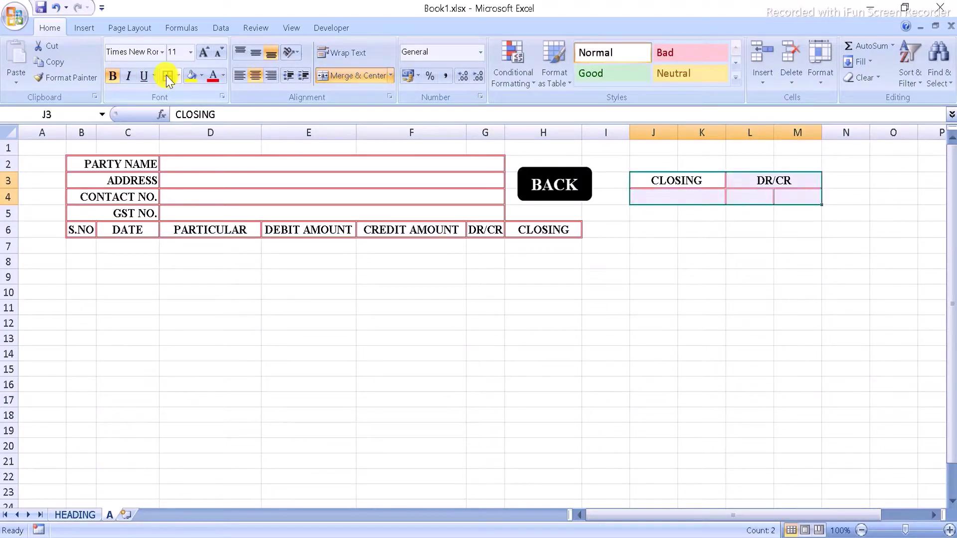
left_click(749, 265)
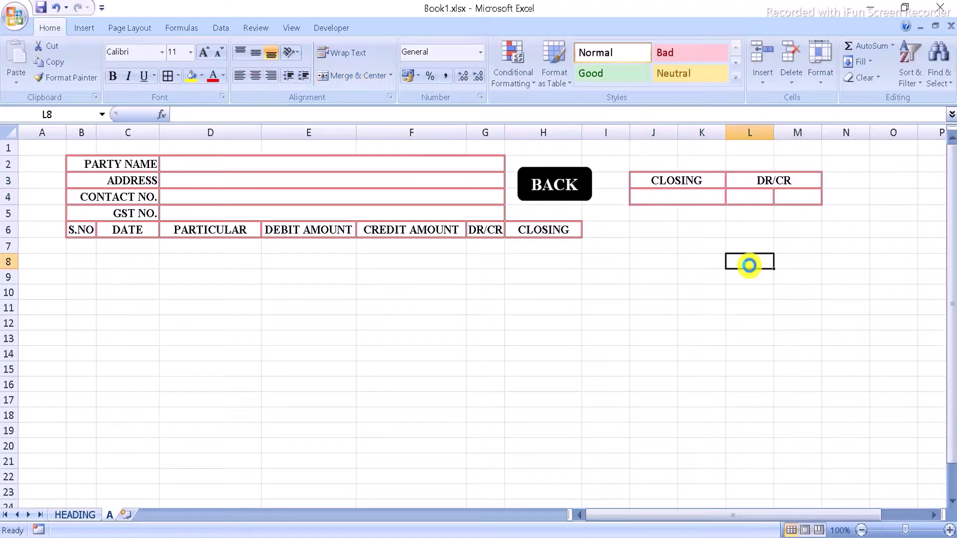
left_click(793, 200)
left_click(745, 199)
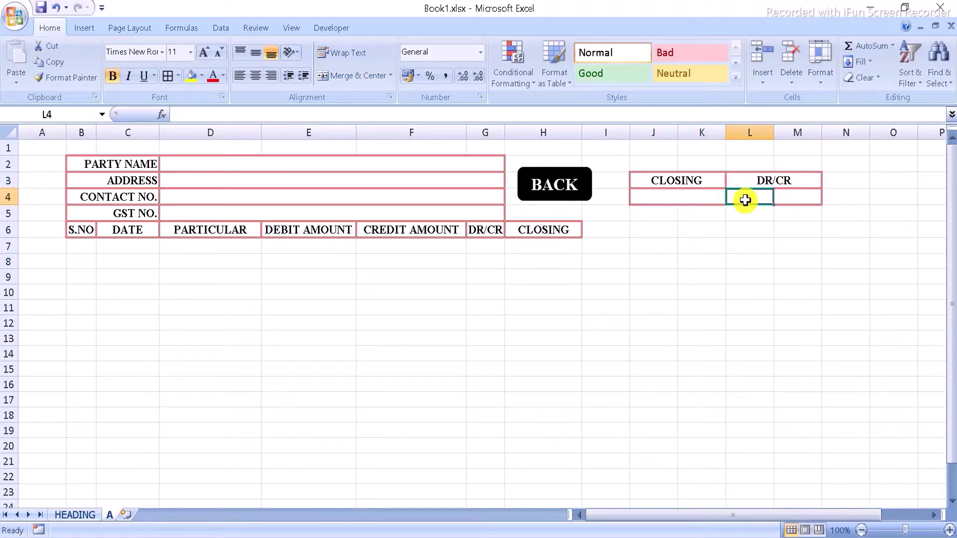
left_click(657, 219)
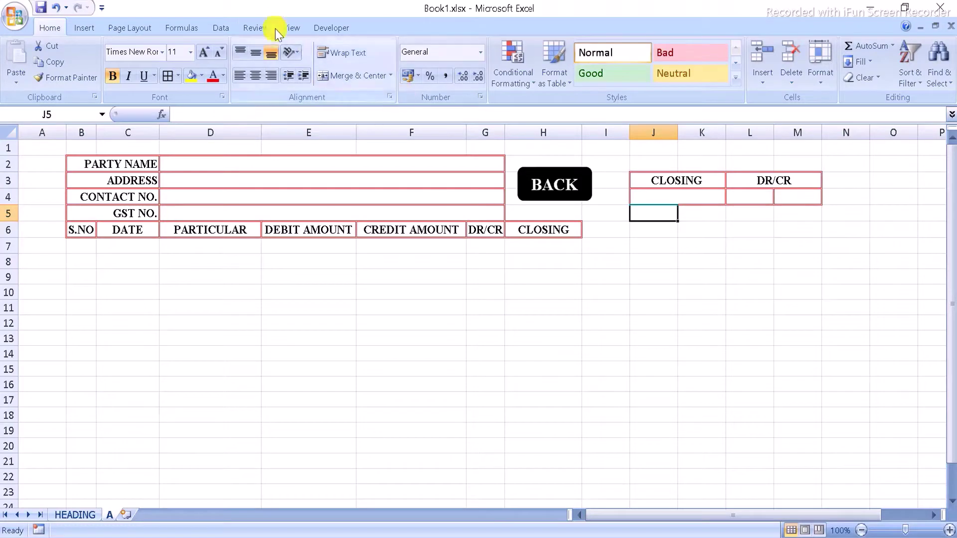
Step: Hide the sheet gridlines from the View tab and save the workbook
left_click(292, 26)
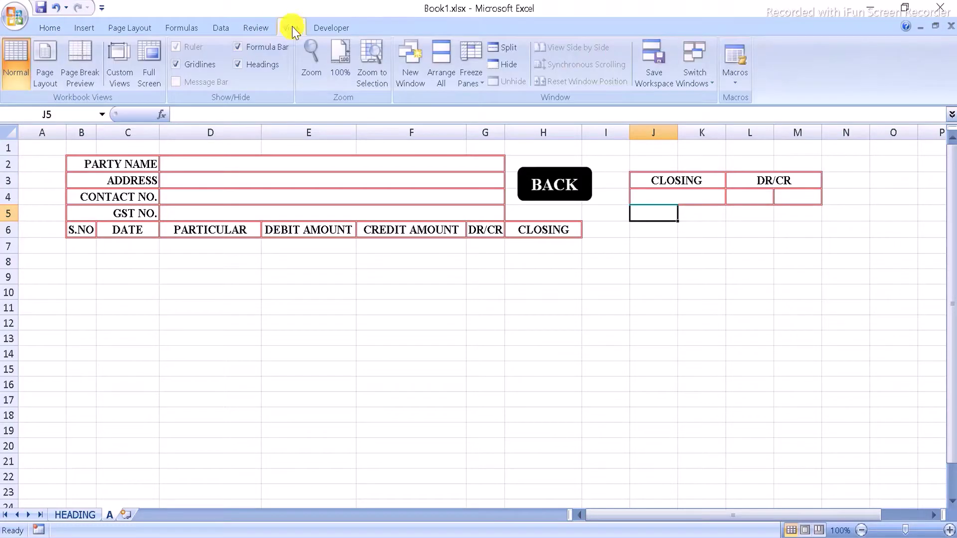
left_click(205, 65)
left_click(572, 337)
key("ctrl+s")
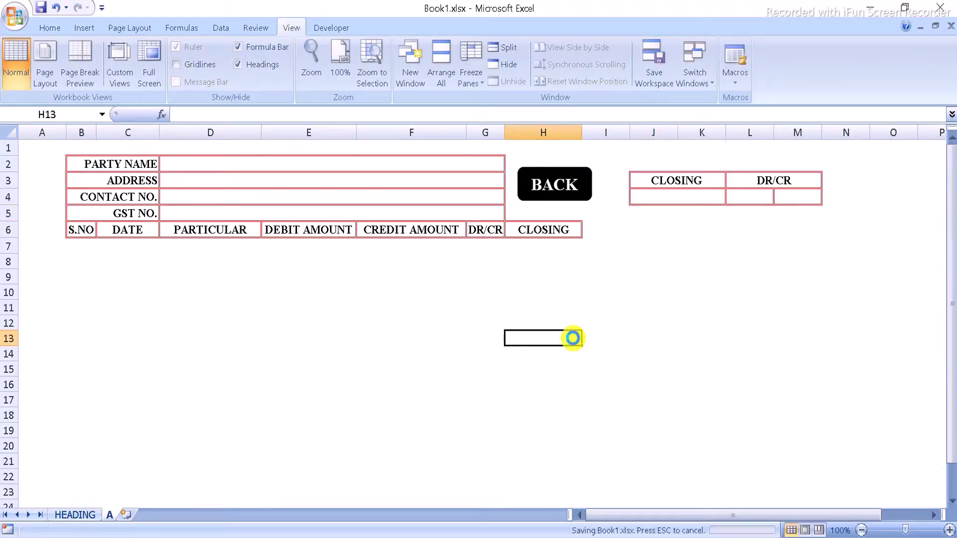
Step: Apply All Borders to the ledger rows B7:H60 beneath the headings
left_click(72, 232)
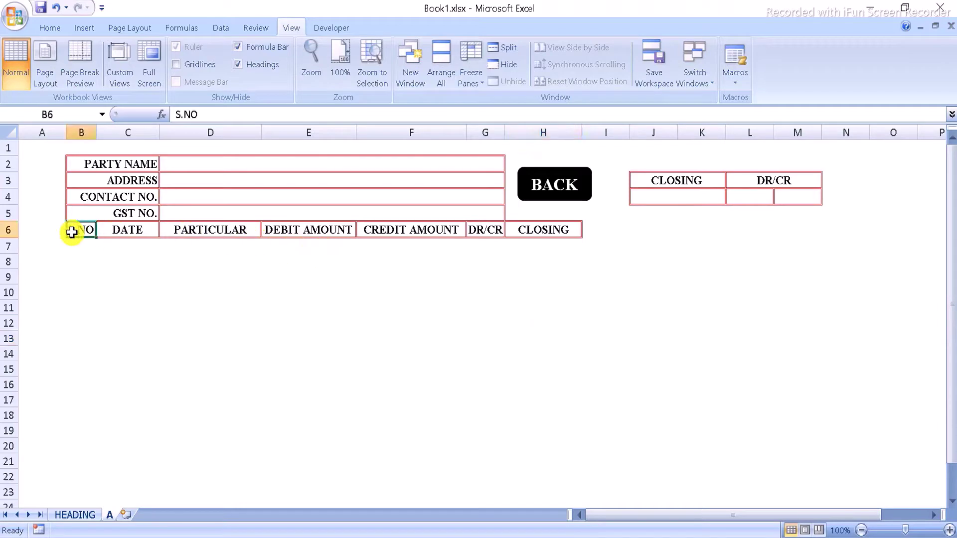
key("Return")
key("shift+Right")
key("shift+Right")
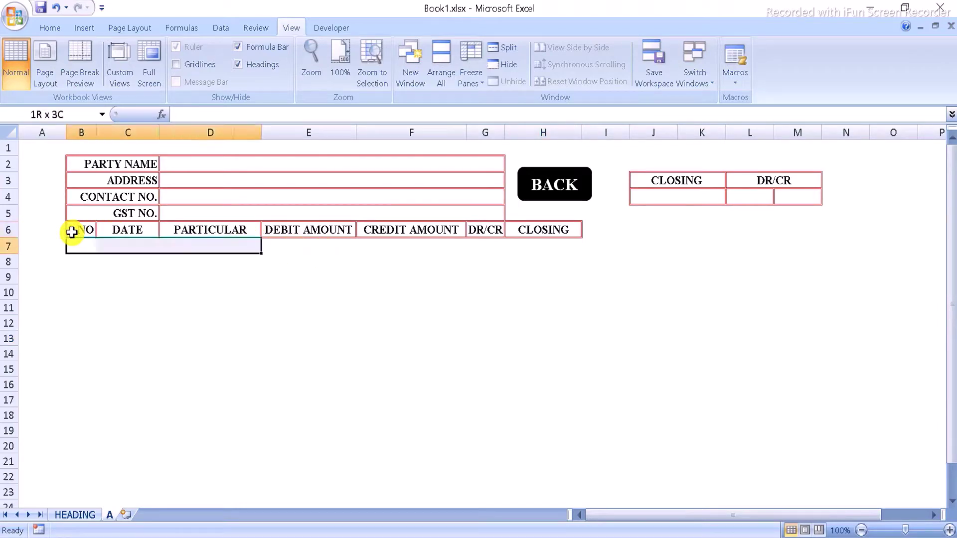
key("shift+Right")
key("shift+Right")
key("shift+Right")
key("shift+Right")
key("shift+Down")
key("shift+Down")
key("shift+Down")
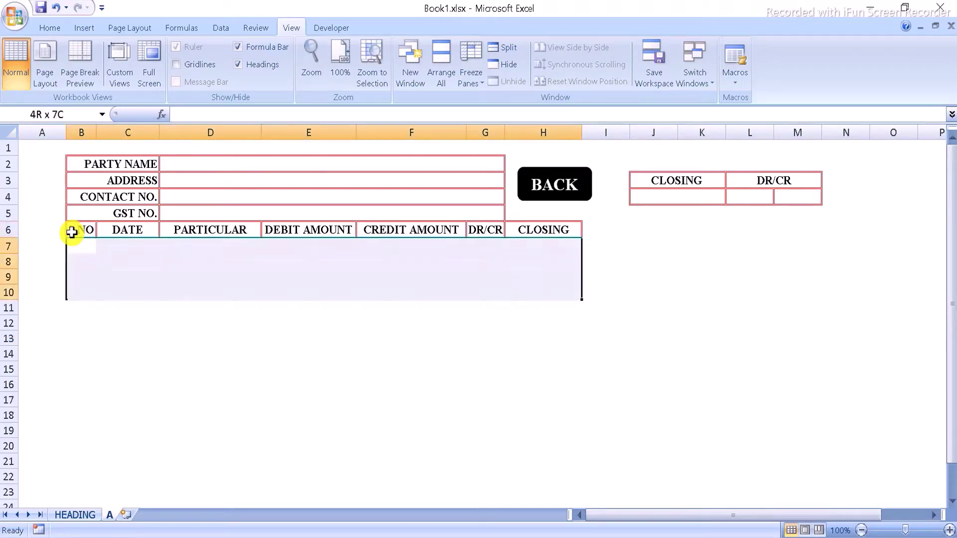
key("shift+Down")
key("shift+Down")
key("shift+Down")
key("shift+Down")
key("shift+Down")
key("shift+Down")
key("shift+Down")
key("shift+Down")
key("shift+Down")
key("shift+Down")
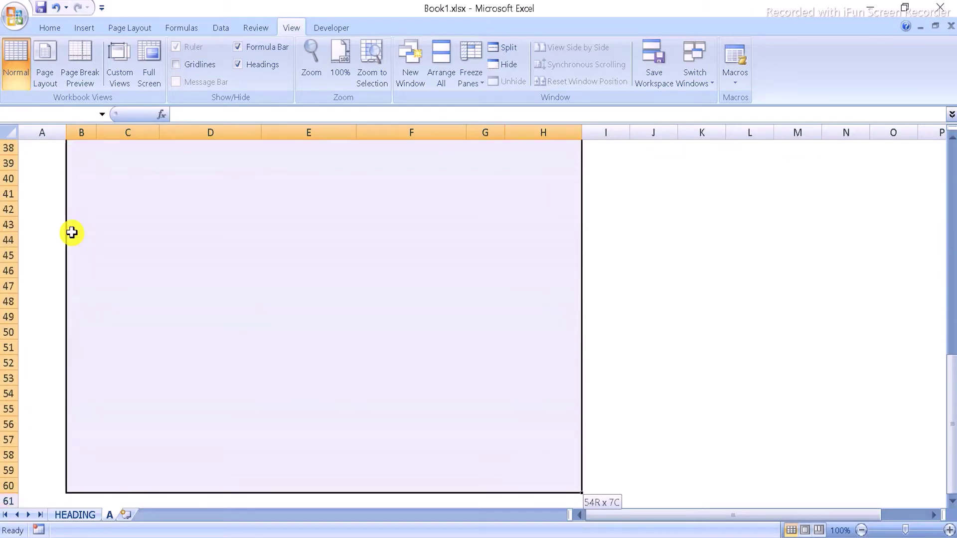
key("shift+Up")
key("shift+Up")
key("shift+Down")
key("shift+Down")
key("shift+Down")
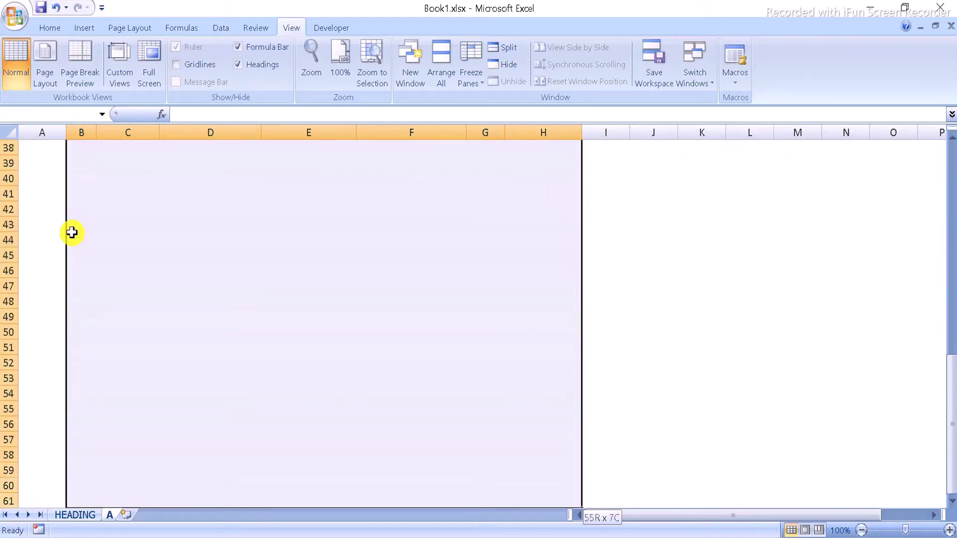
key("shift+Up")
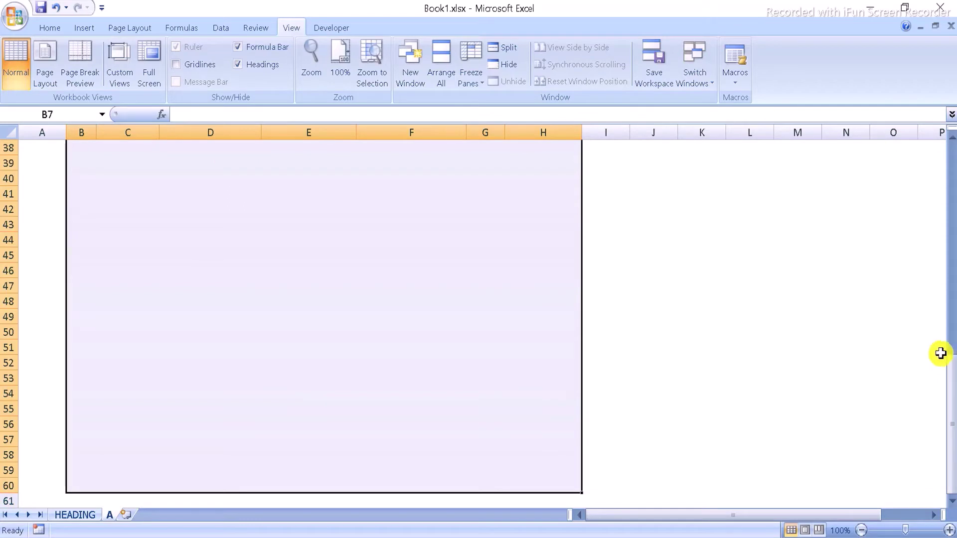
left_click_drag(938, 367, 936, 145)
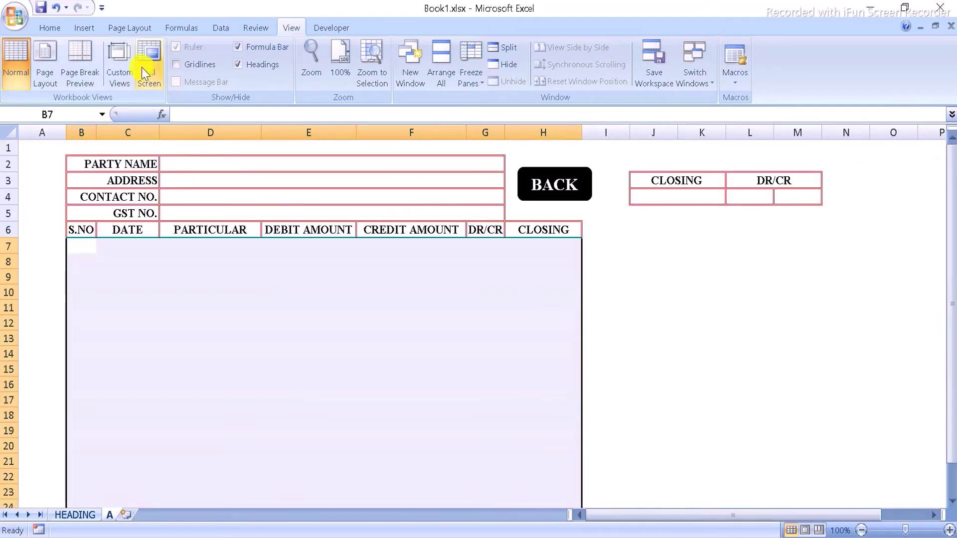
left_click(52, 28)
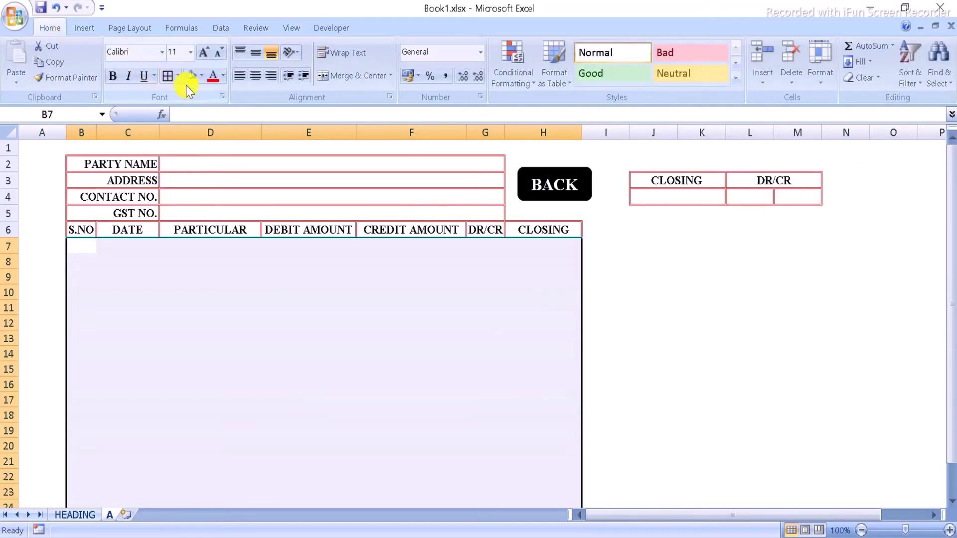
left_click(170, 77)
left_click(714, 339)
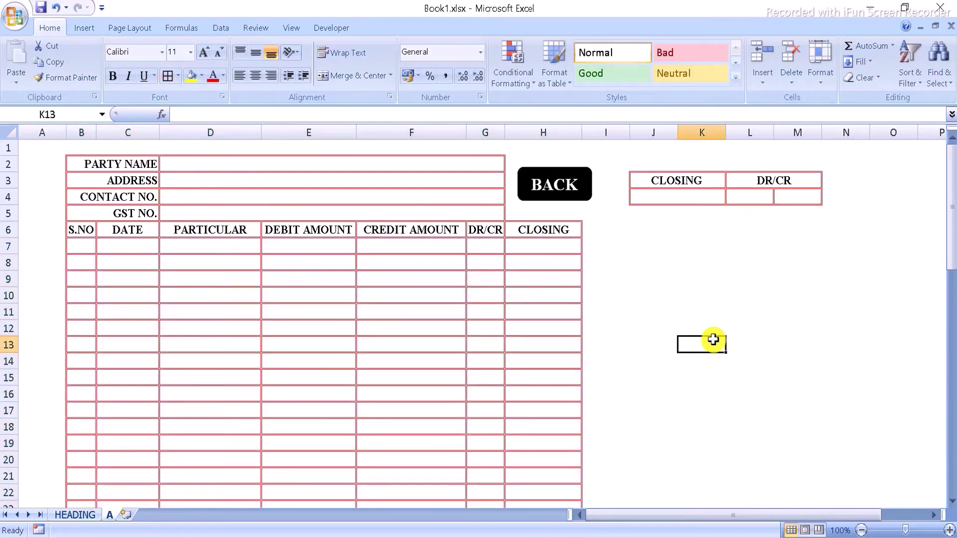